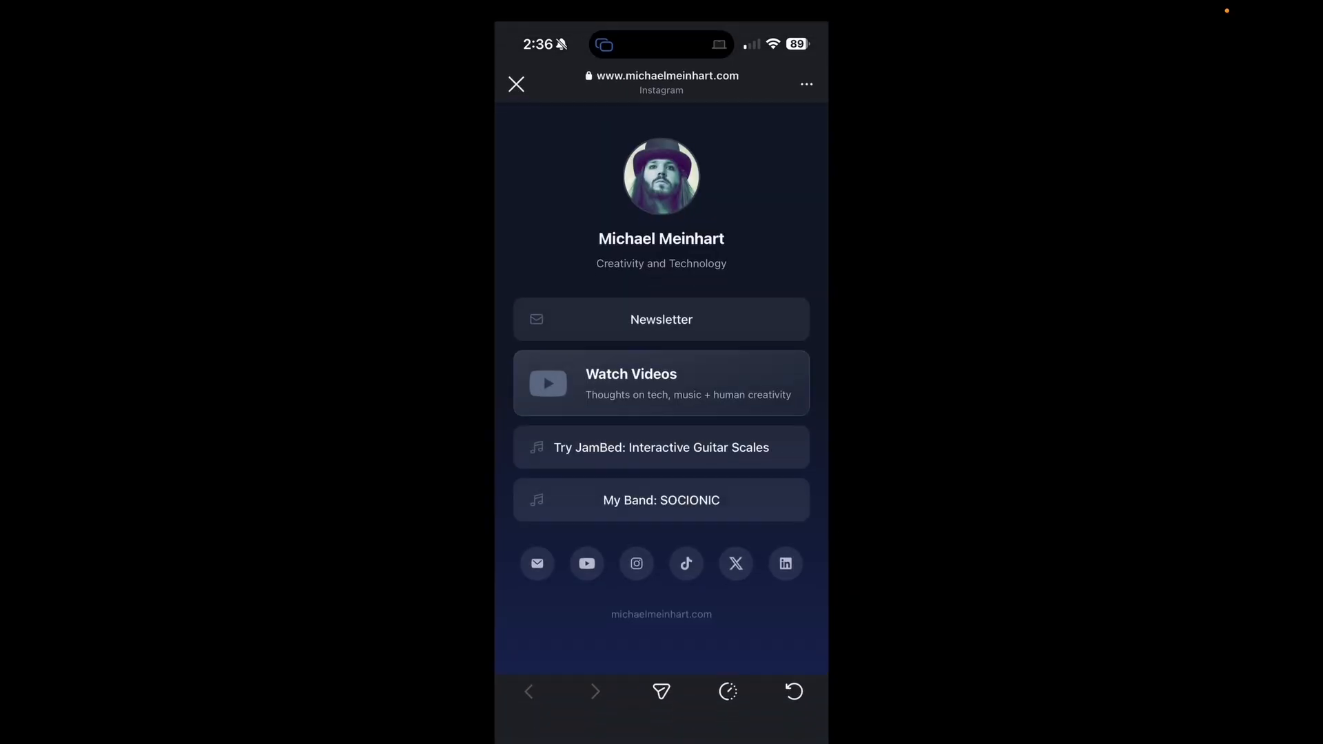
Try the Newsletter, Watch Videos and band links on the finished link-in-bio page on the phone, returning to the page after each
click(662, 319)
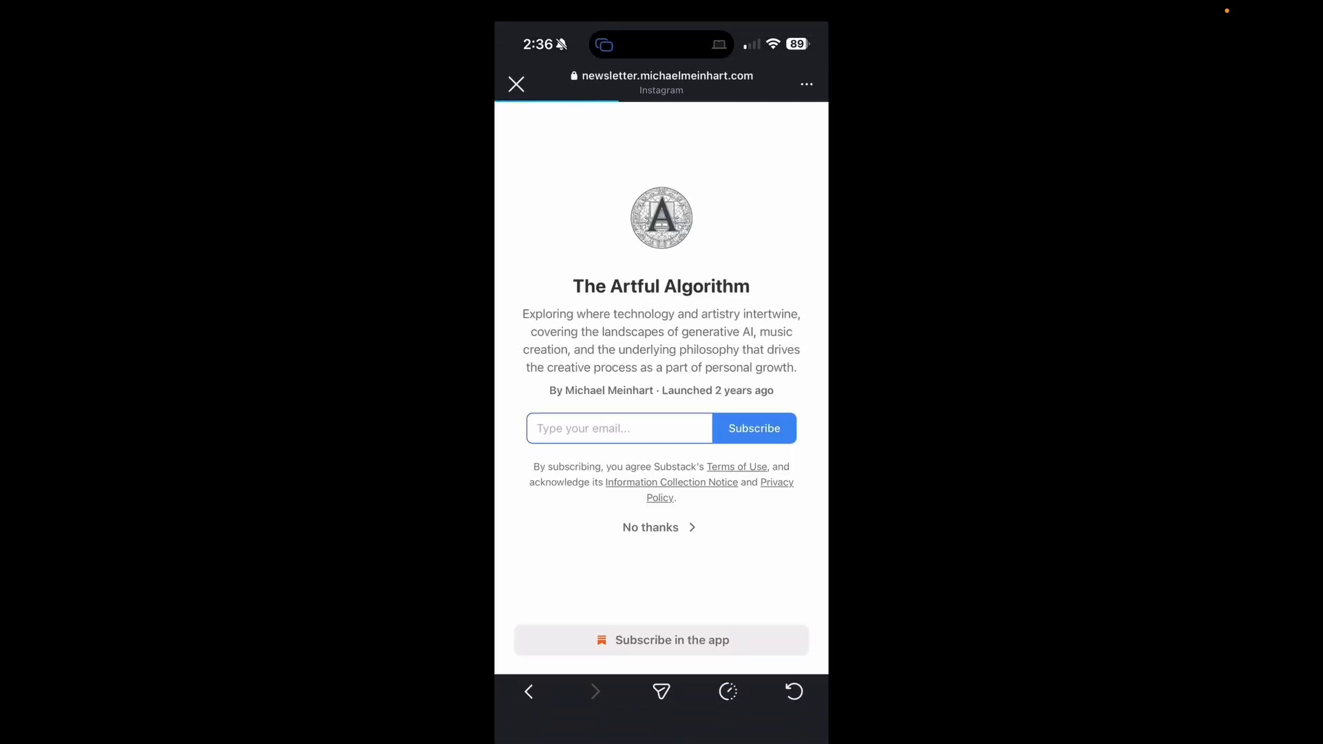
click(529, 692)
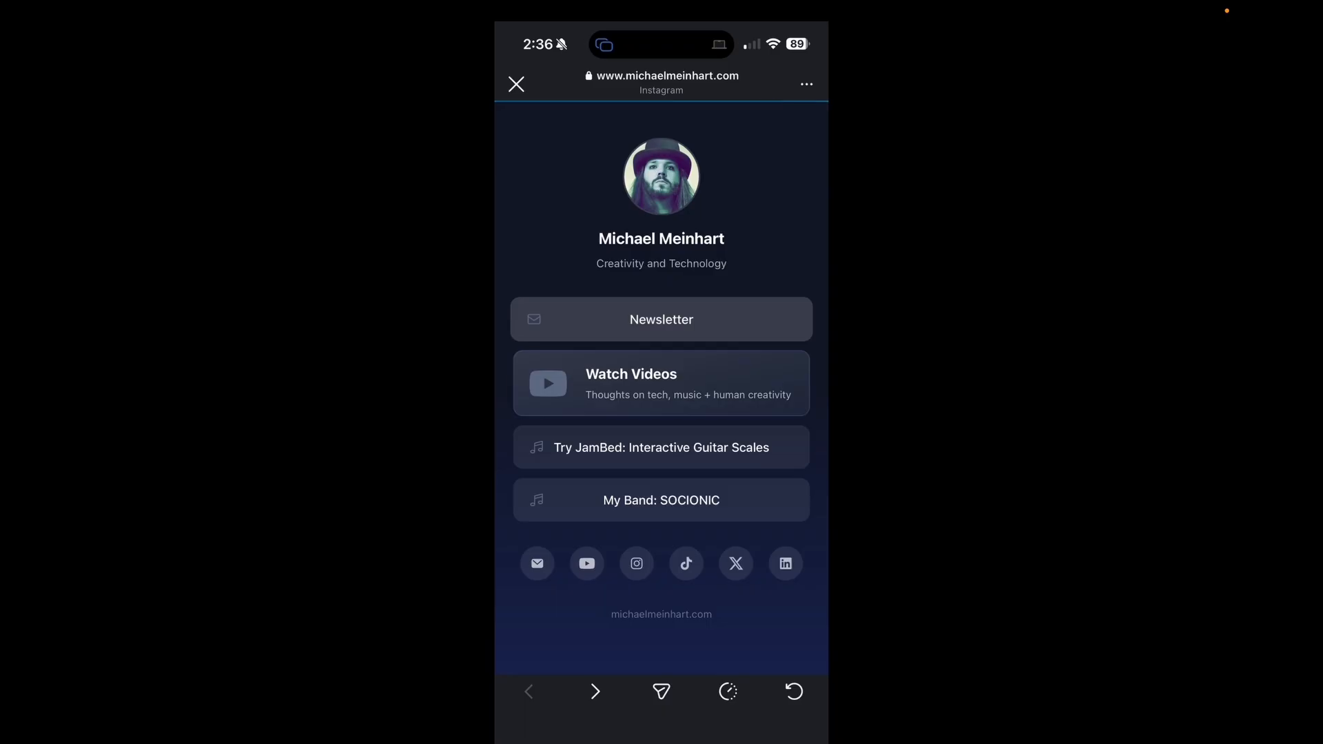
click(662, 384)
click(535, 55)
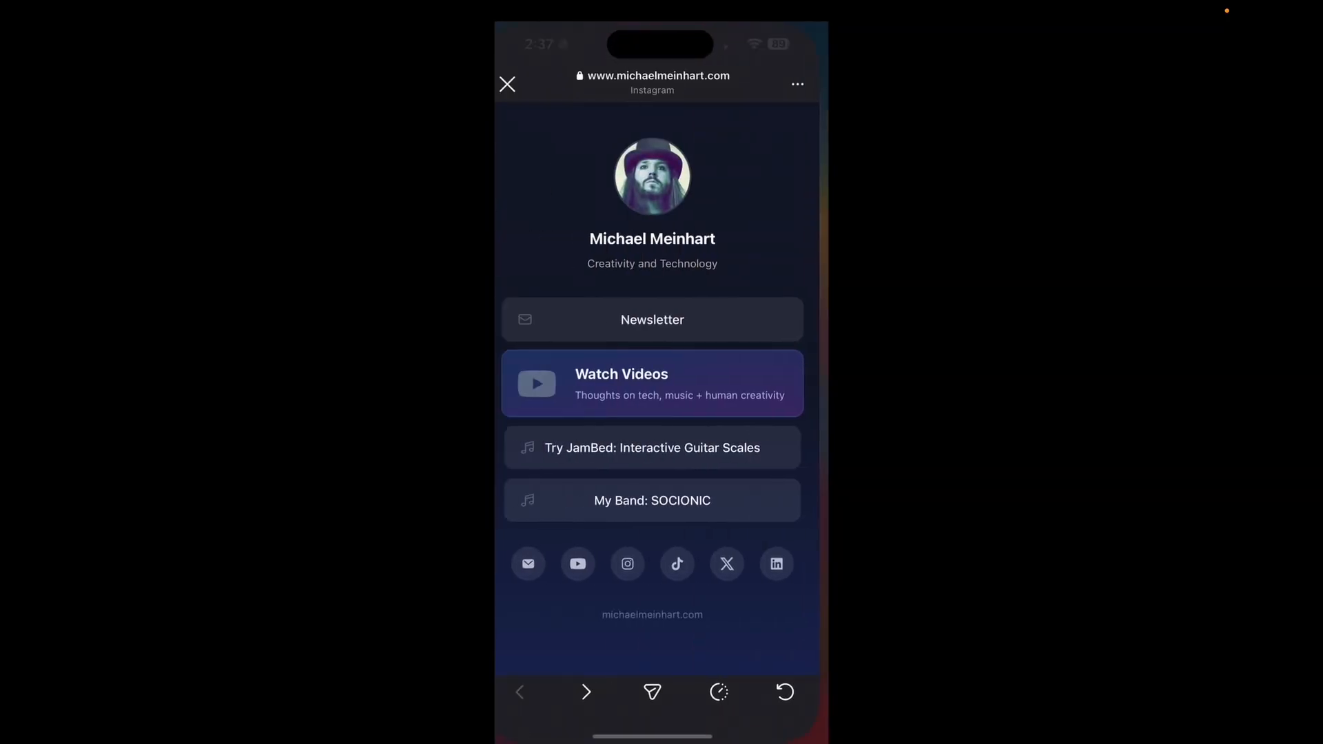
click(662, 500)
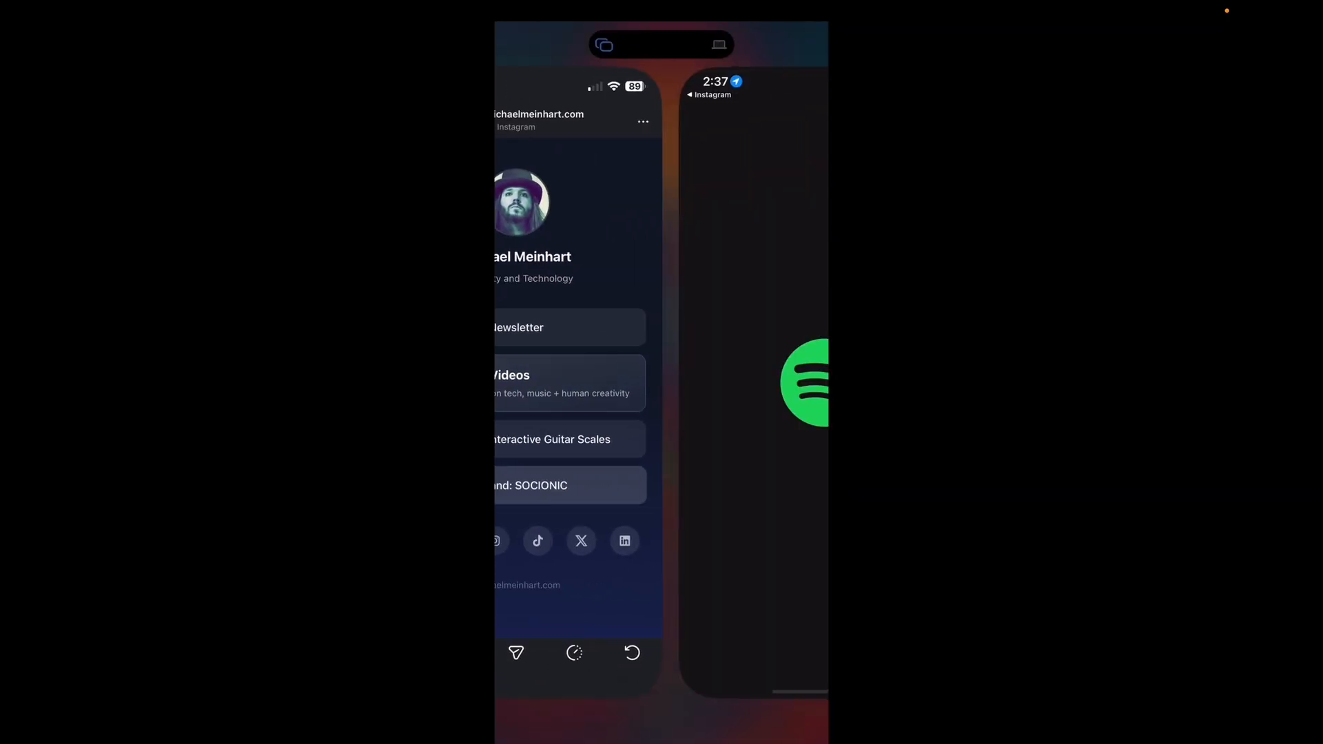
click(529, 53)
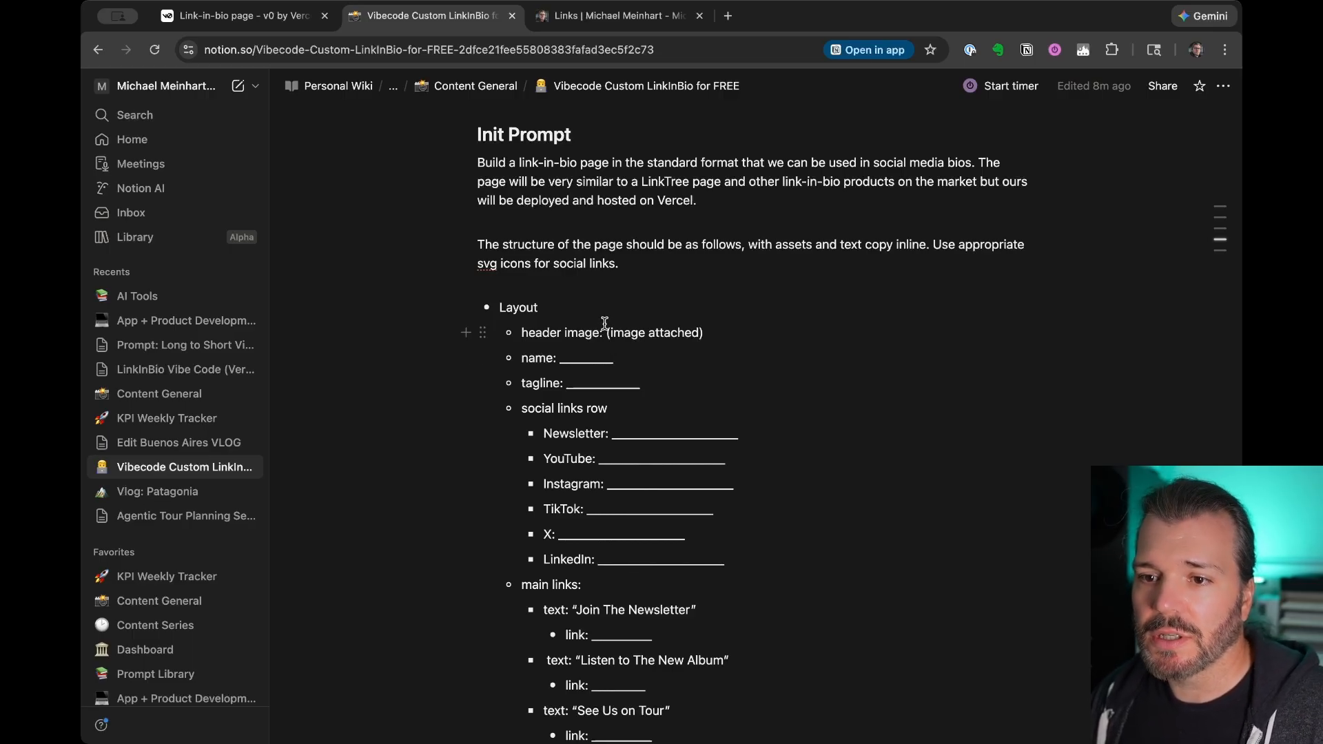
Read through the Init Prompt template and the filled-in Example Prompt in the Notion page
scroll(714, 346, down, 7)
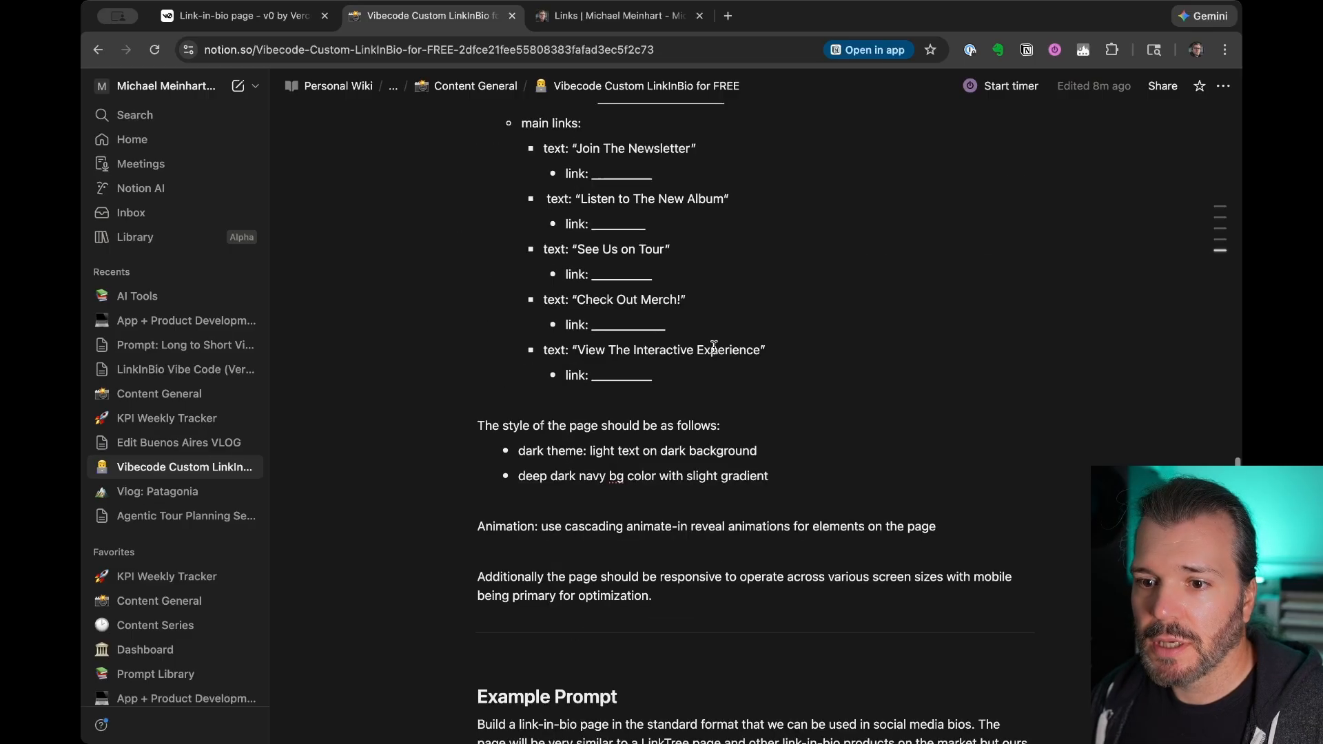
scroll(714, 347, down, 8)
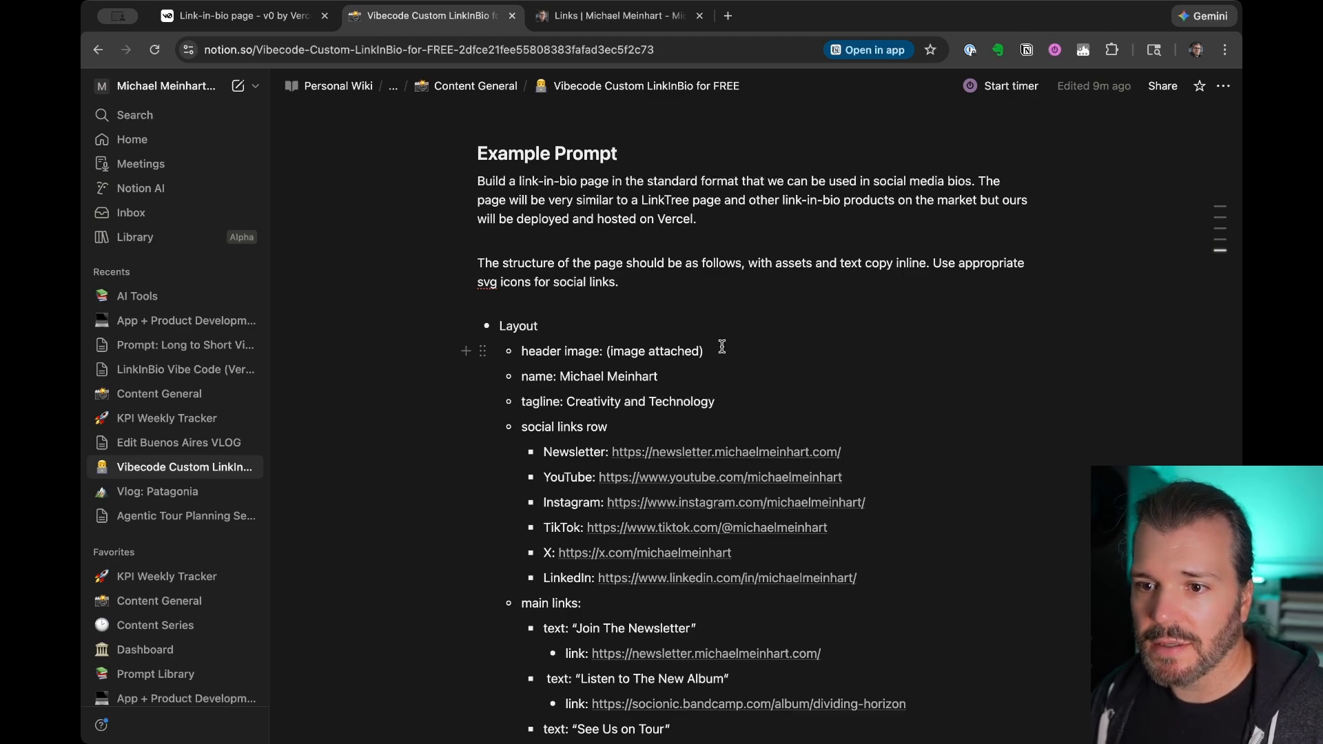
scroll(723, 347, down, 1)
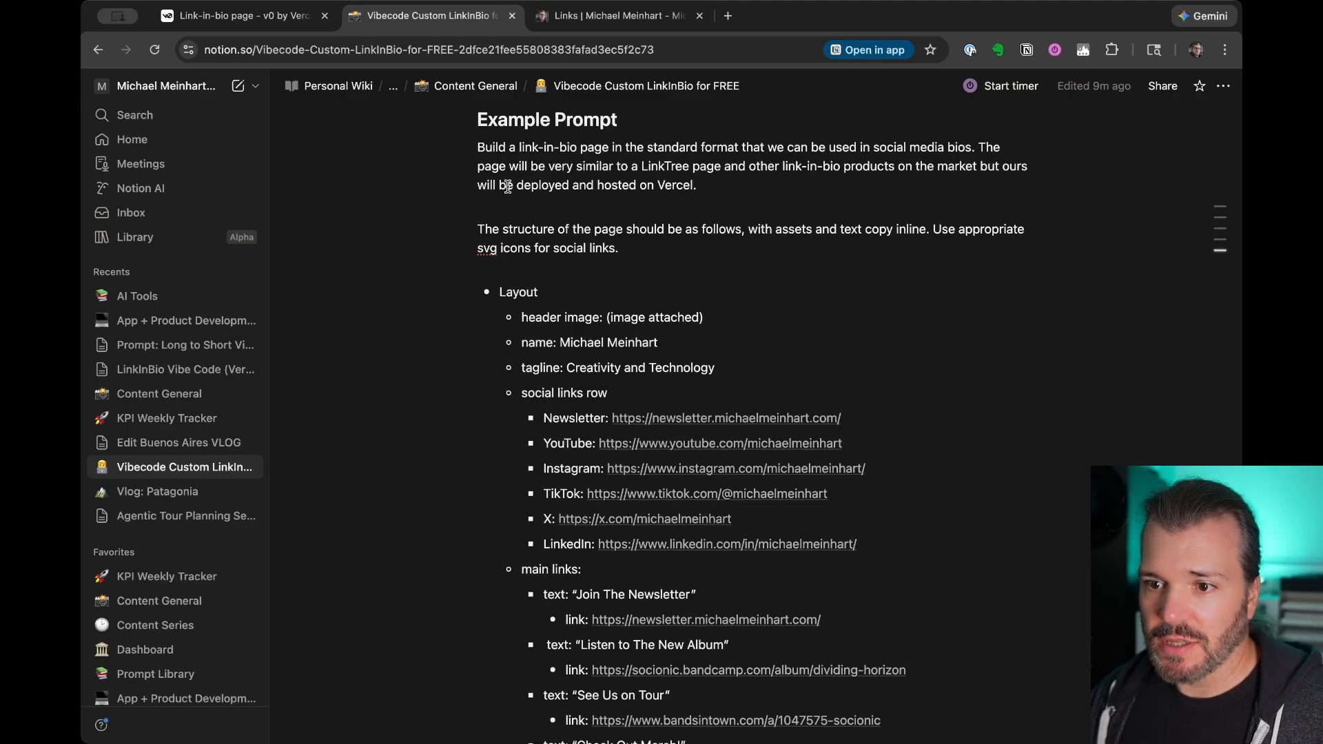
scroll(497, 172, down, 5)
scroll(512, 199, down, 2)
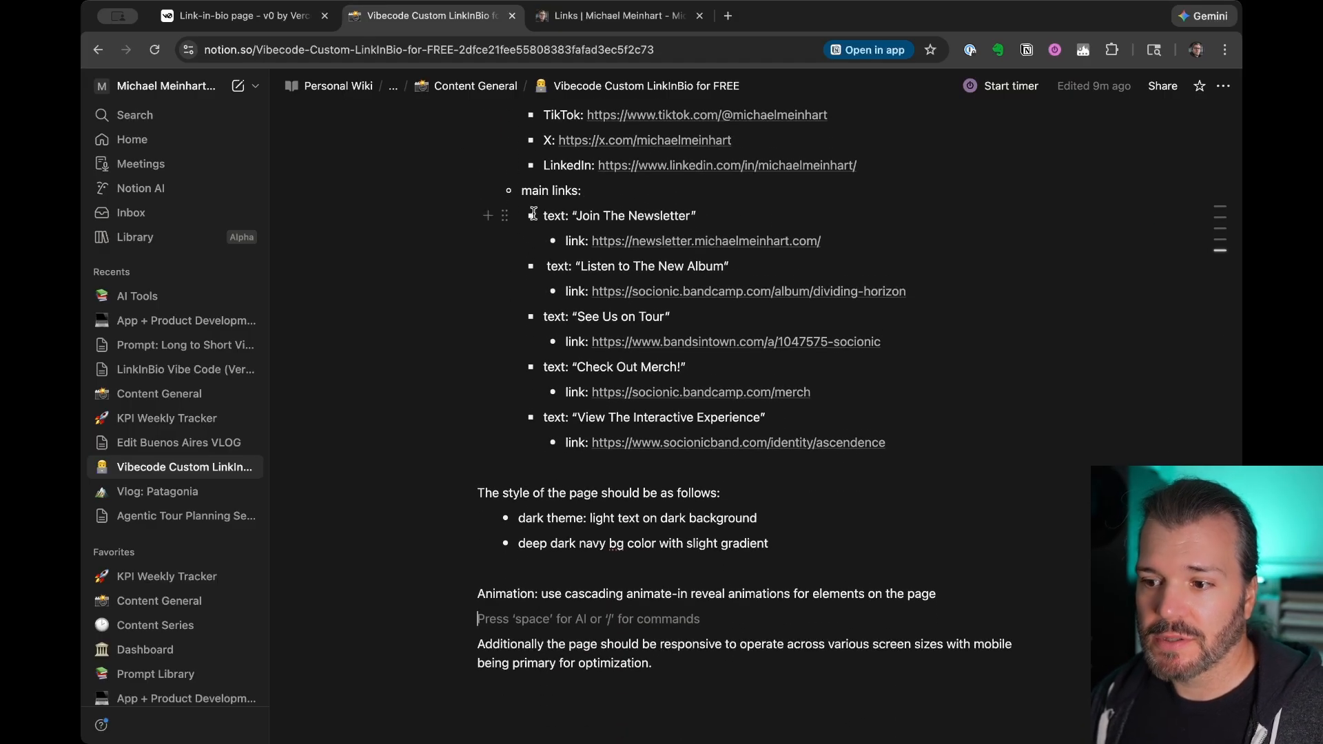
scroll(535, 217, up, 1)
scroll(535, 218, up, 3)
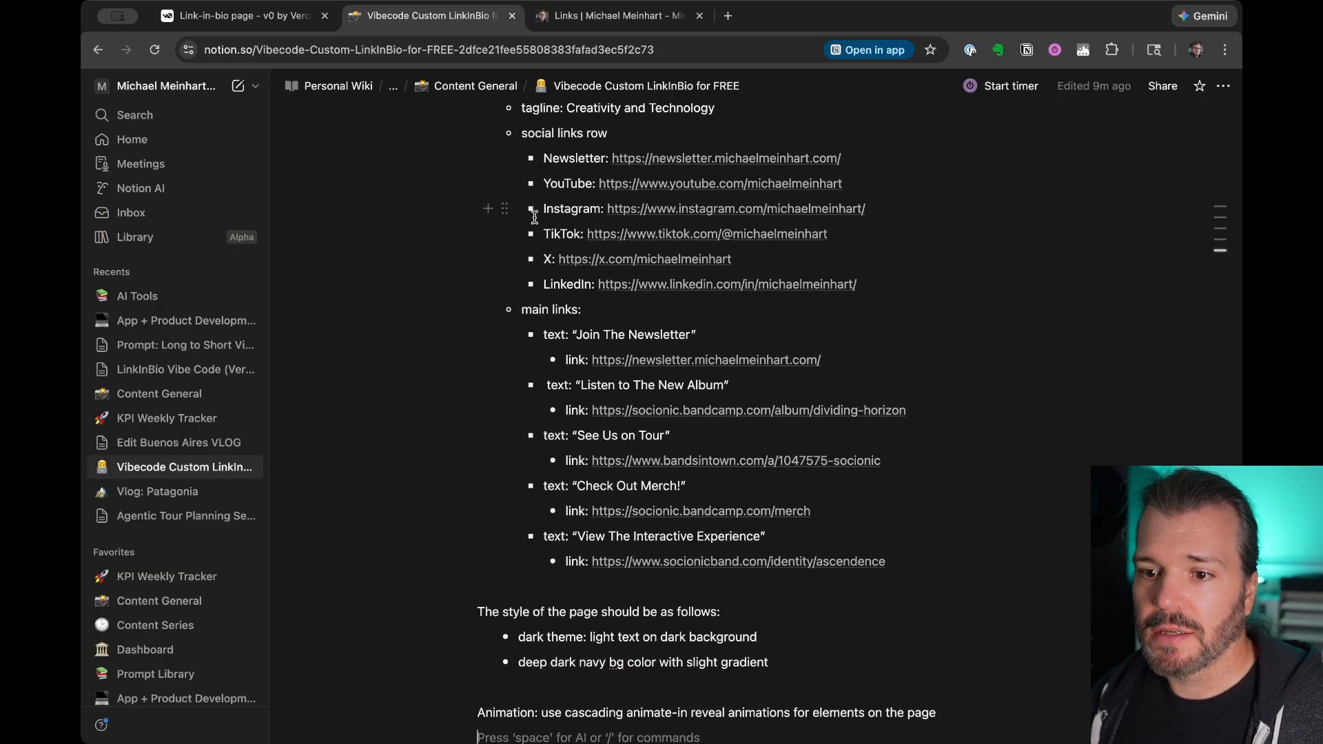
scroll(521, 212, up, 3)
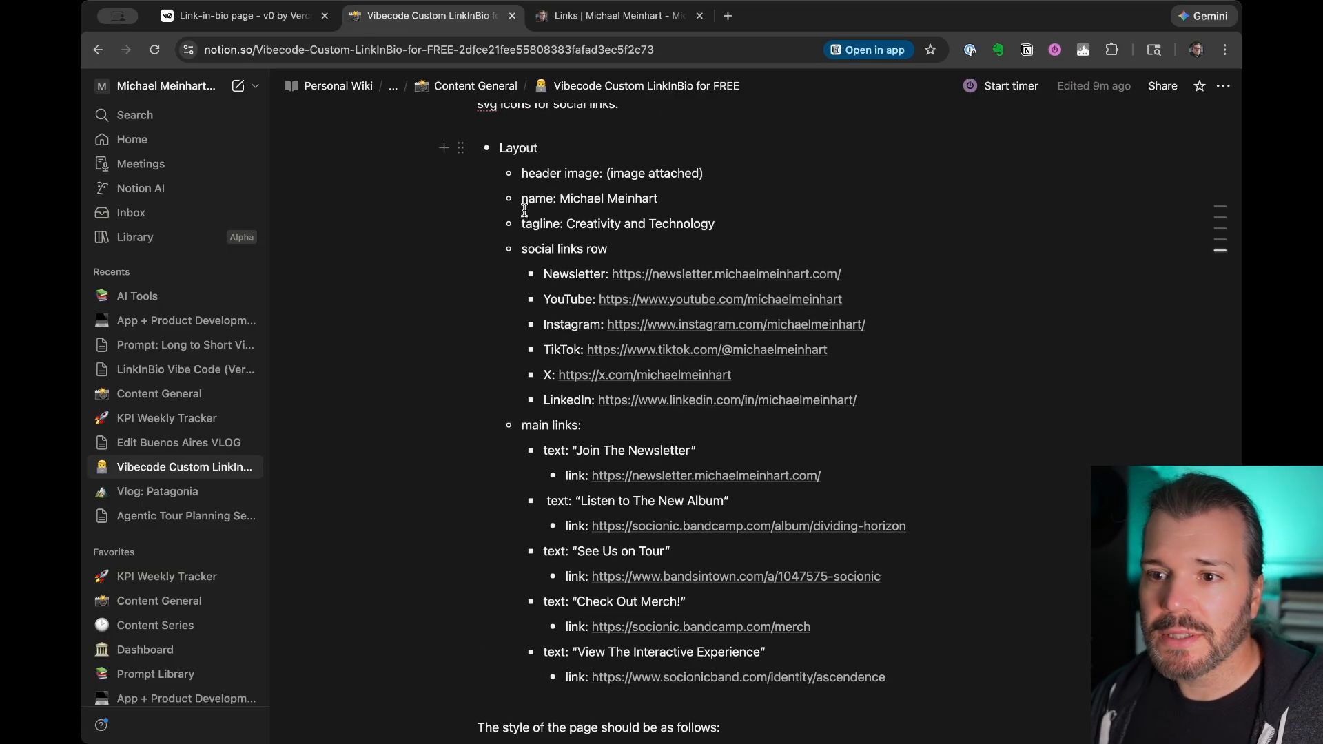
scroll(514, 206, up, 5)
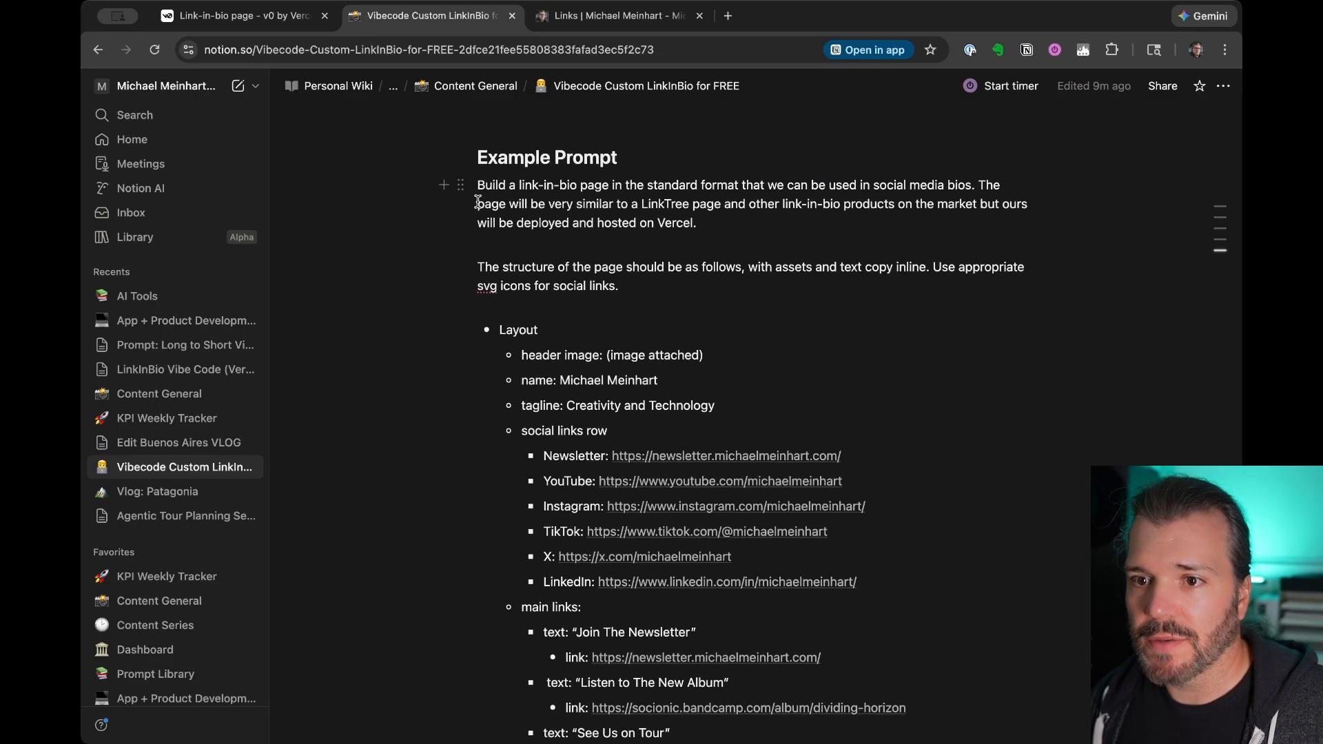
Compare the Example Prompt's header details and social links row with the generated page preview in v0, ending back in Notion
scroll(479, 200, down, 1)
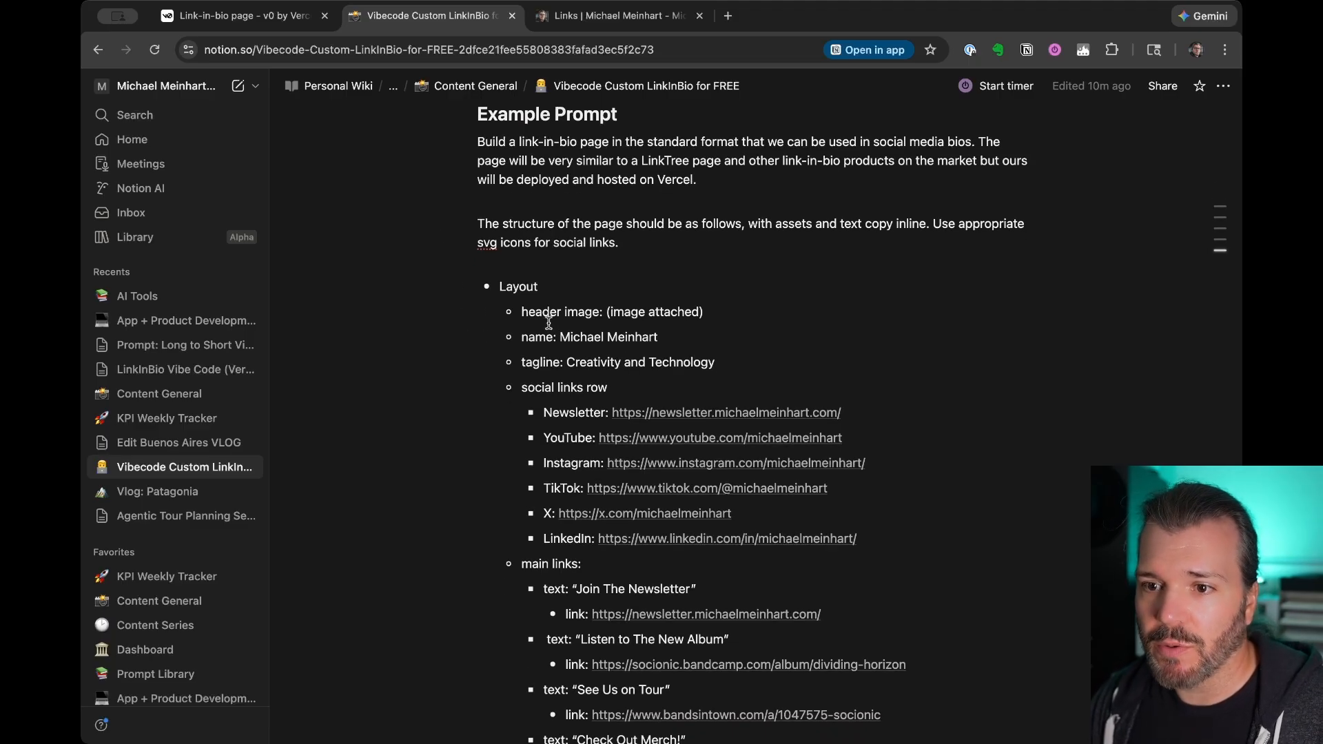
scroll(549, 317, down, 1)
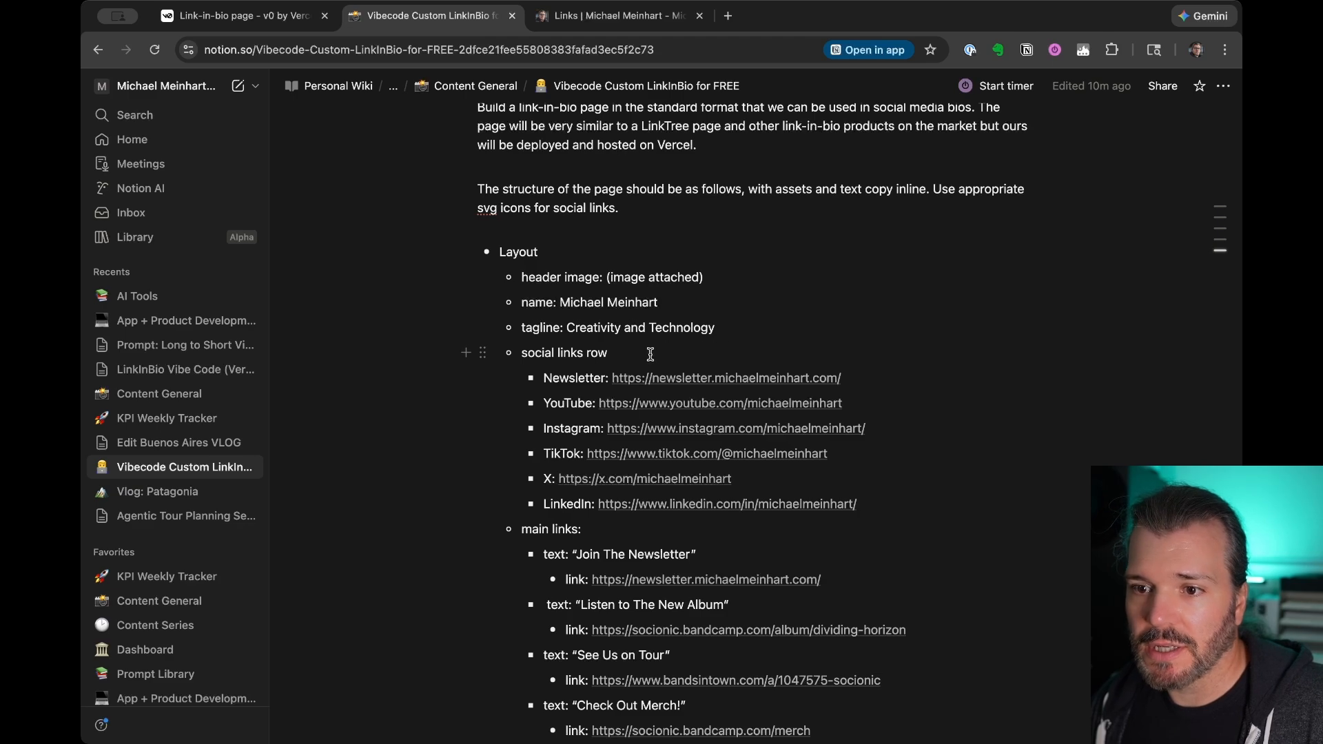
scroll(593, 324, down, 2)
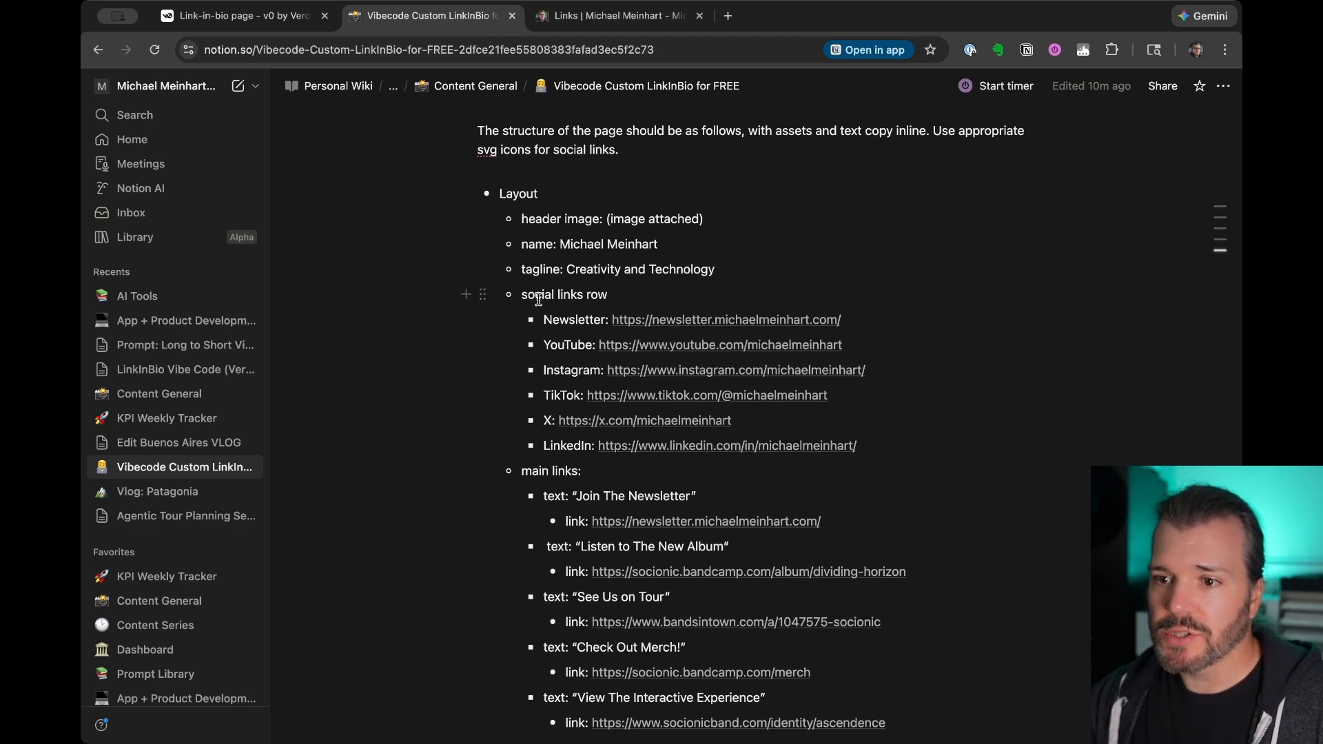
key(ctrl+shift+Tab)
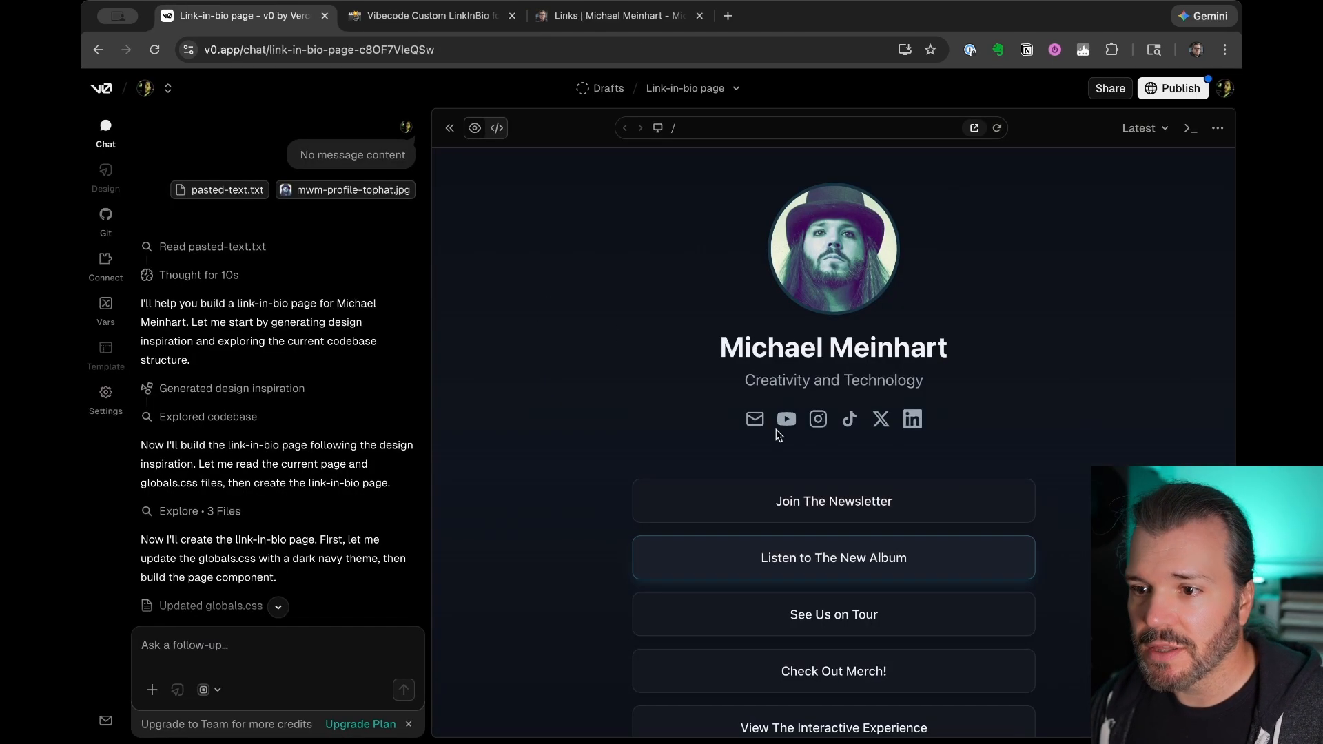
key(ctrl+Tab)
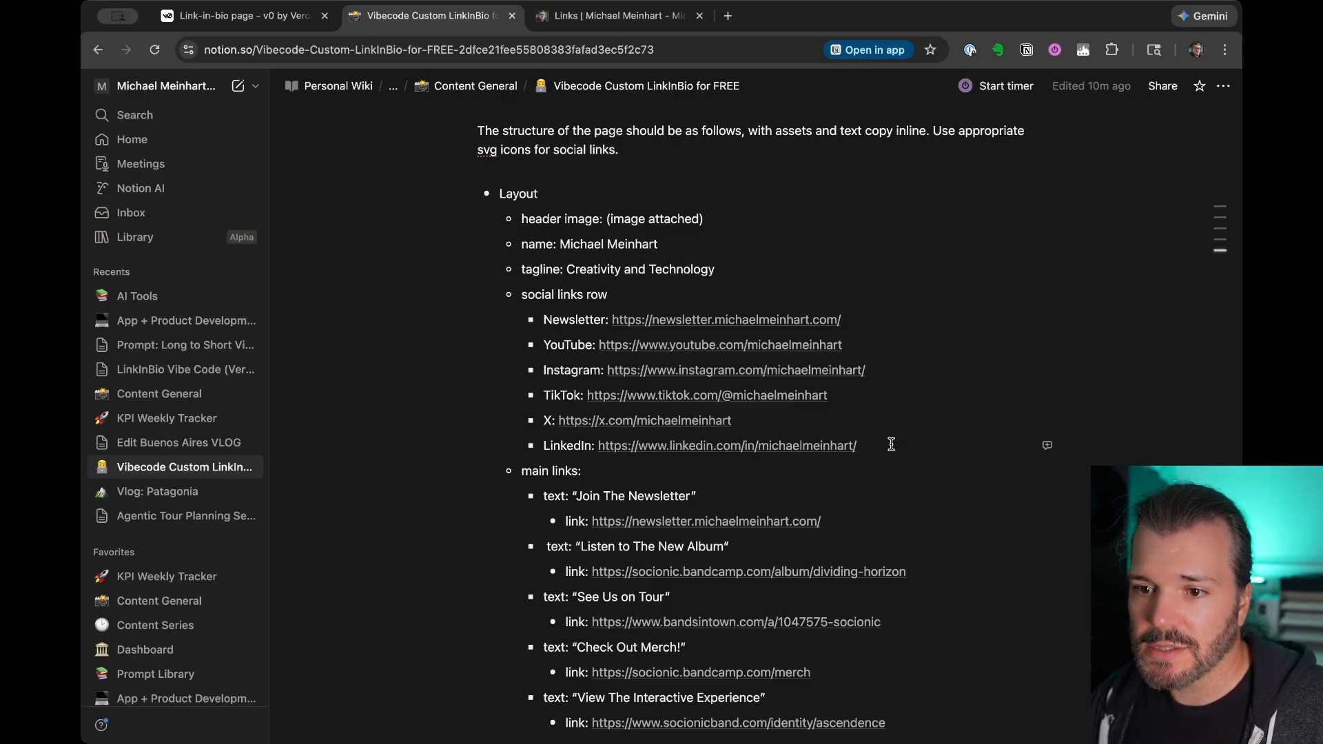
Examine the main links section of the Example Prompt, including each button text and its link
scroll(892, 444, down, 3)
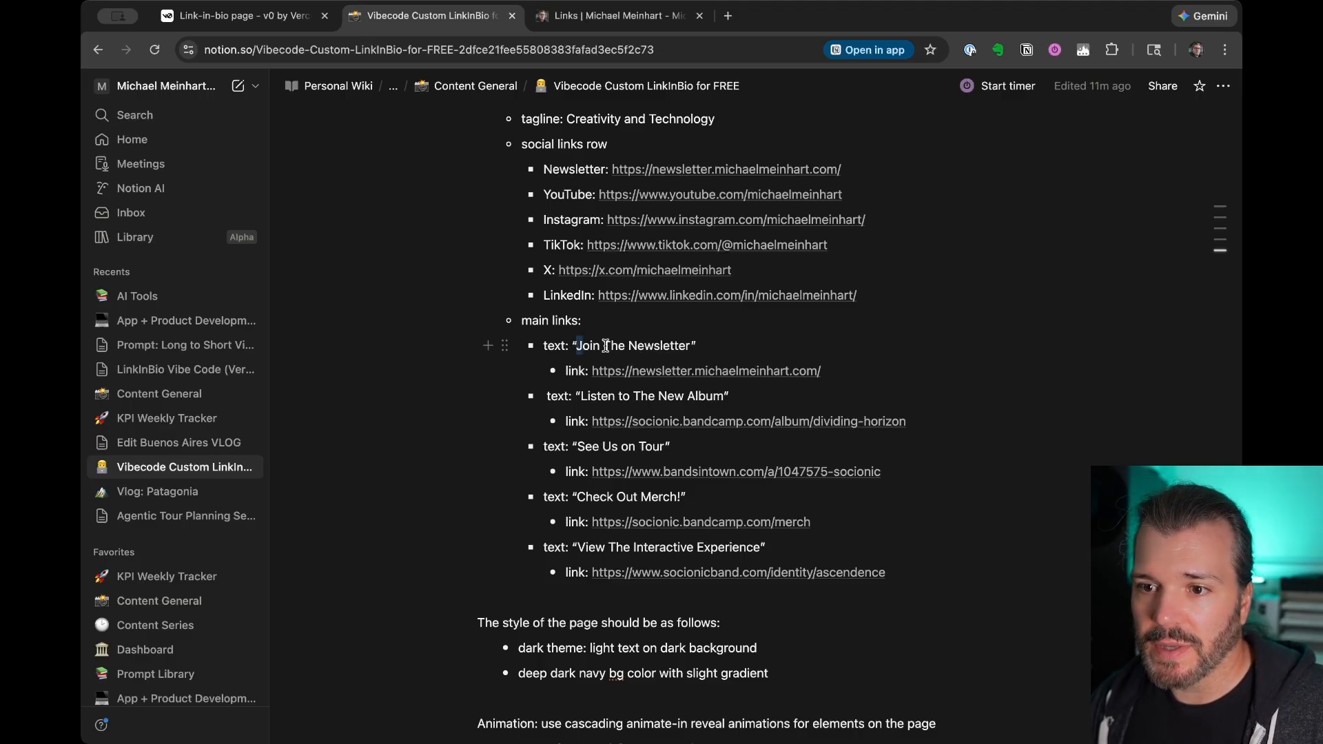
drag(577, 345, 700, 343)
click(703, 343)
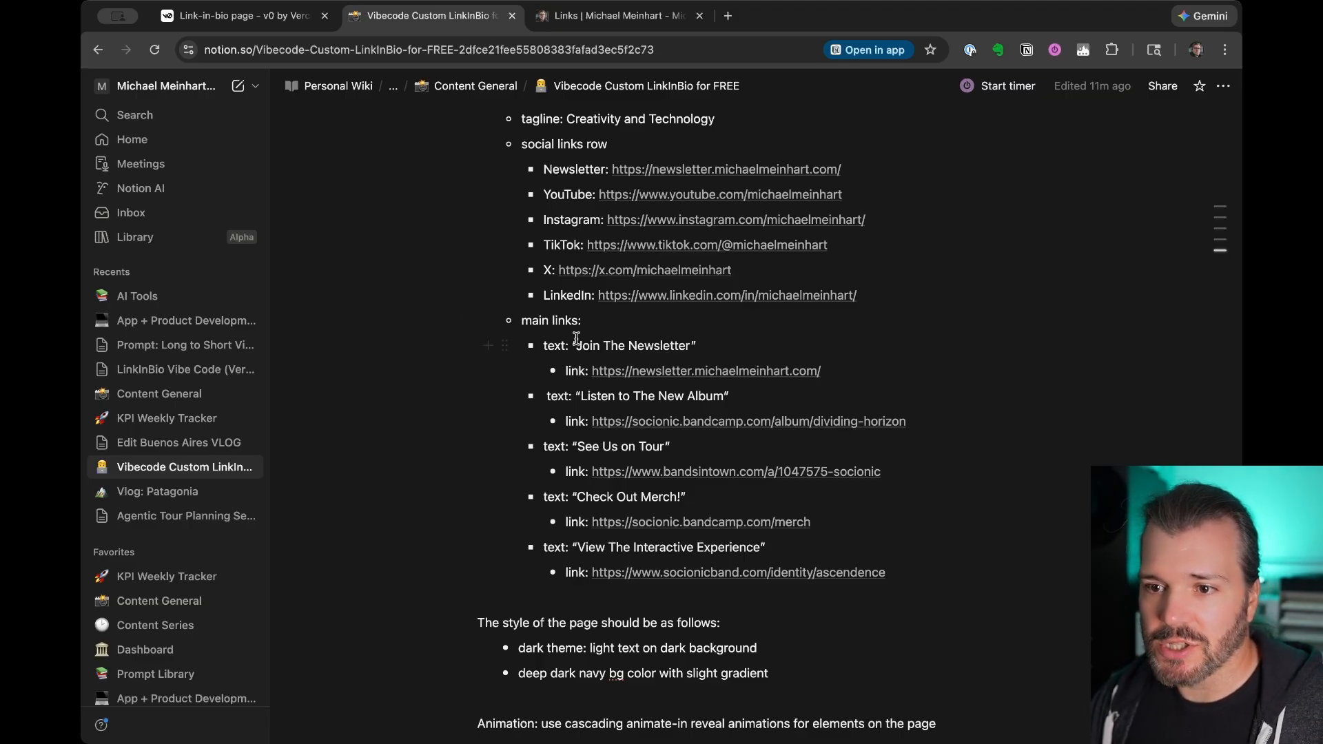
drag(572, 345, 700, 345)
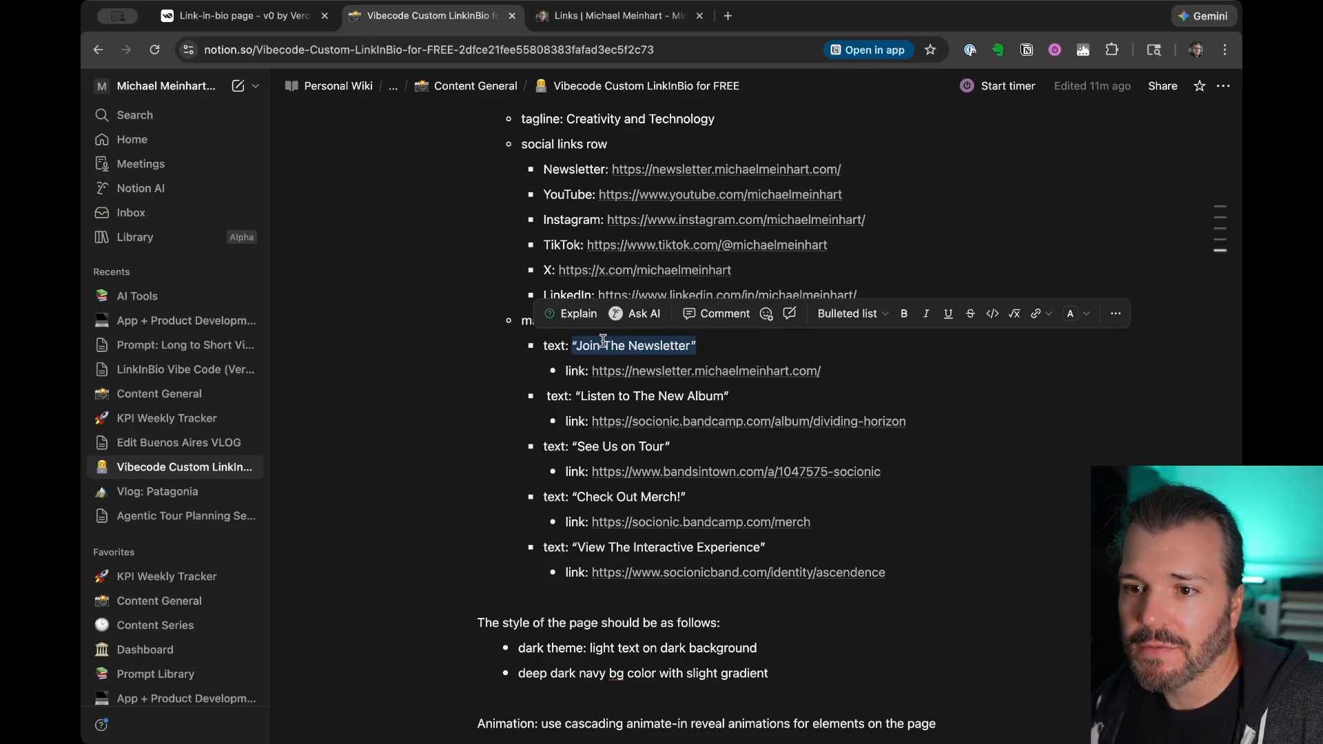
click(600, 346)
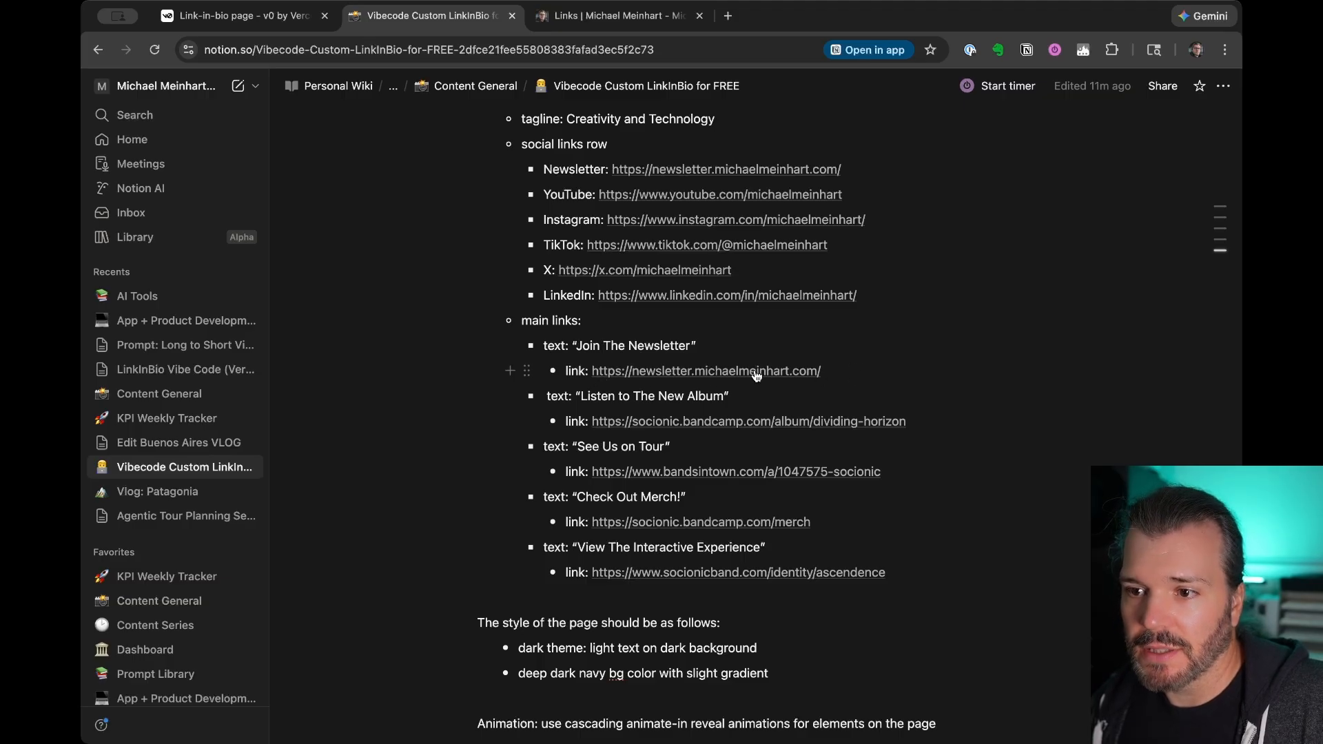
drag(900, 376, 552, 386)
click(592, 394)
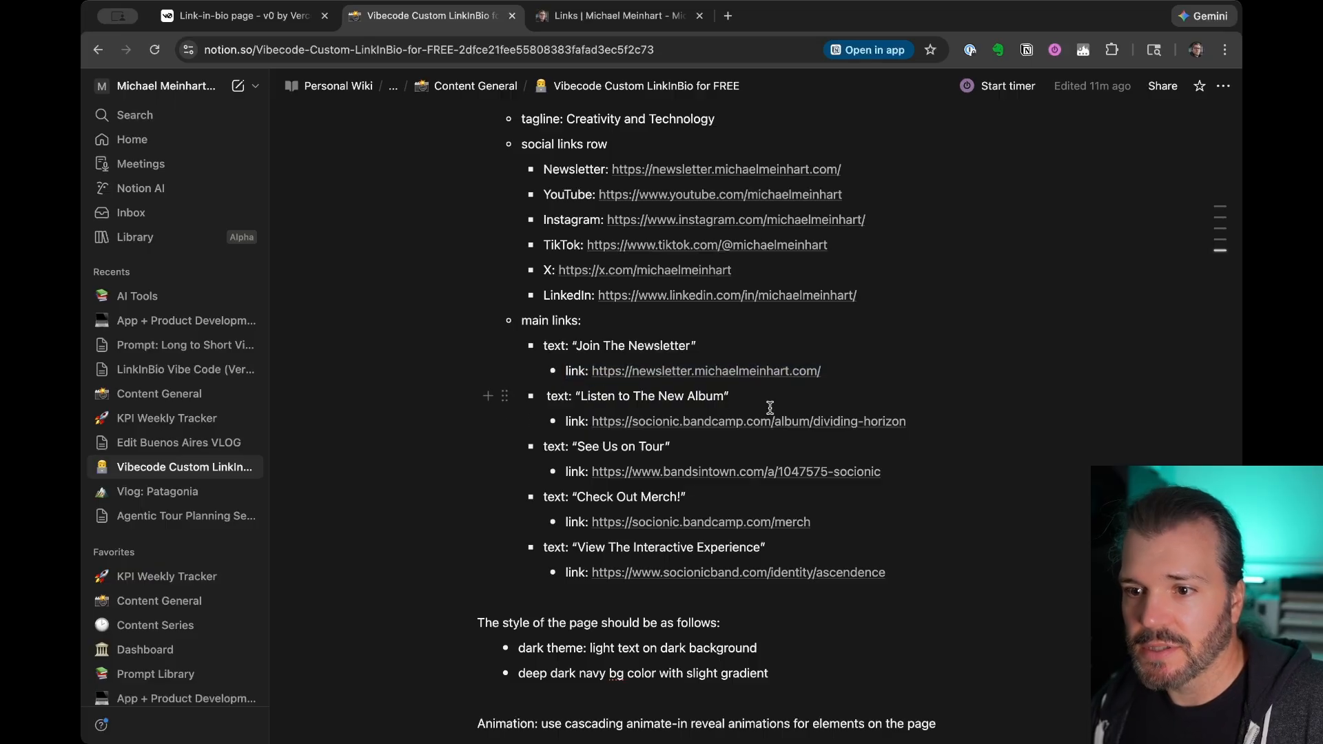
mouse_move(681, 425)
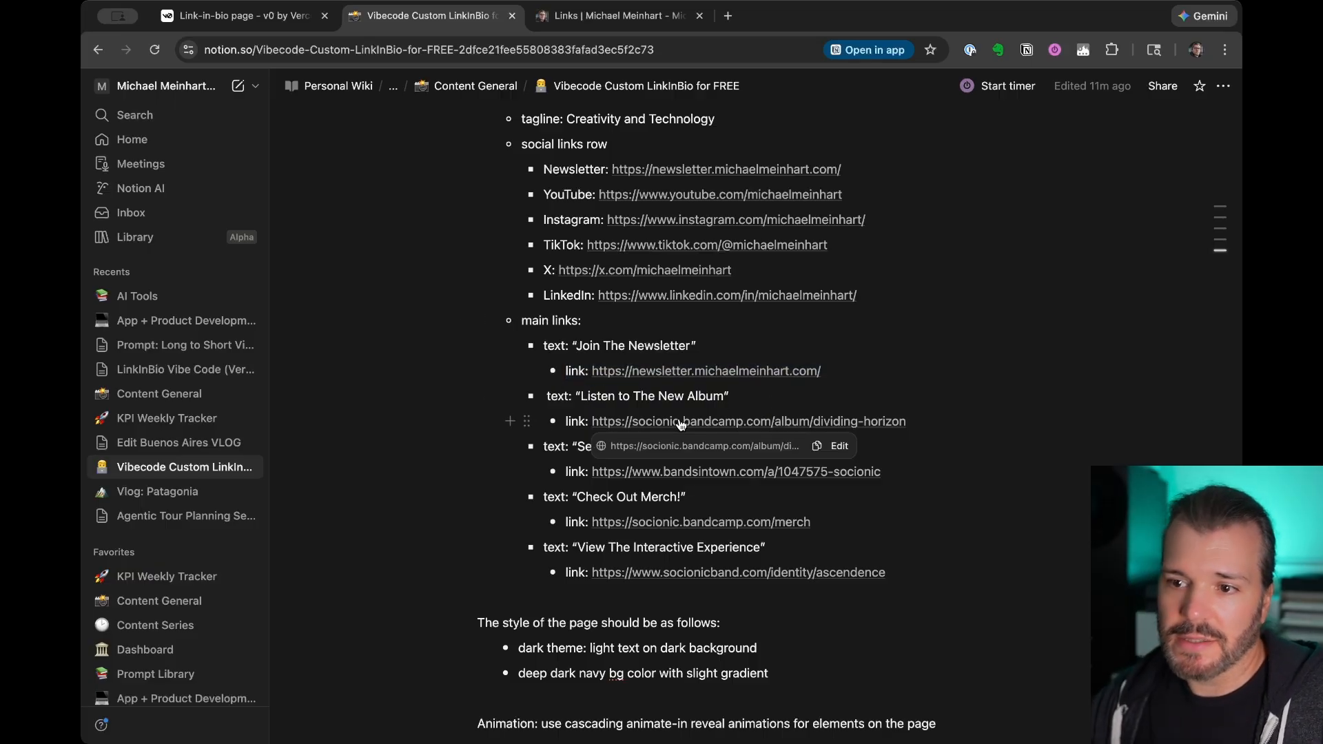
scroll(968, 510, down, 3)
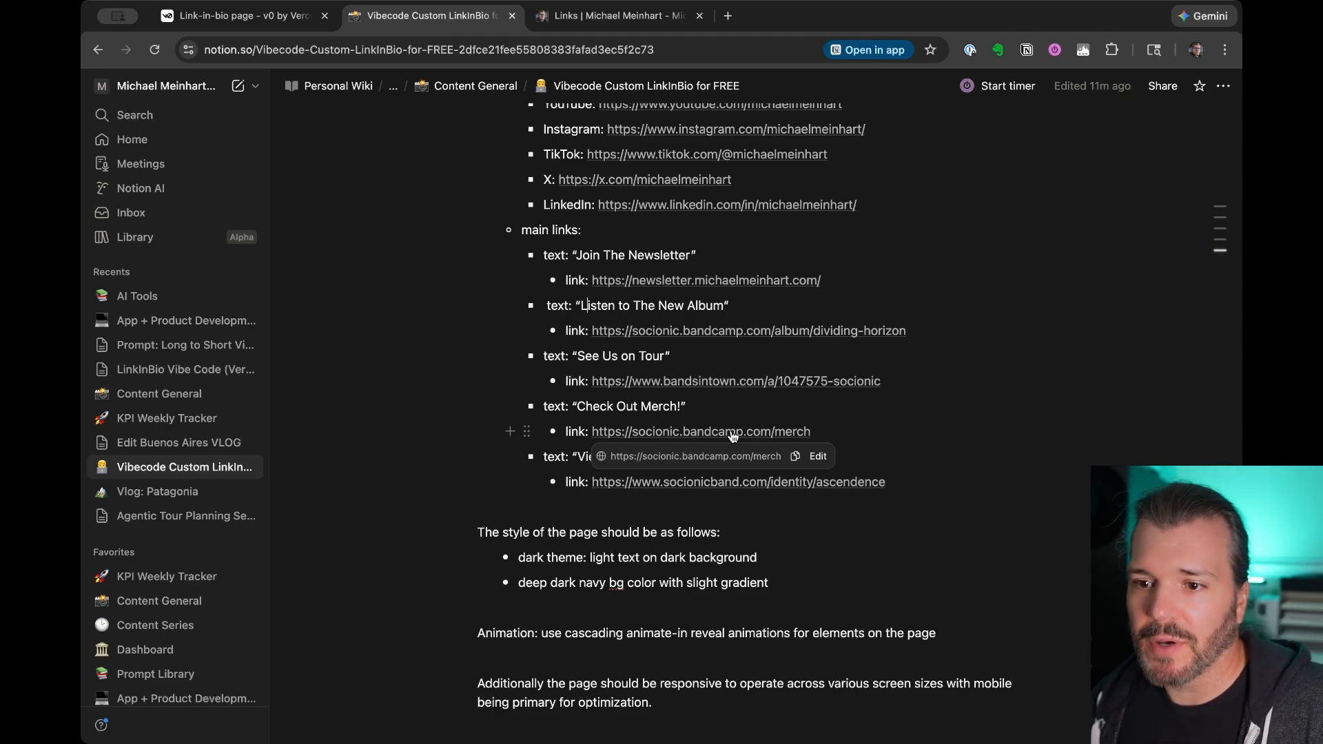
Switch to the v0 preview and test the Check Out Merch! and See Us on Tour links, closing each opened page
key(ctrl+shift+Tab)
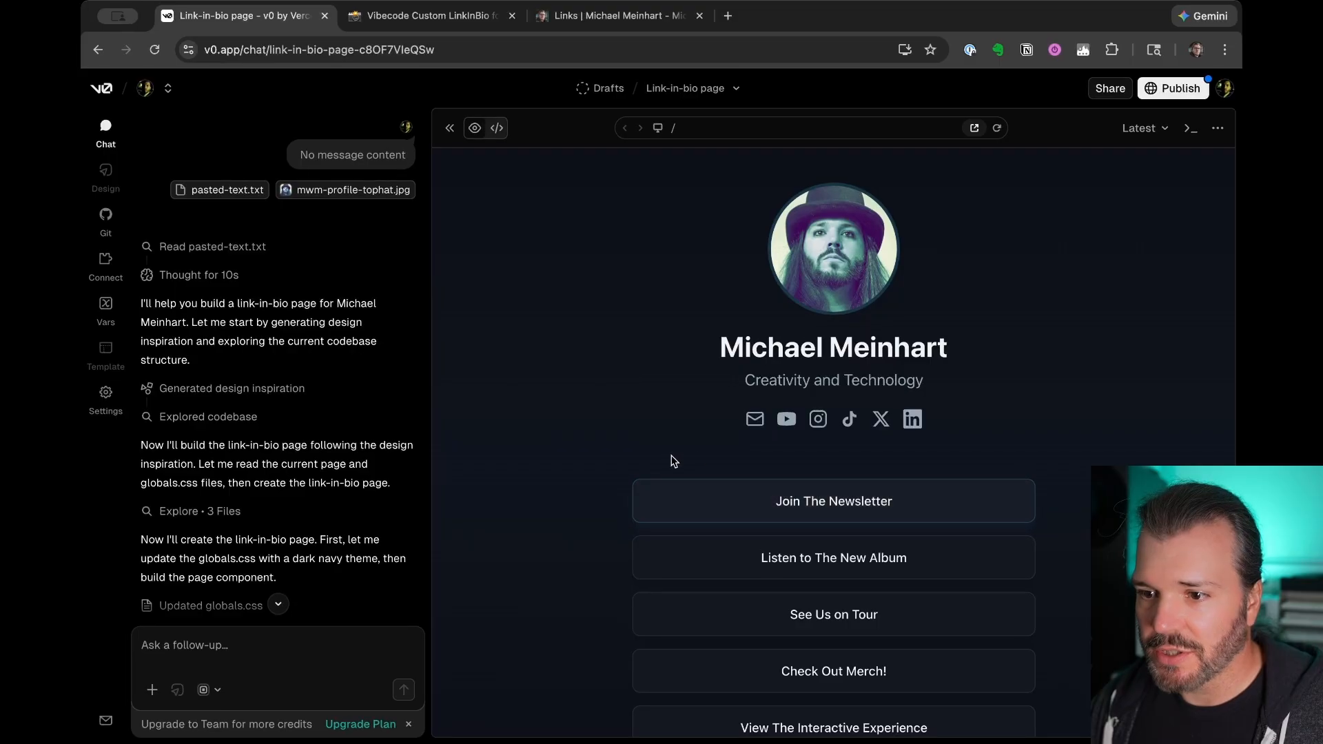
click(834, 619)
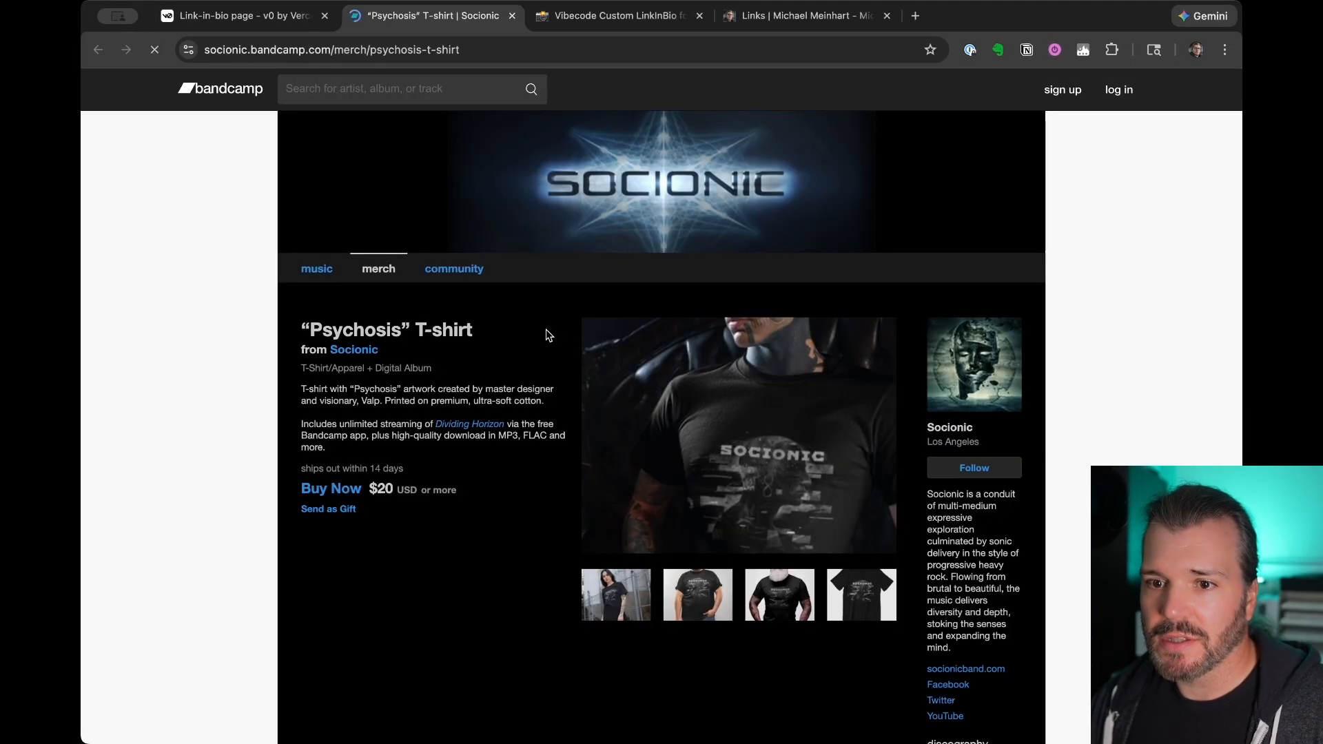
key(super+w)
click(867, 561)
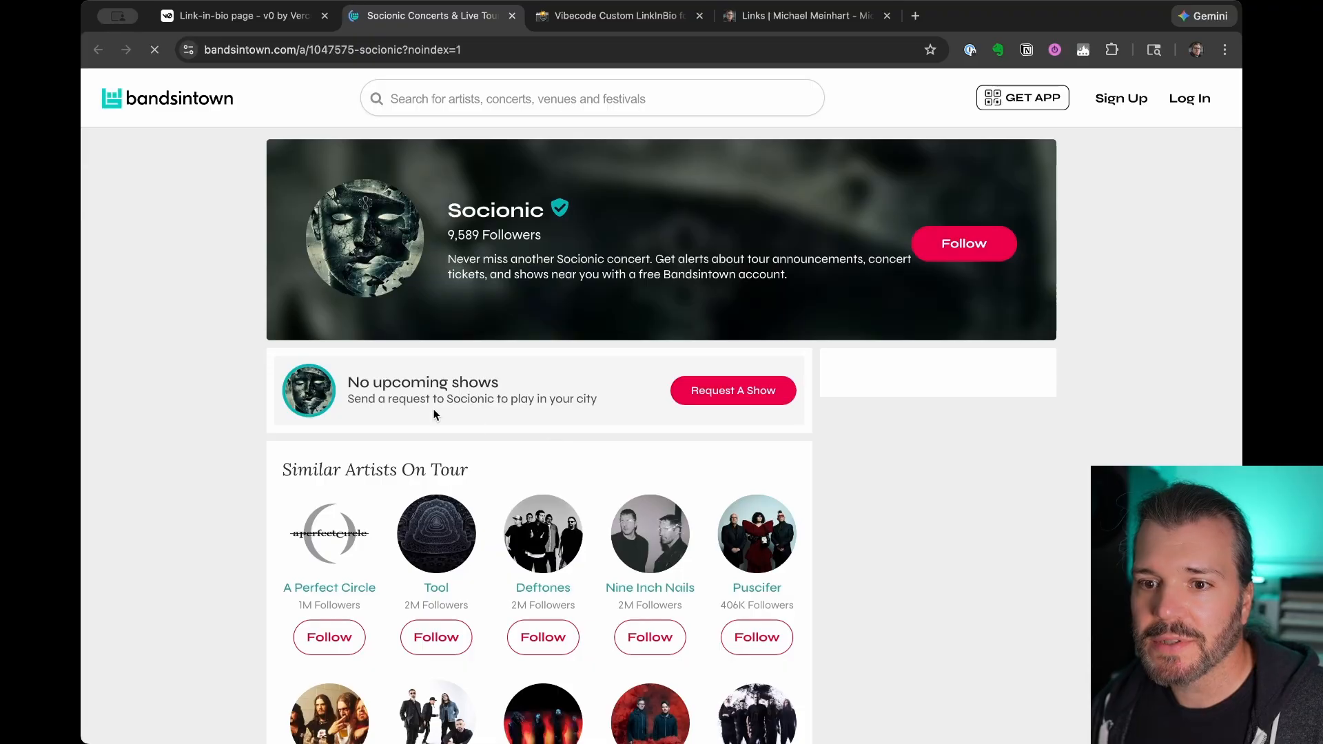
key(super+w)
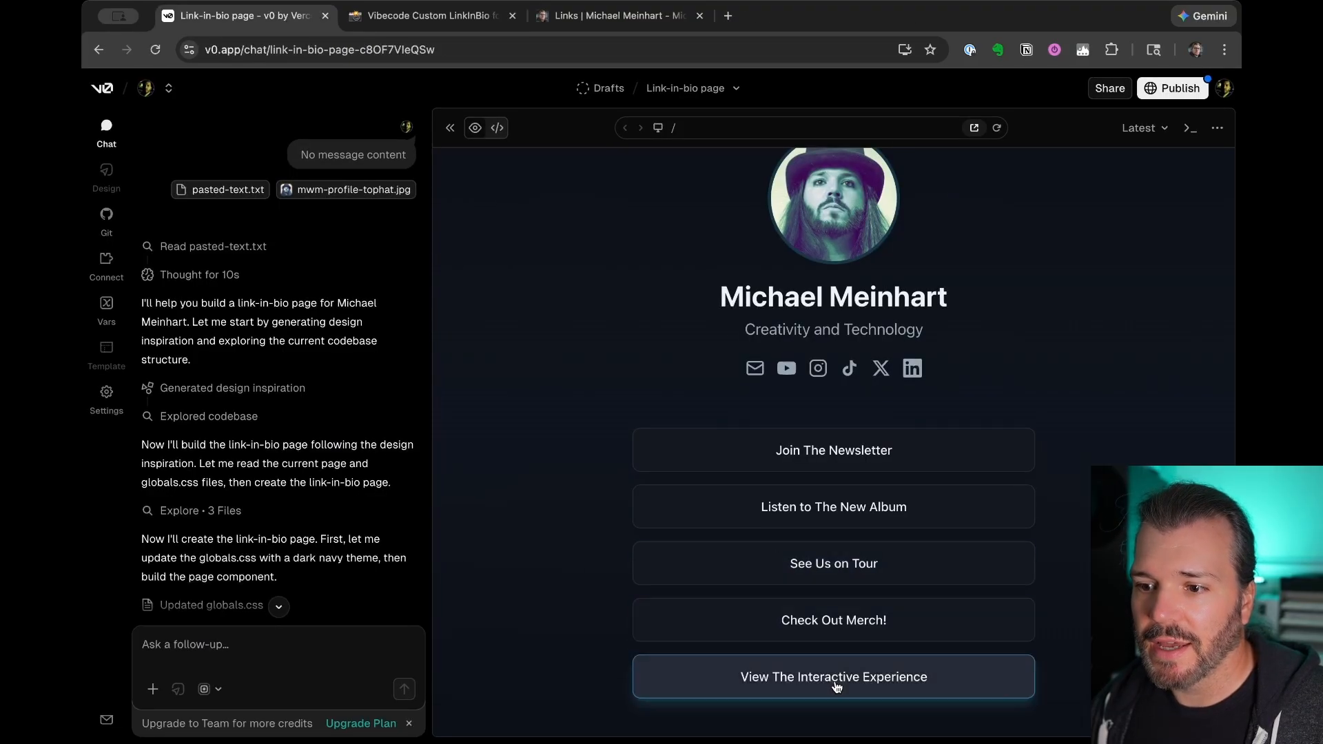
Review the Example Prompt's style, animation and responsiveness instructions in Notion and check them against the v0 preview
key(ctrl+Tab)
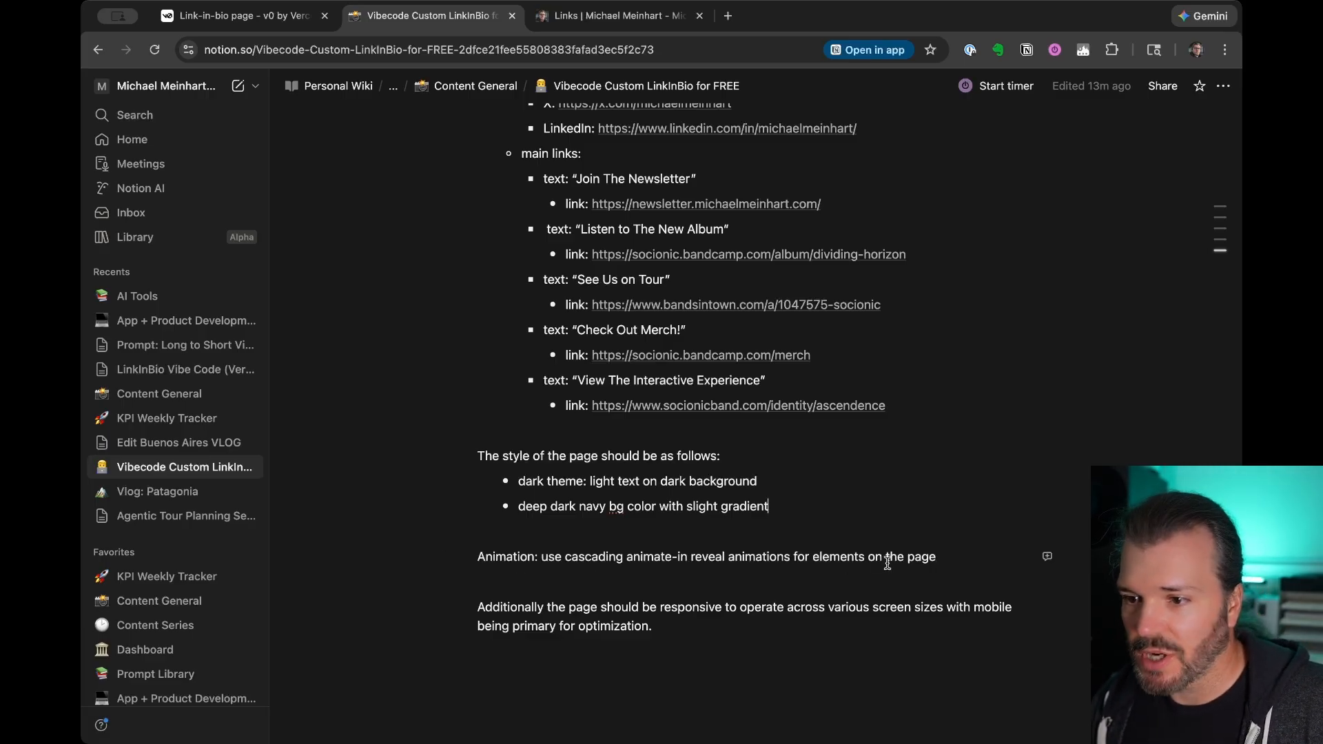
scroll(917, 562, down, 1)
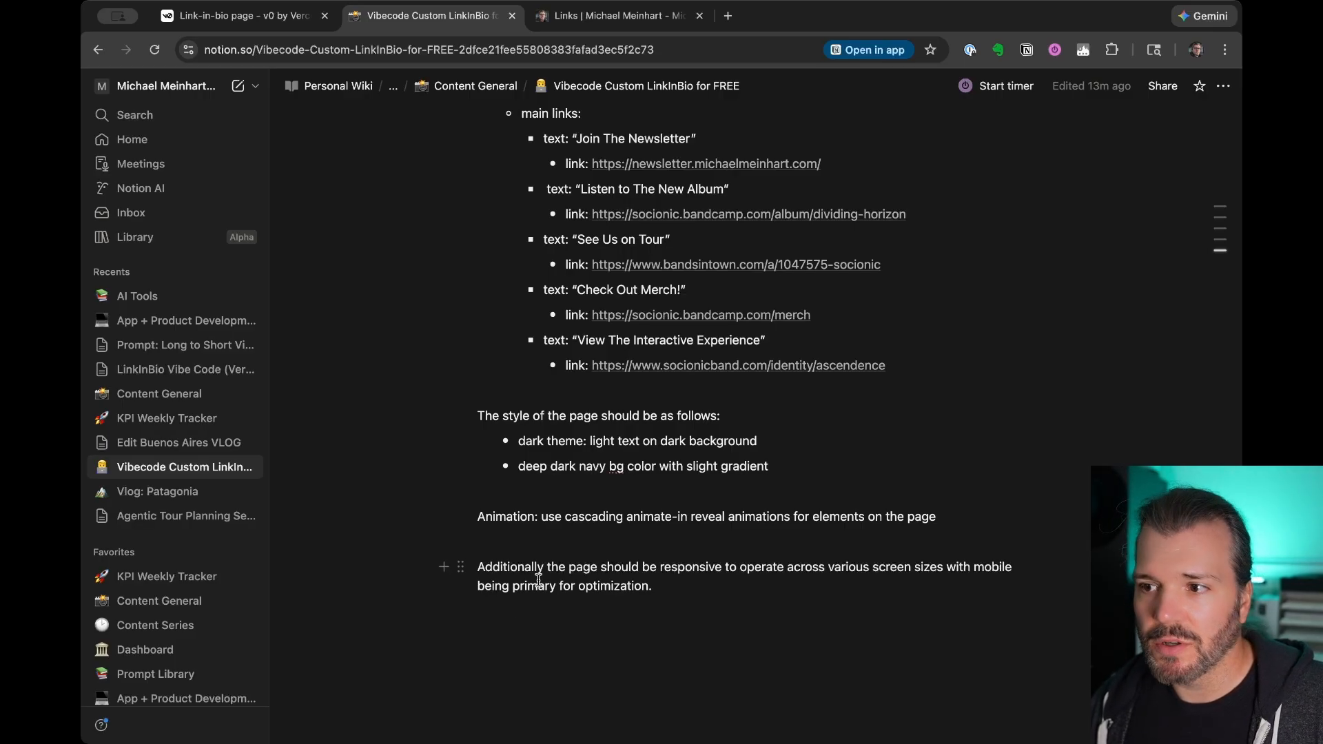
key(ctrl+shift+Tab)
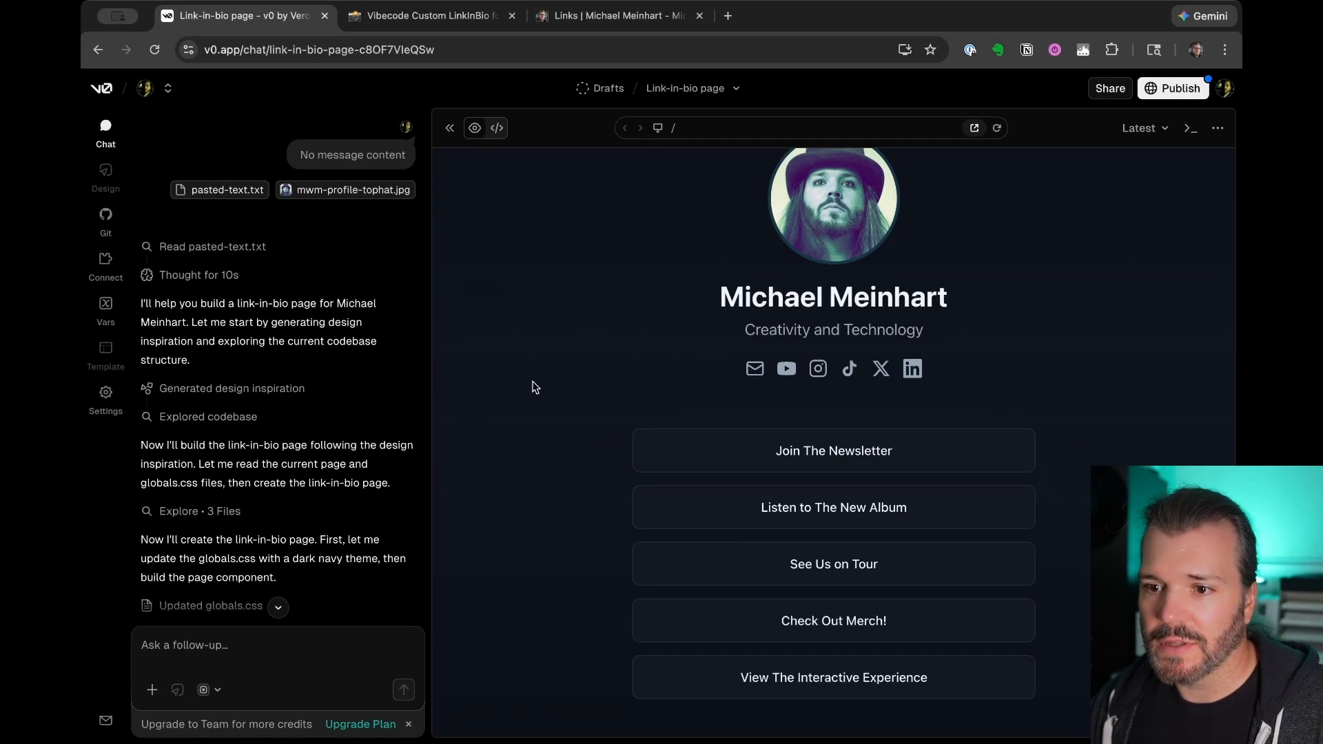
key(ctrl+Tab)
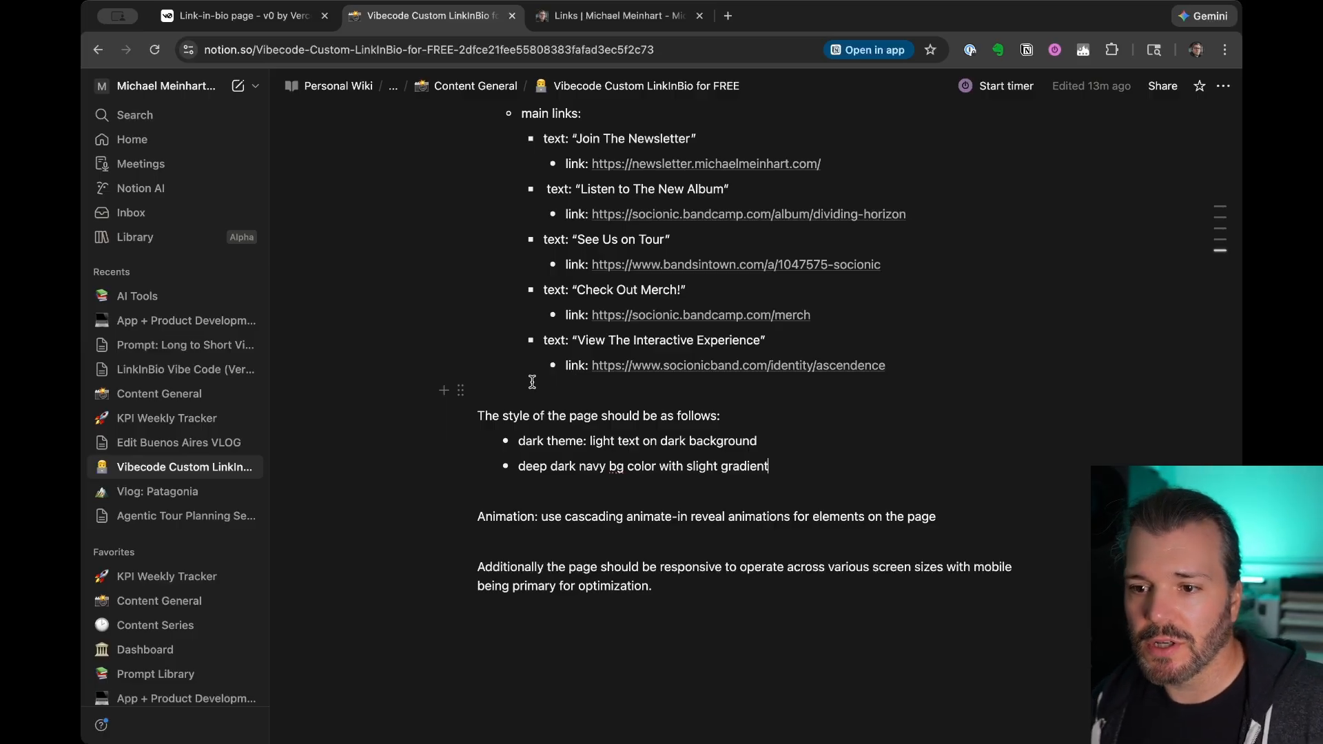
Review the Example Prompt in Notion again, from its introduction and page structure through the layout, social links and main links
scroll(530, 381, up, 10)
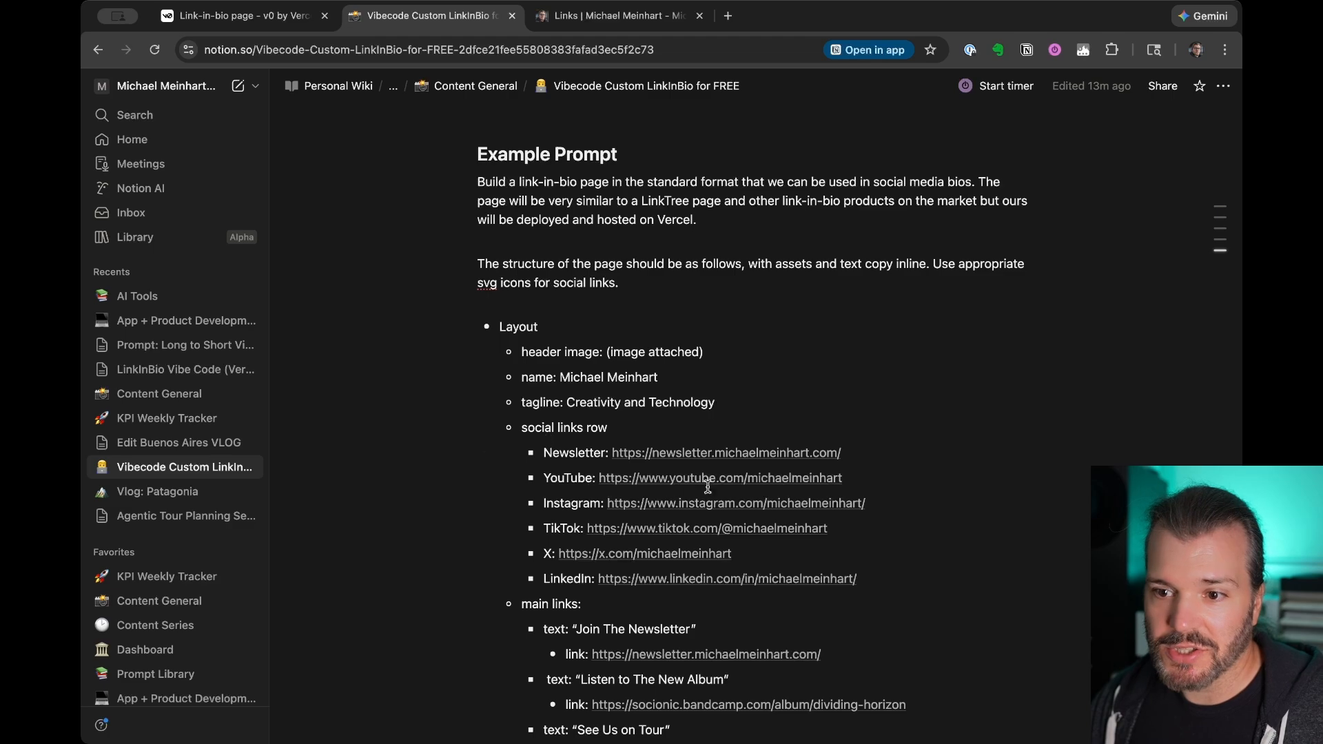
scroll(484, 288, up, 1)
click(478, 184)
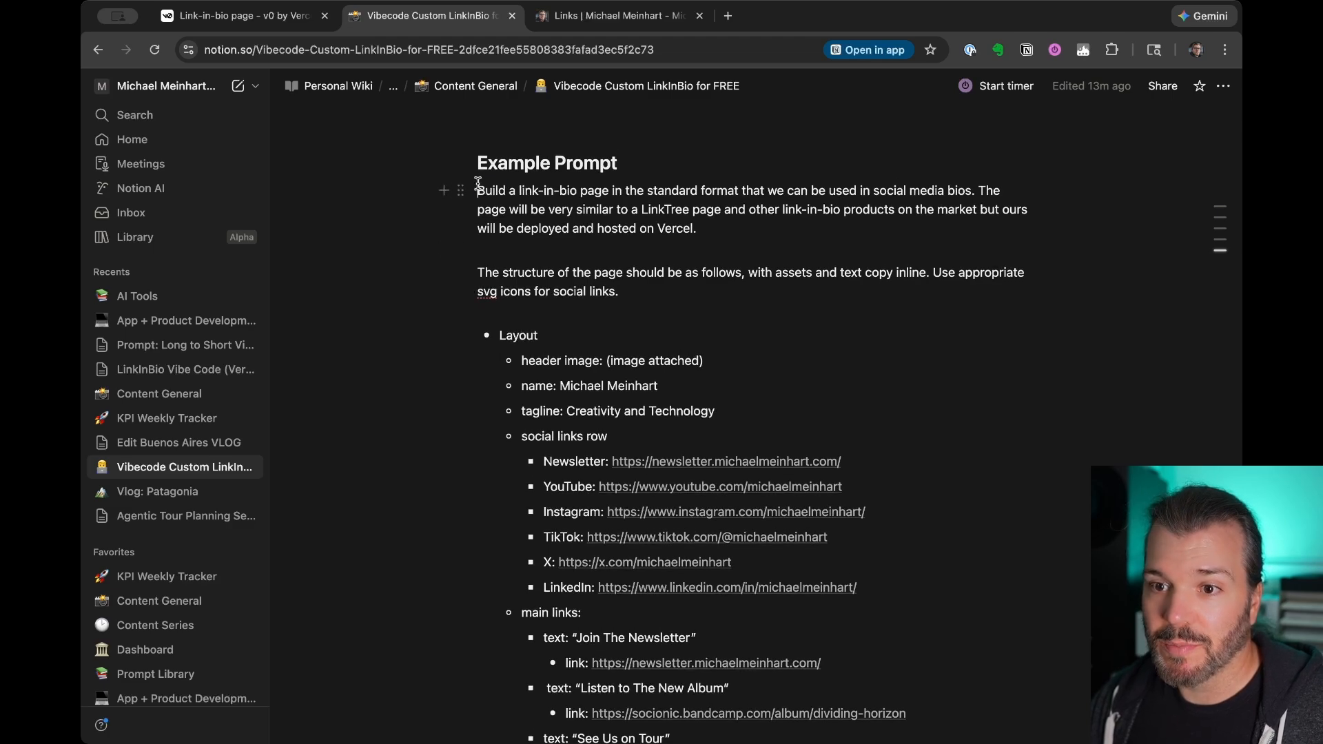
drag(479, 184, 671, 277)
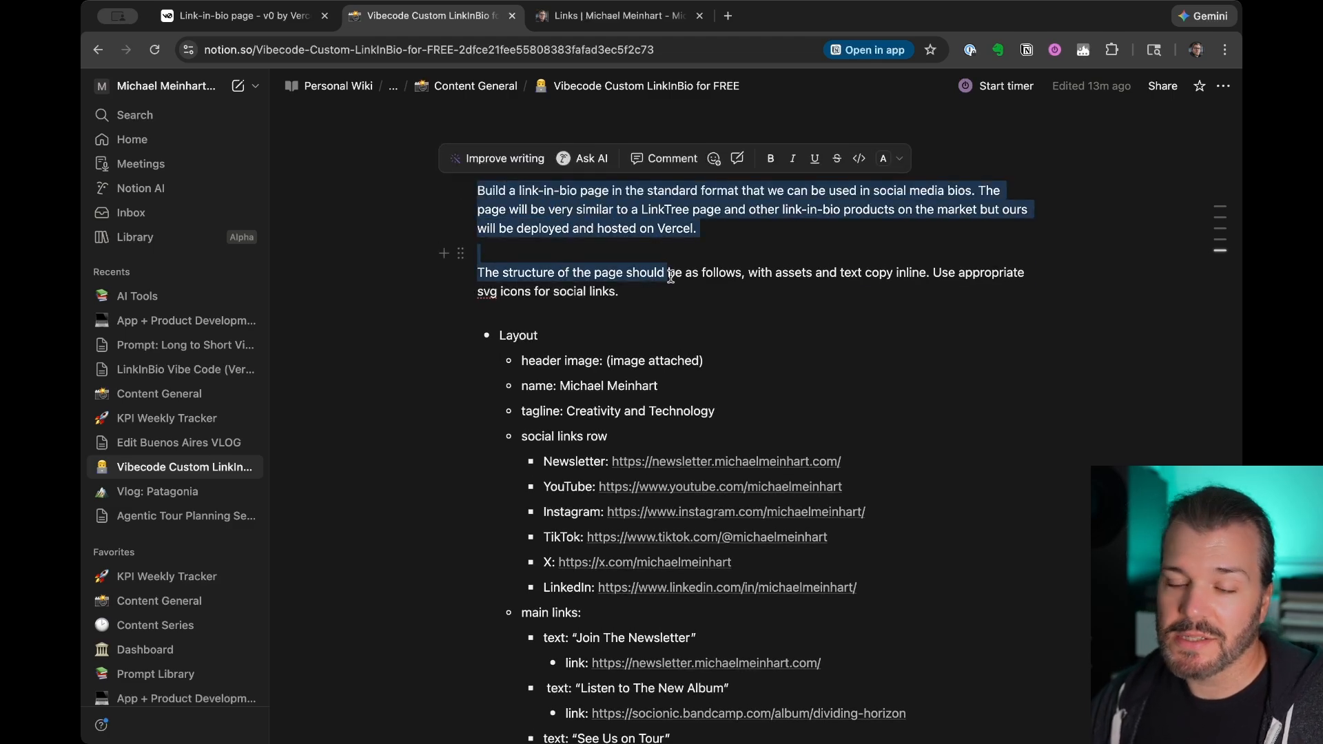
click(659, 282)
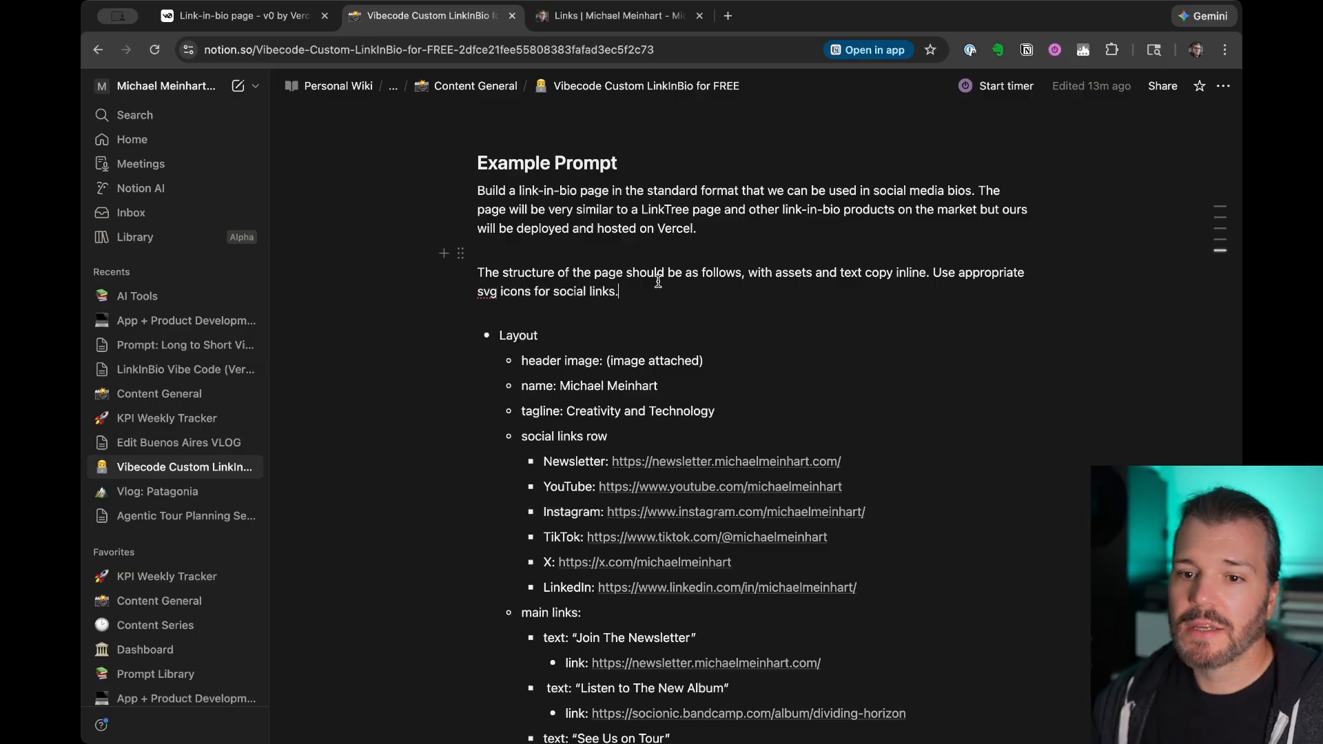
scroll(658, 282, down, 5)
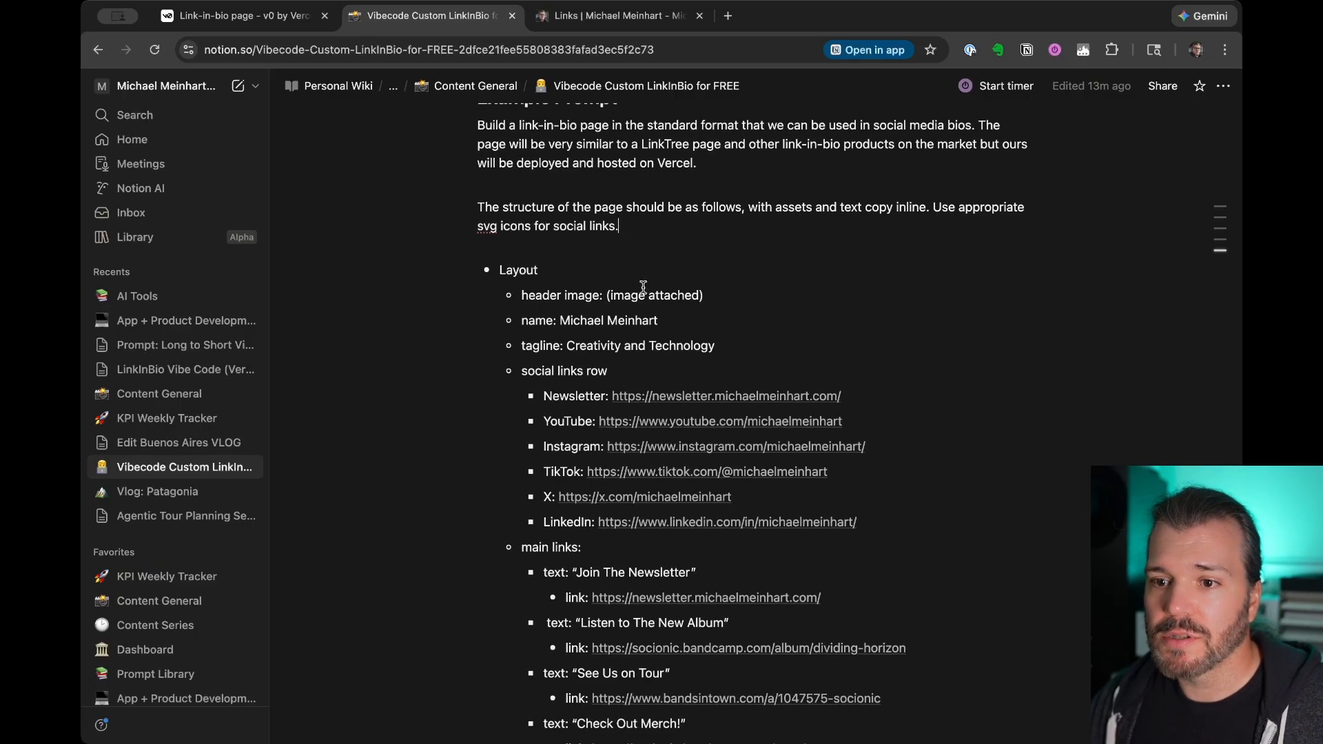
scroll(524, 369, down, 5)
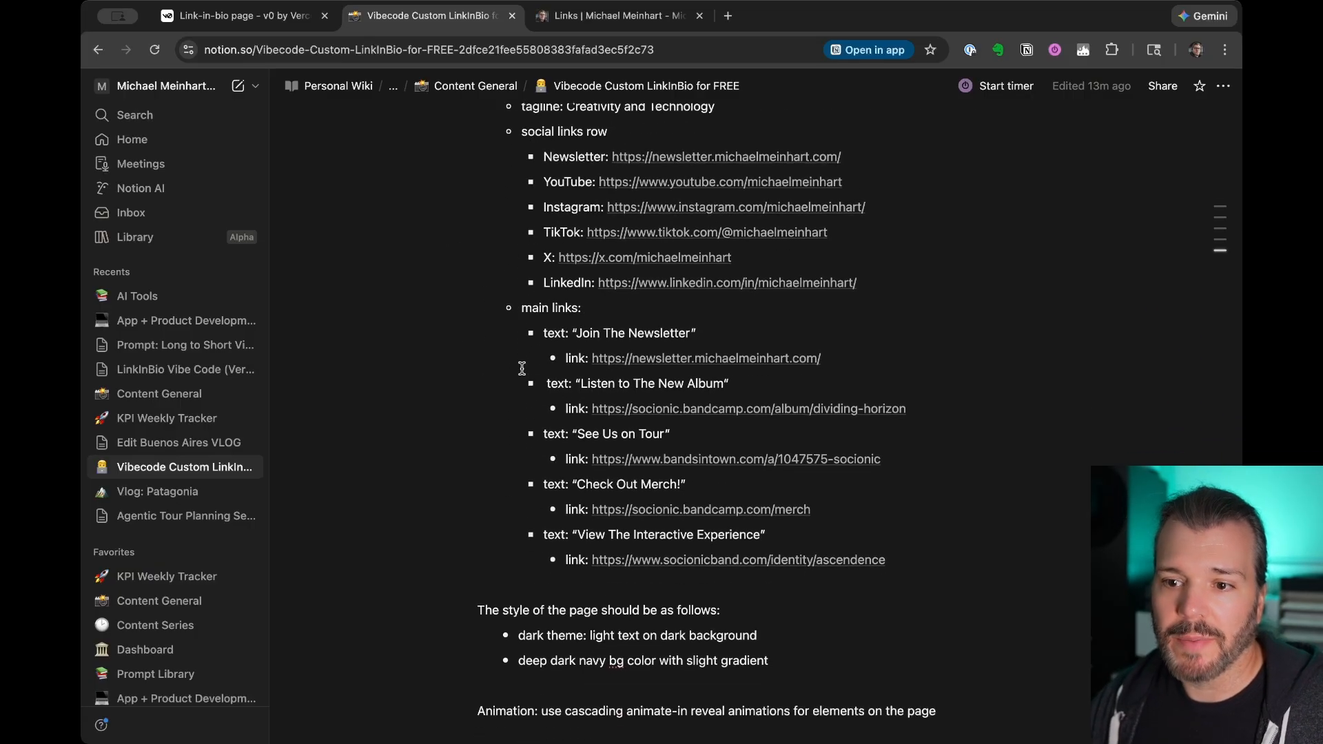
scroll(765, 605, up, 3)
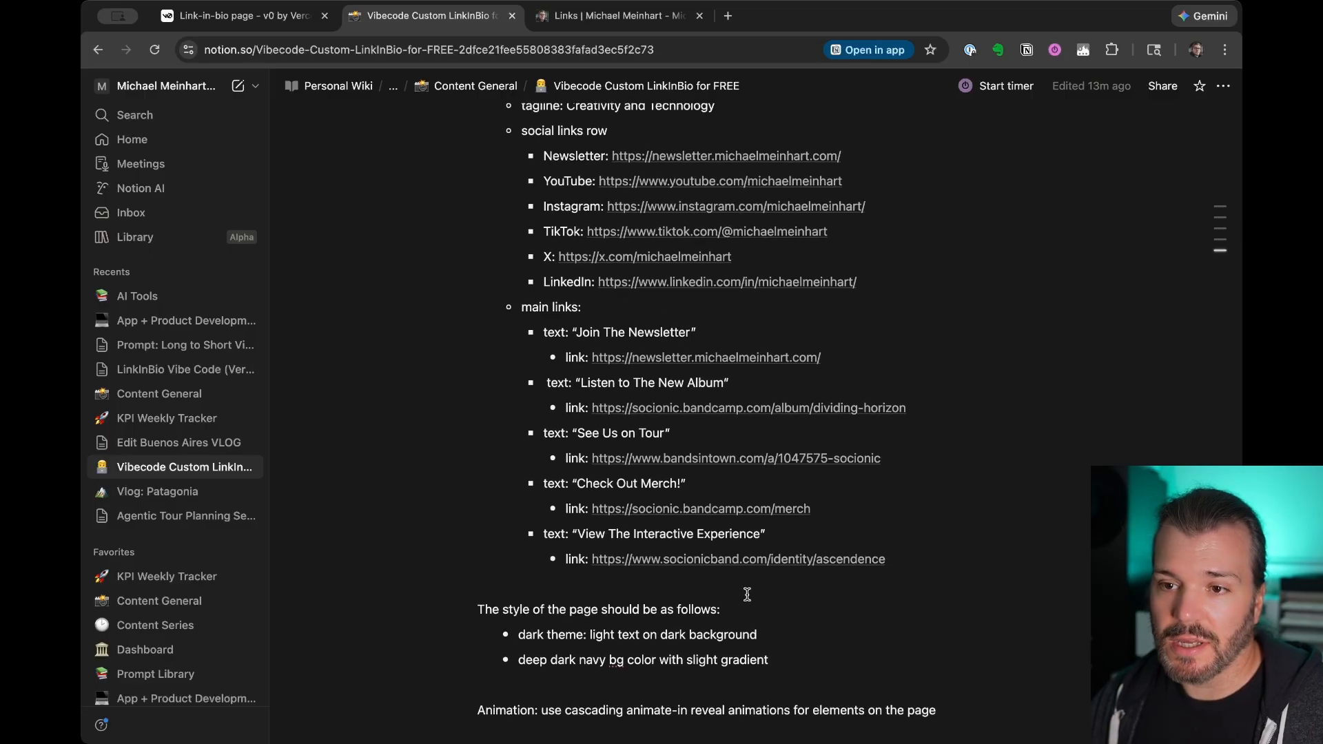
Switch to v0 and start a new chat
key(ctrl+shift+Tab)
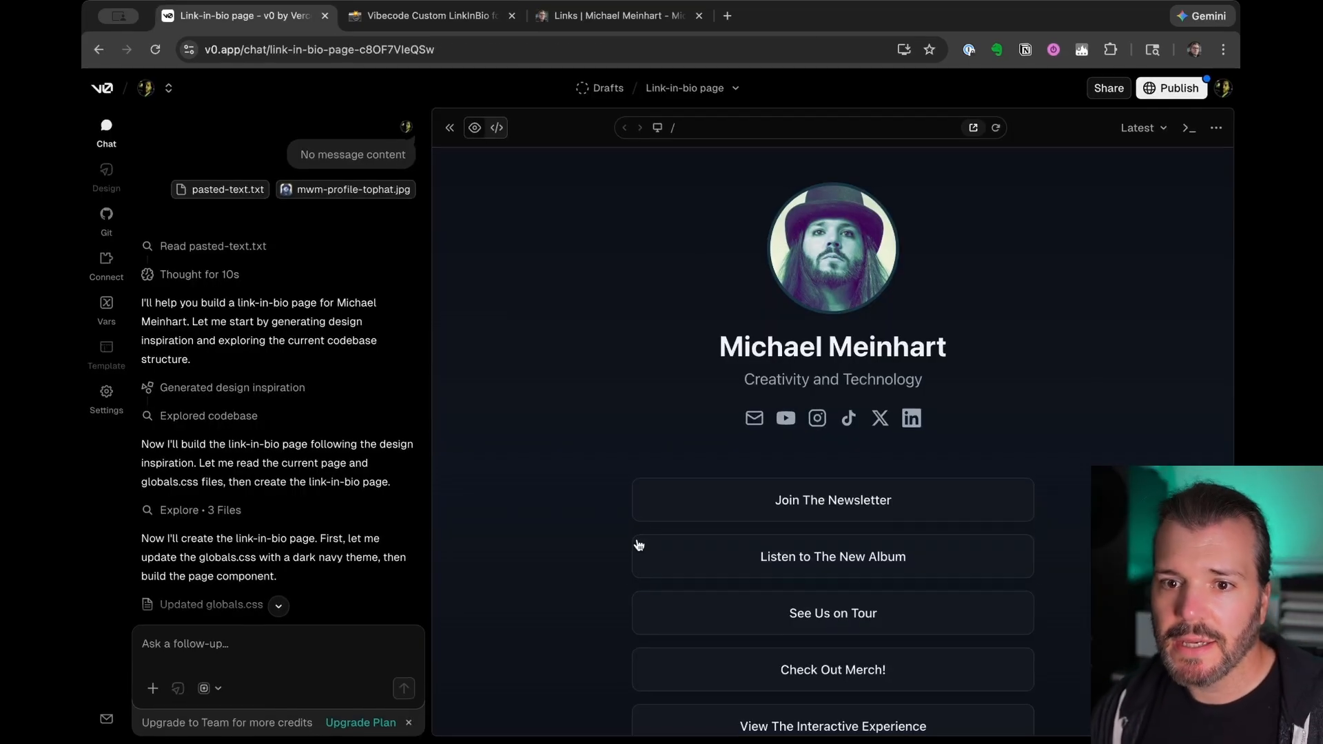
mouse_move(103, 89)
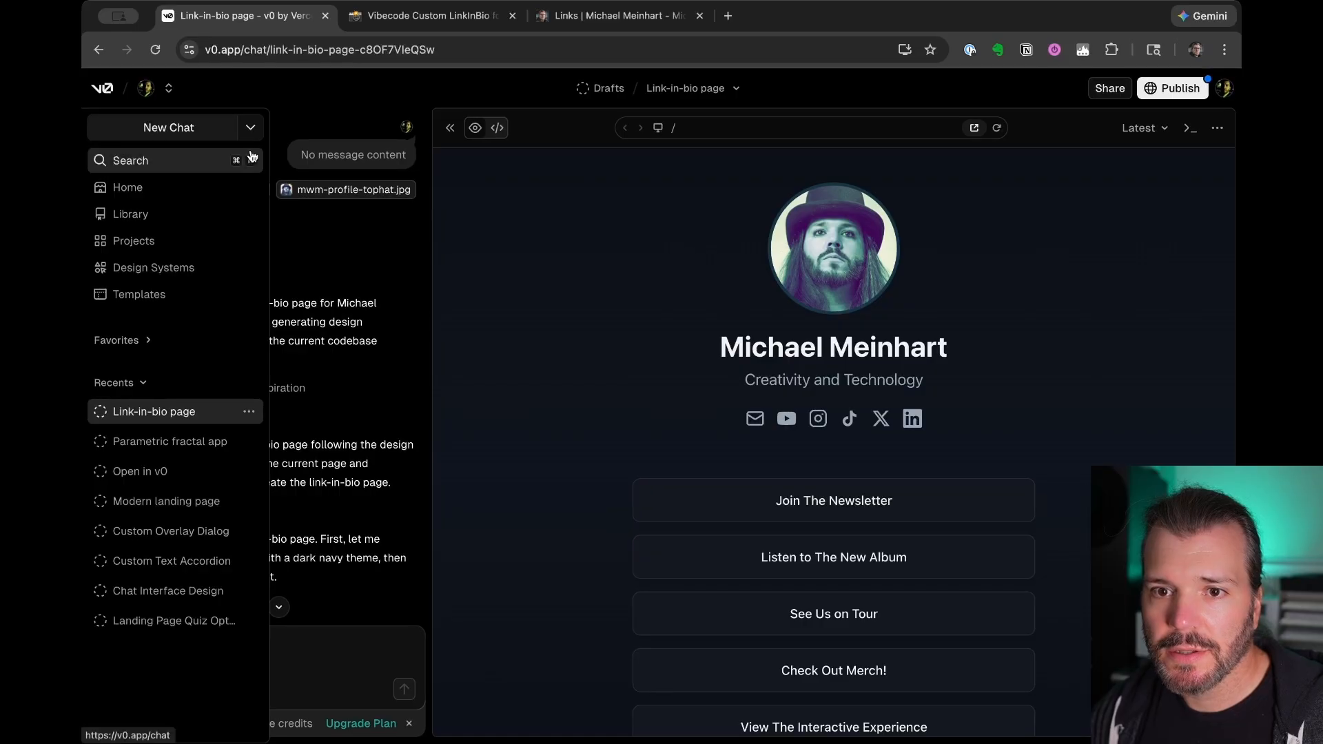
click(171, 127)
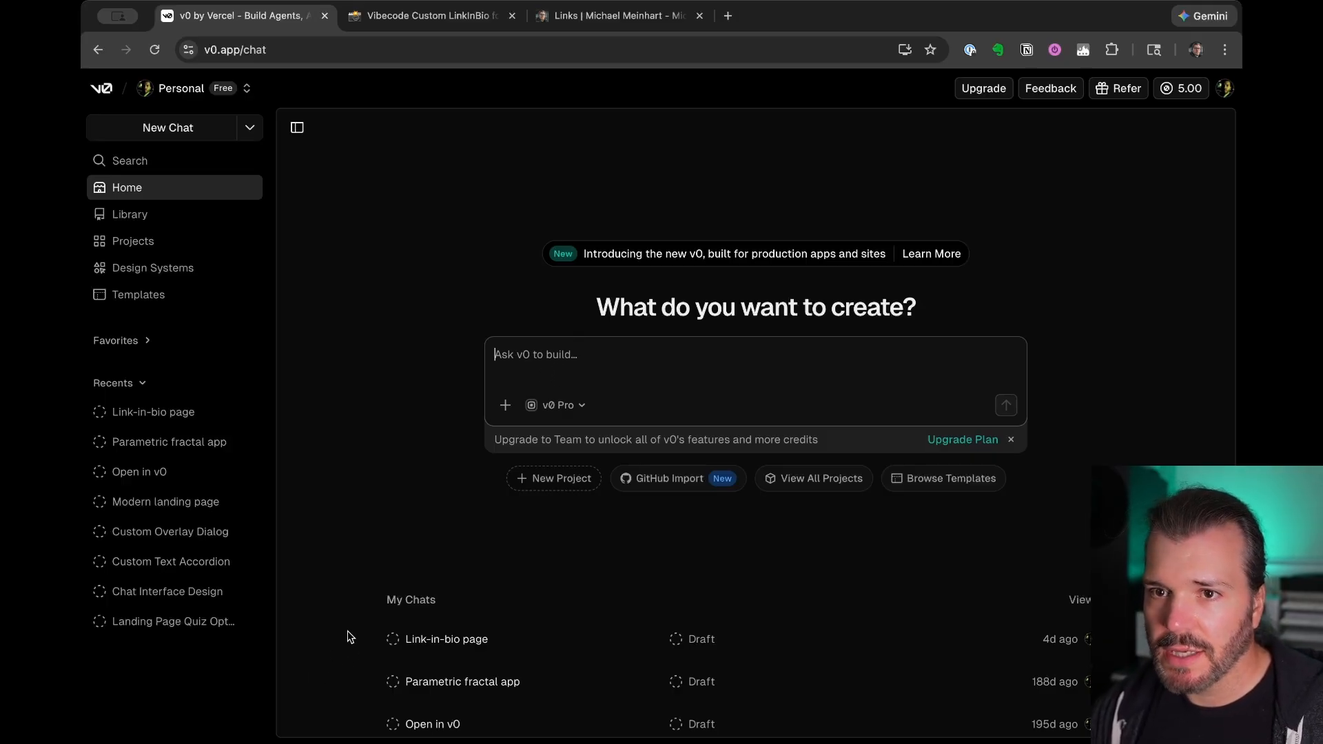
Copy the full Example Prompt text from Notion, from the introduction through the responsiveness paragraph, and paste it into the new v0 chat
key(ctrl+Tab)
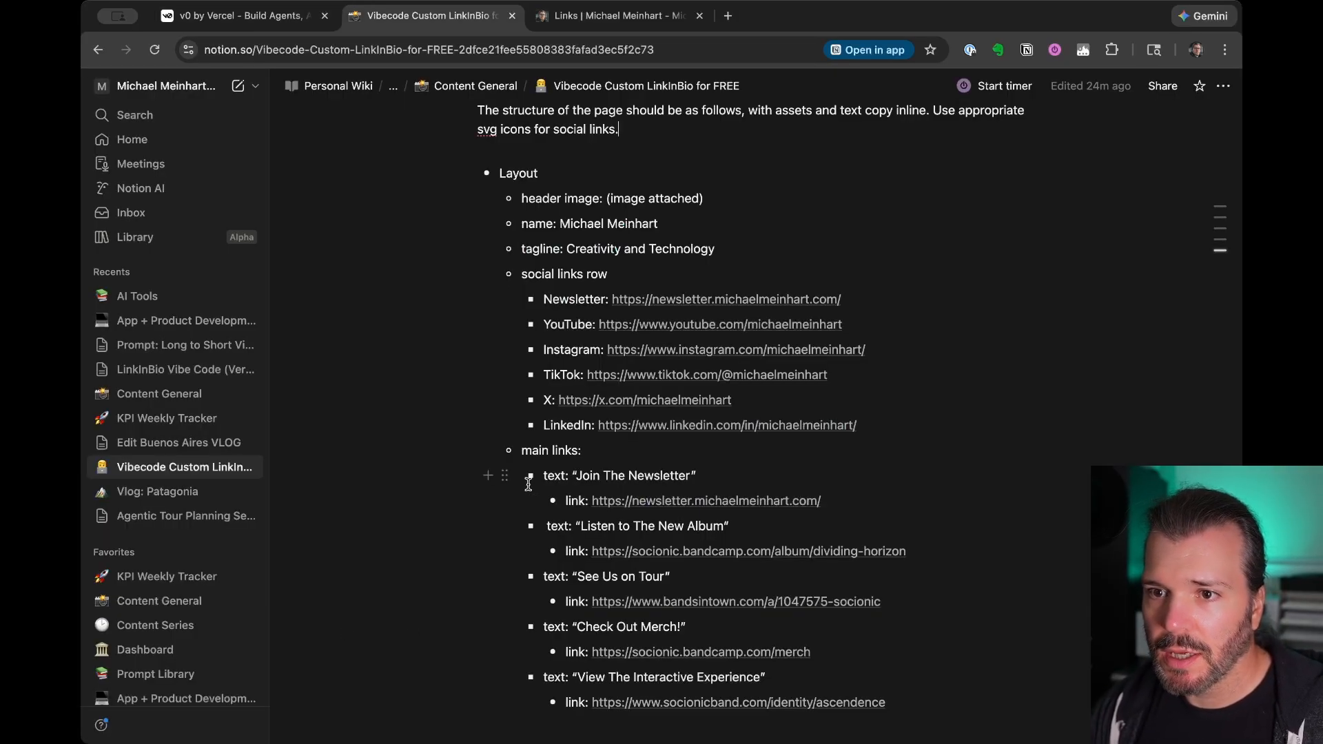
scroll(529, 485, up, 4)
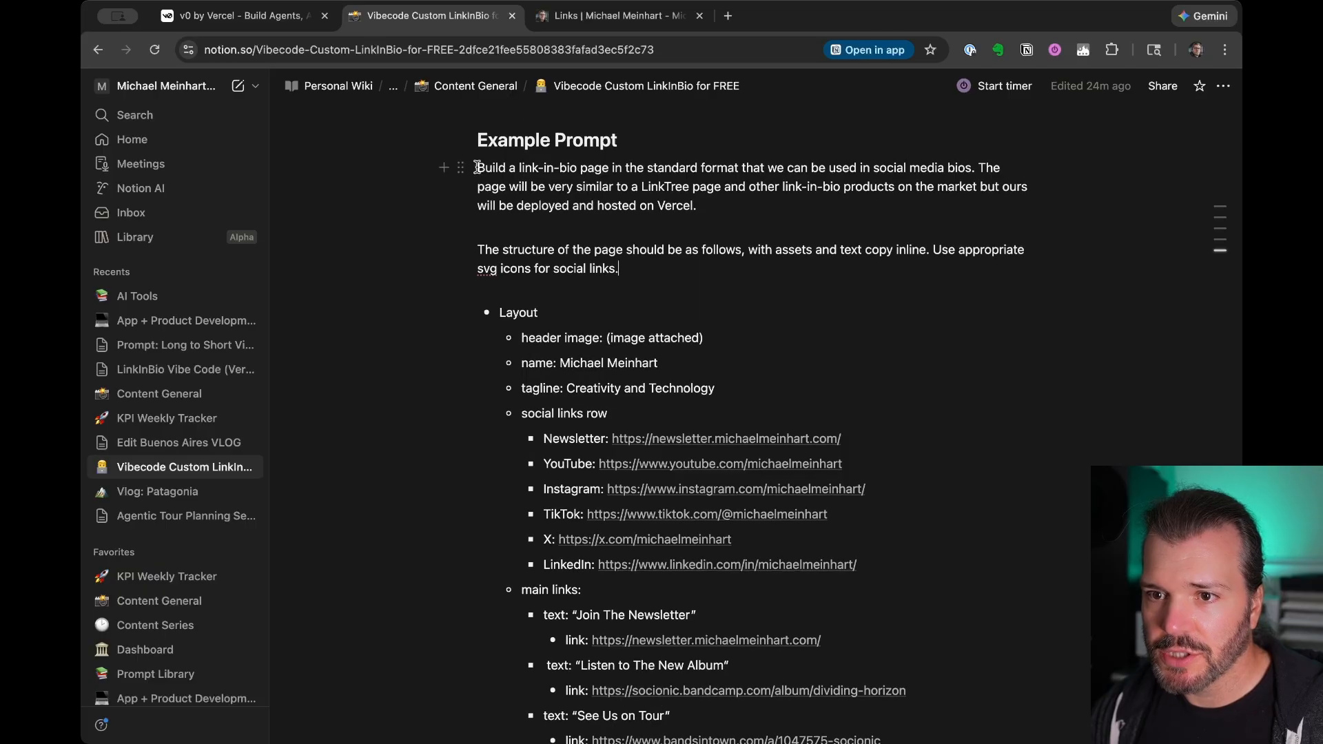
drag(477, 168, 618, 269)
scroll(828, 499, down, 8)
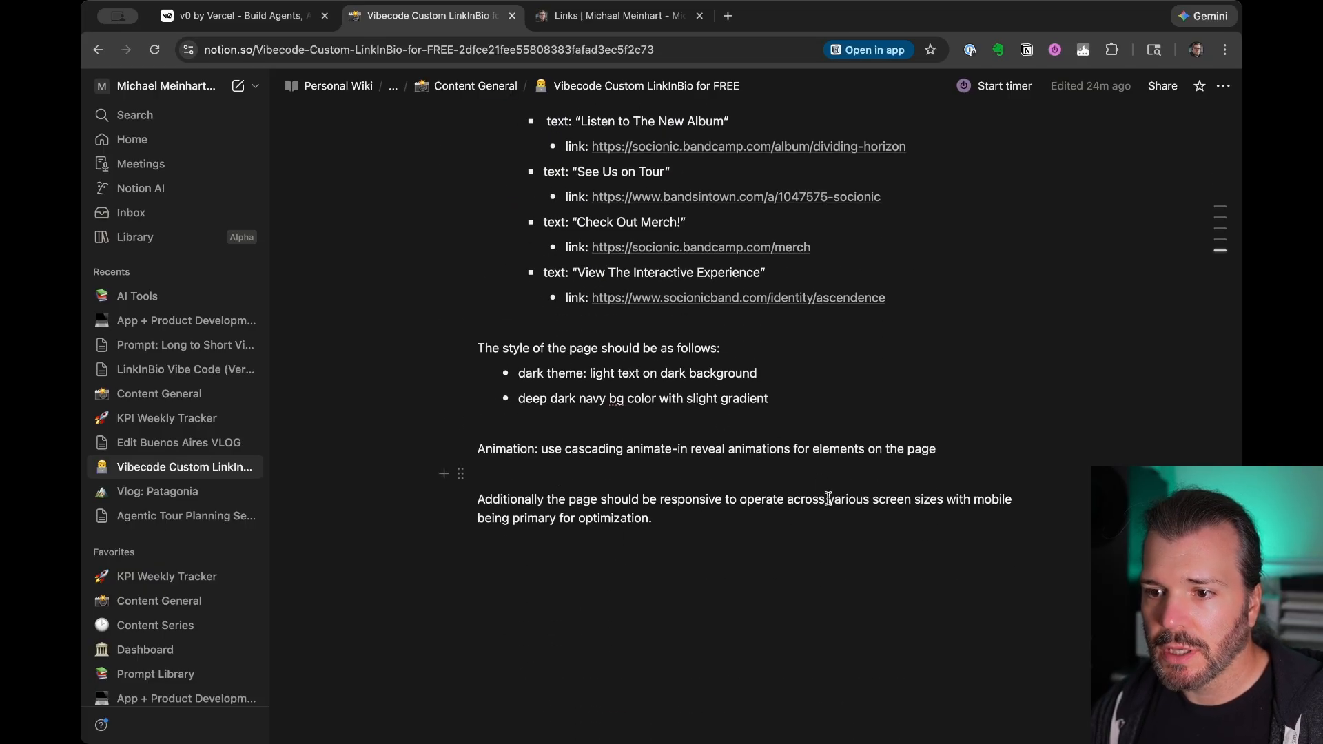
shift+click(688, 517)
scroll(689, 521, up, 3)
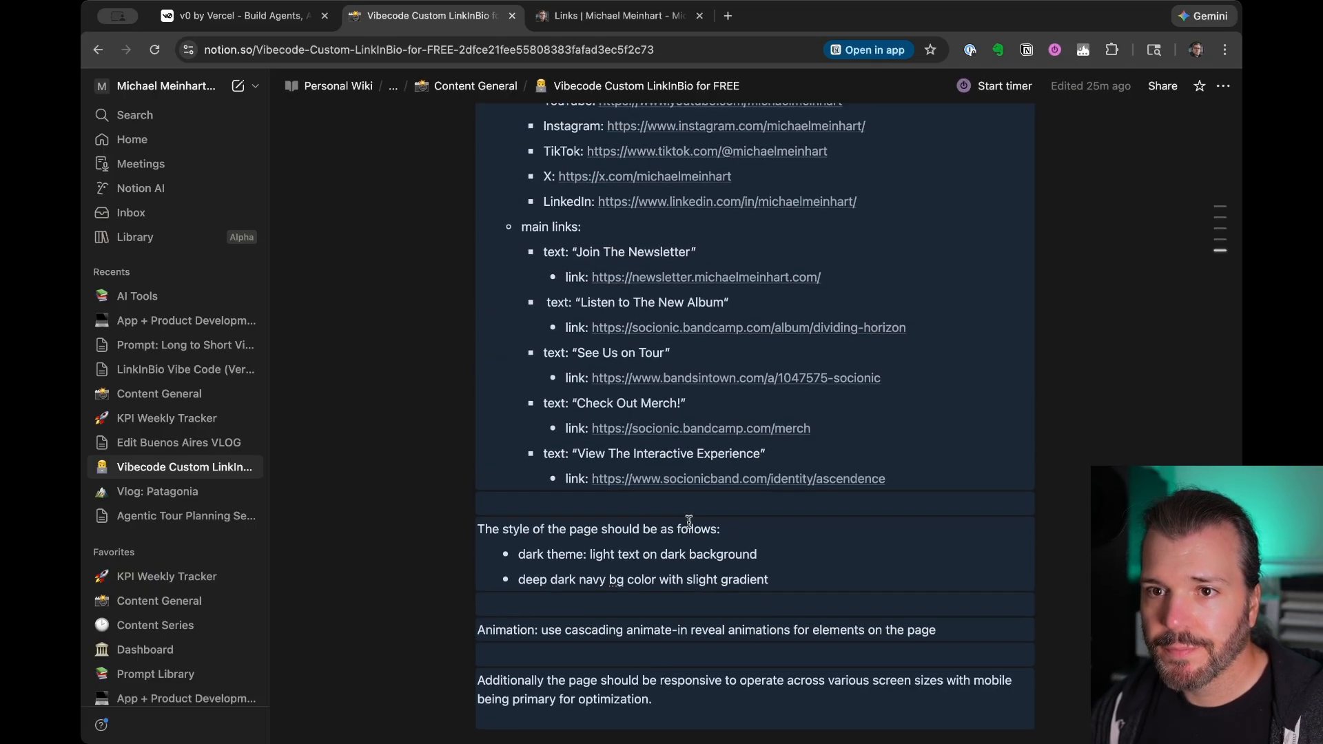
scroll(688, 522, up, 2)
key(super+1)
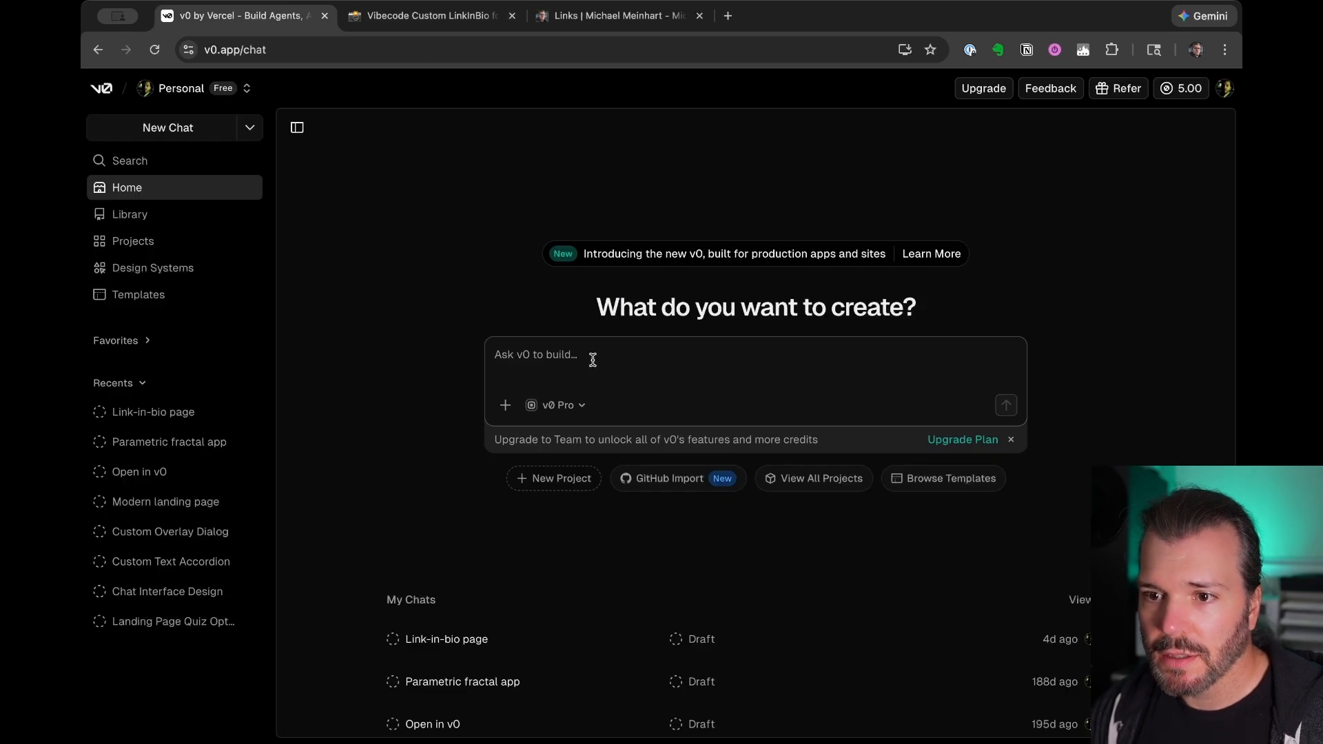
key(super+v)
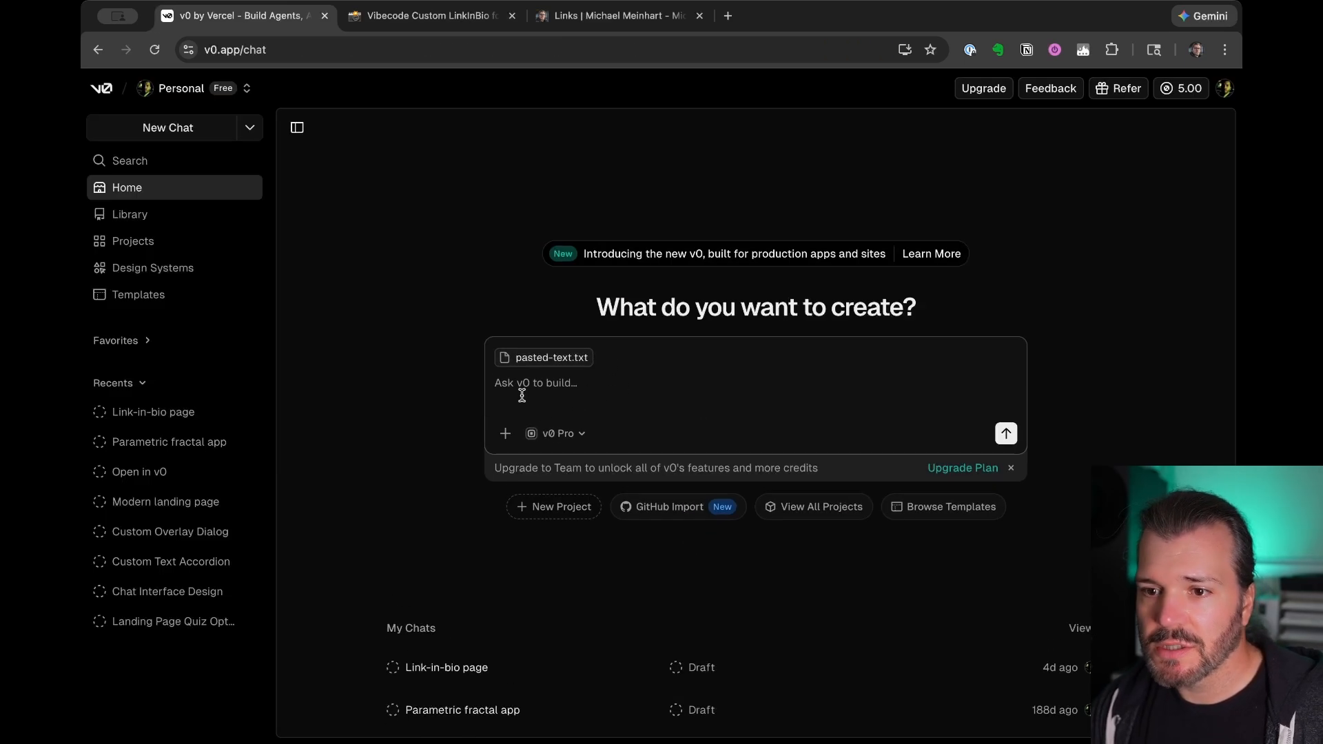
Attach the header image mwm-profile-tophat.jpg to the prompt and view the other attachment options
click(507, 435)
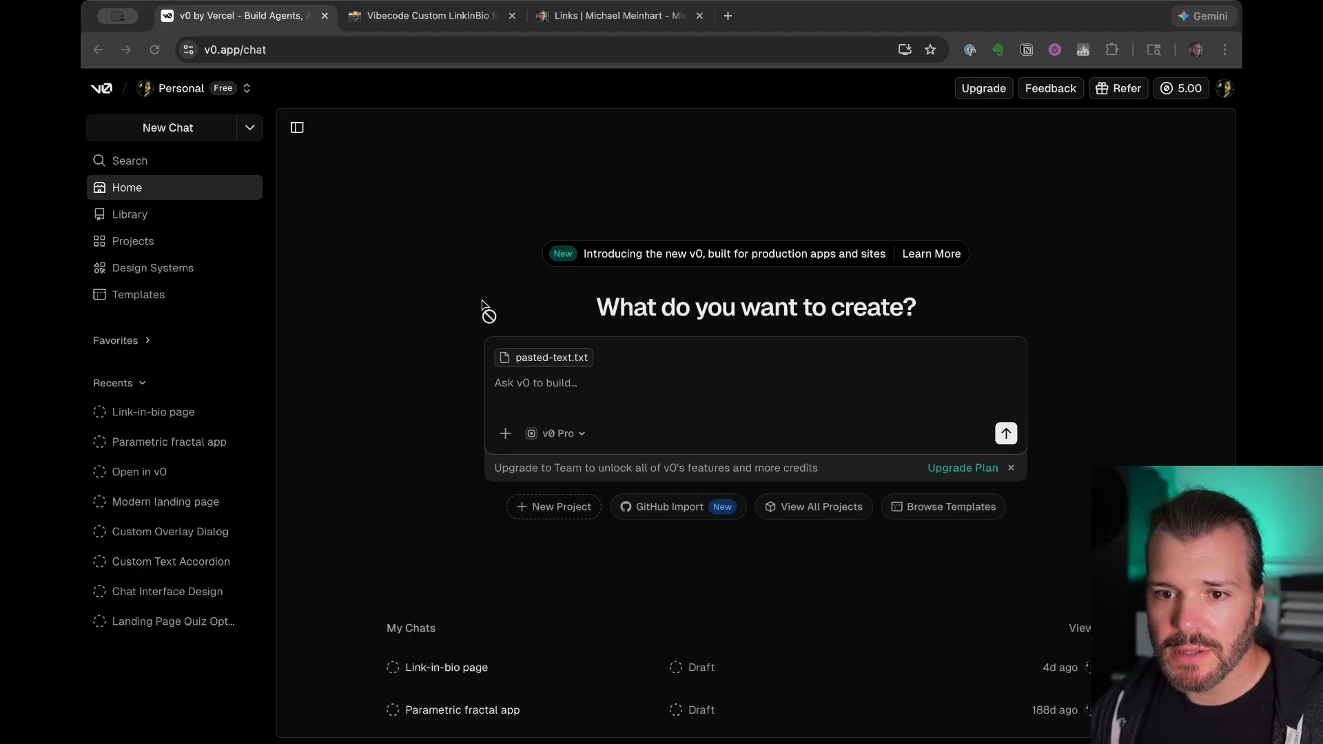
drag(485, 306, 568, 372)
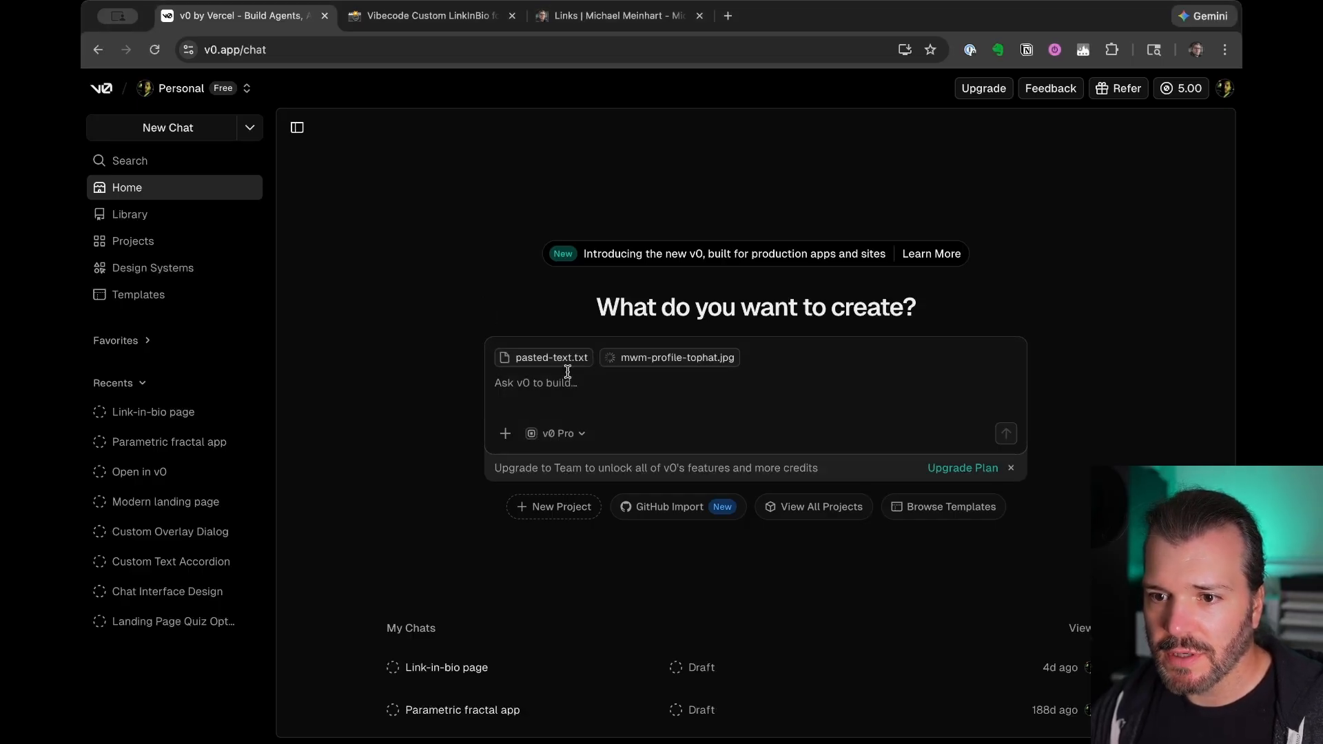
click(507, 434)
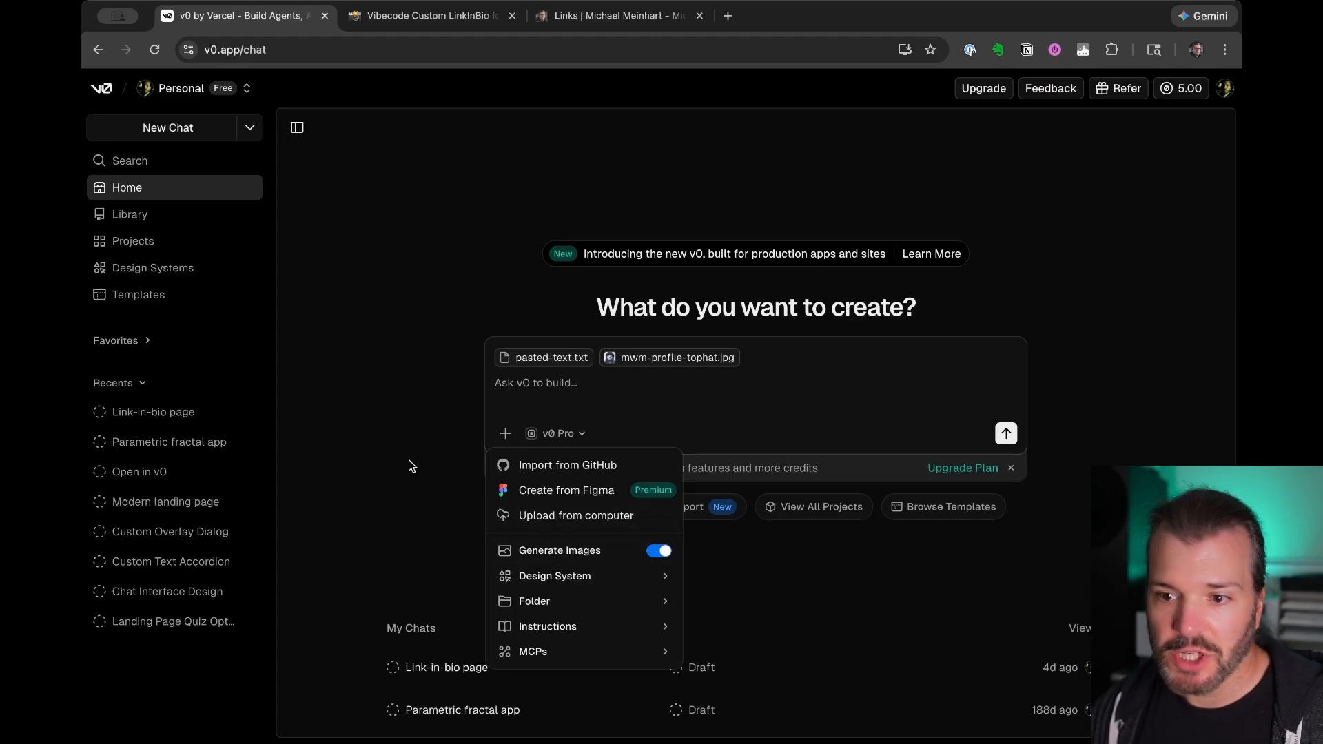
click(422, 337)
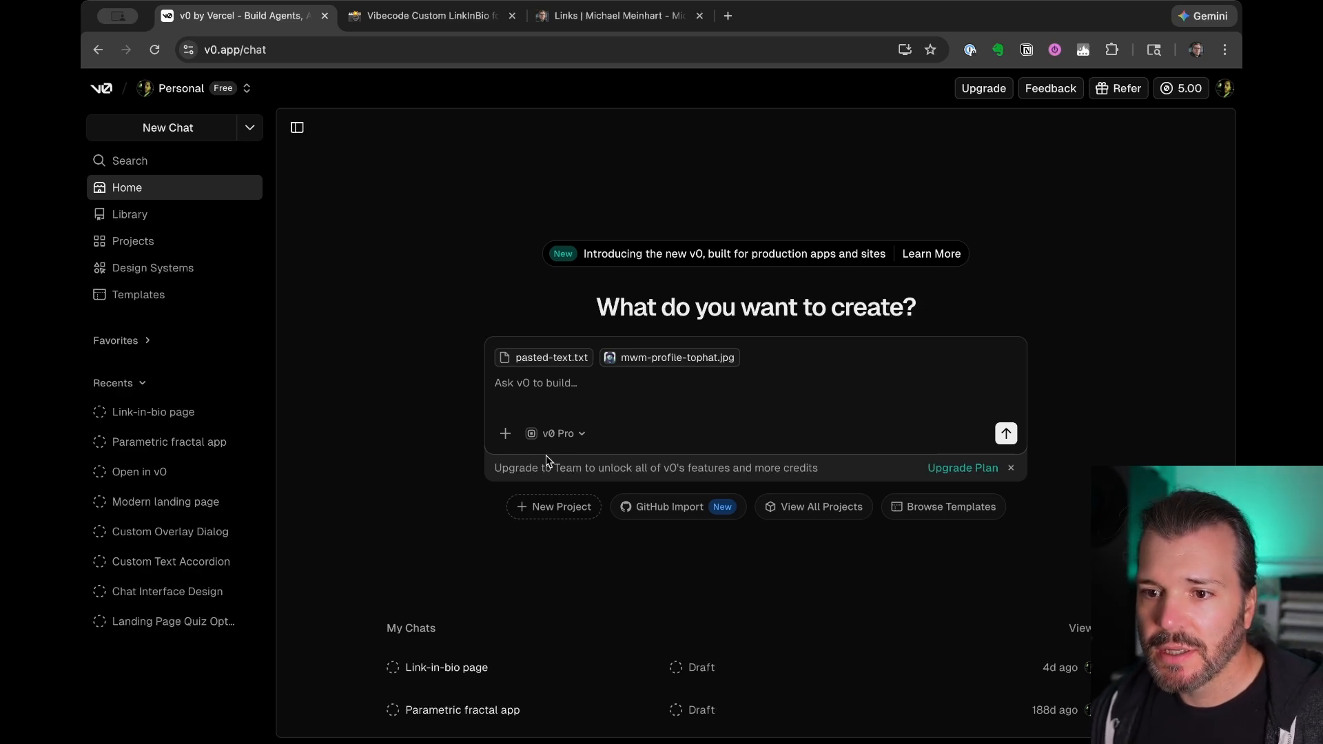
Check the model choices, keep v0 Pro, and submit the prompt with its attachments to generate the page
click(562, 435)
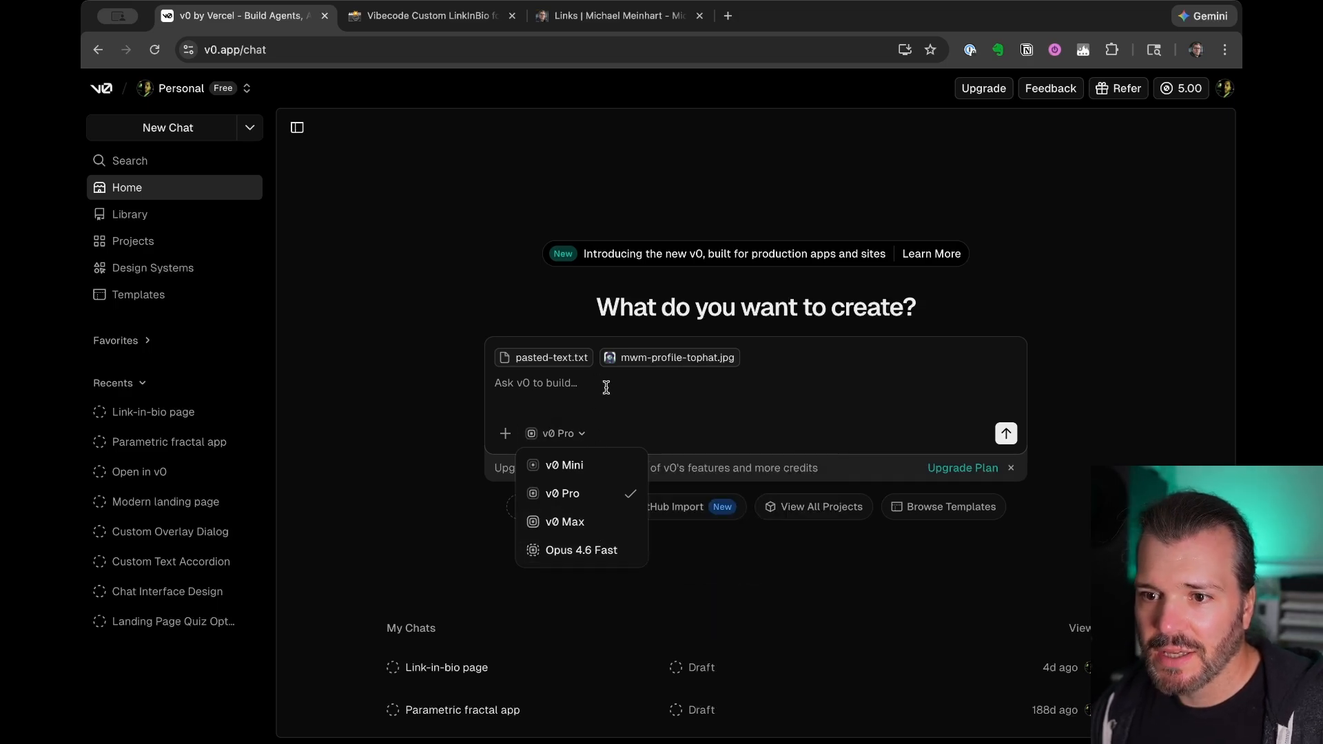
click(682, 390)
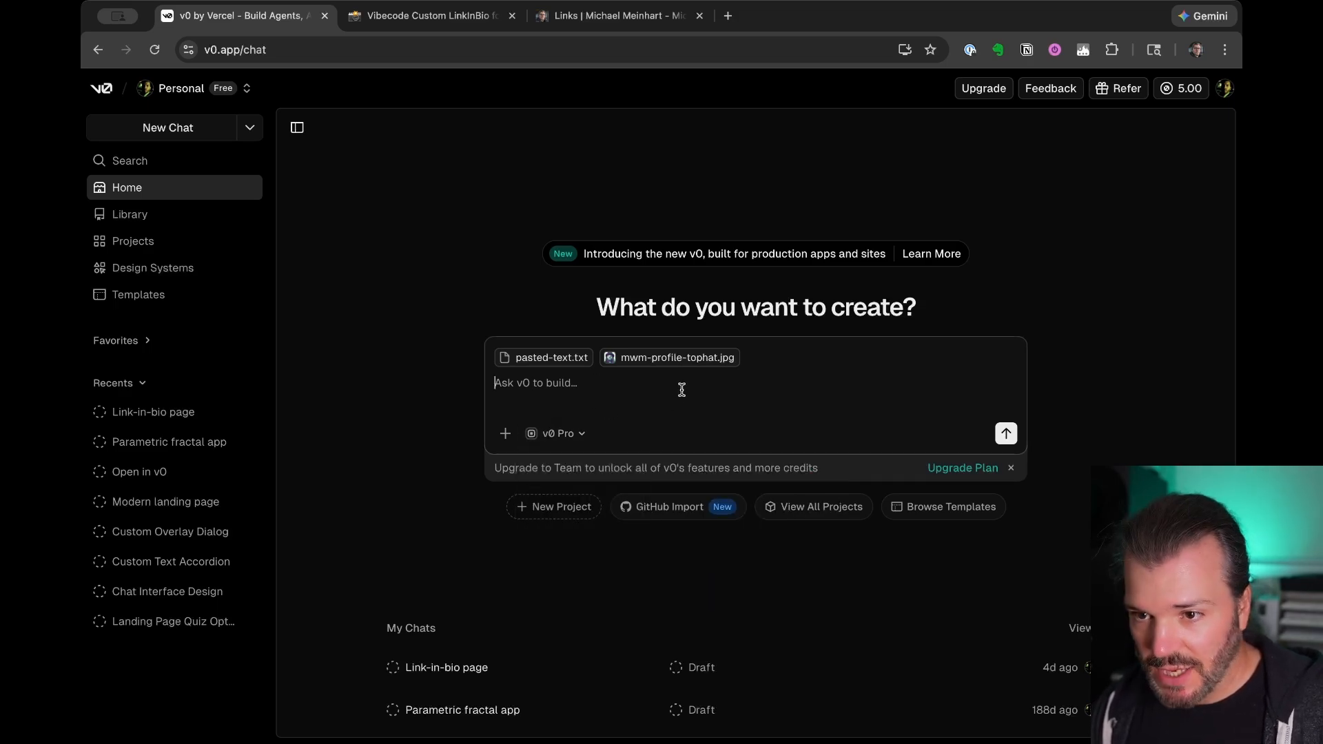
click(1007, 435)
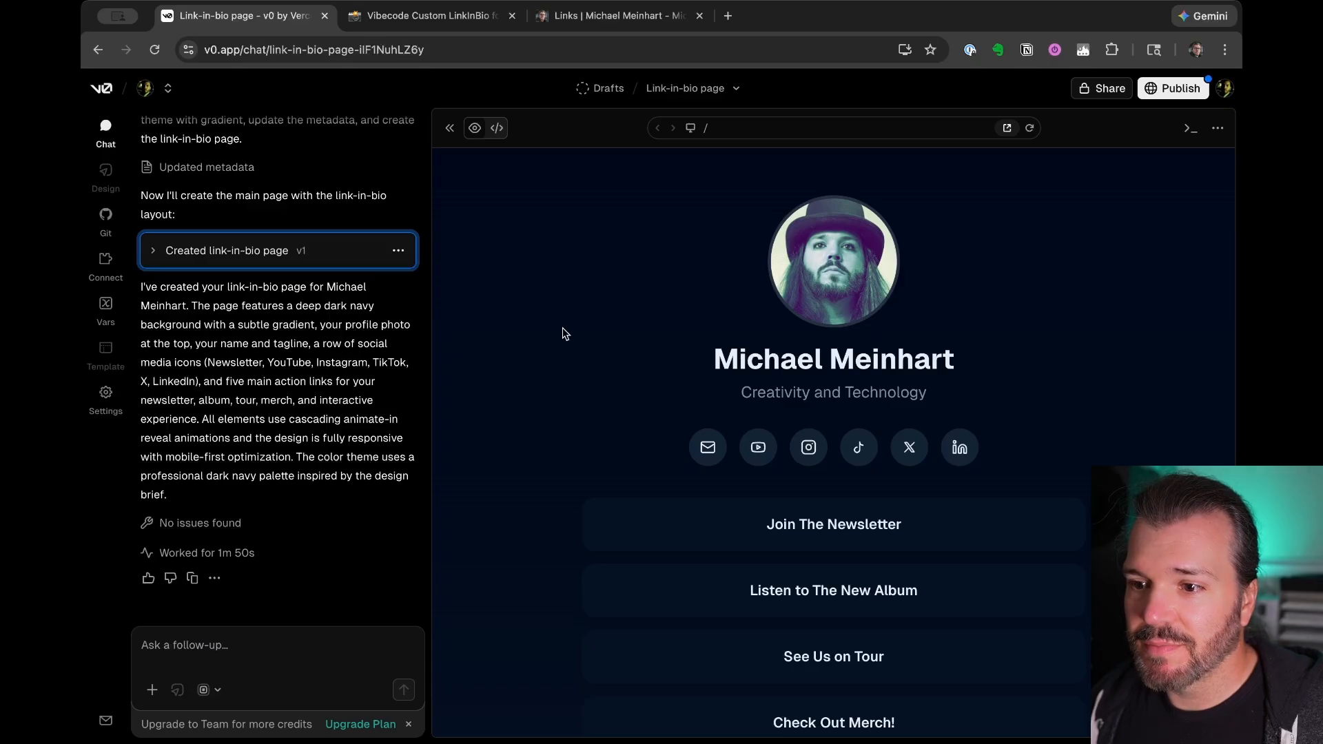
Examine the newly generated link-in-bio page preview from the header image down to the last main link
scroll(563, 334, down, 3)
scroll(558, 331, up, 1)
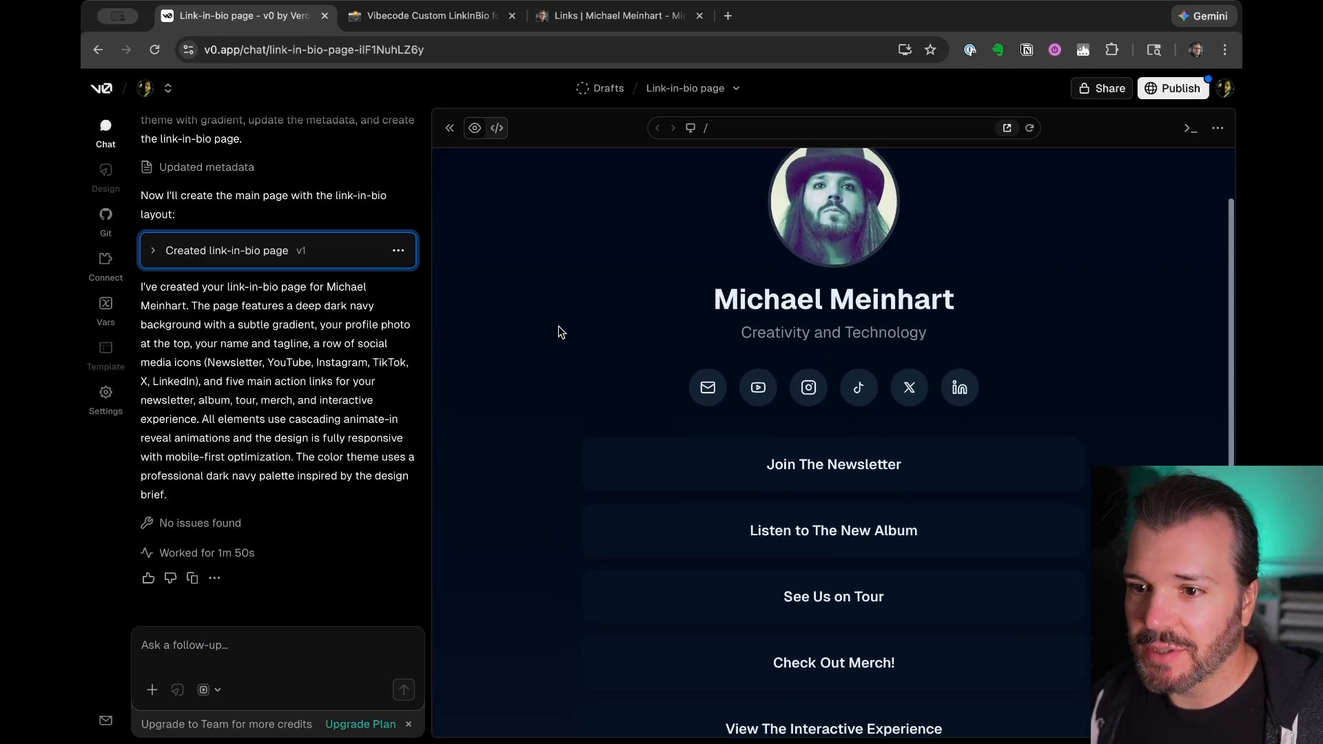
scroll(558, 332, up, 1)
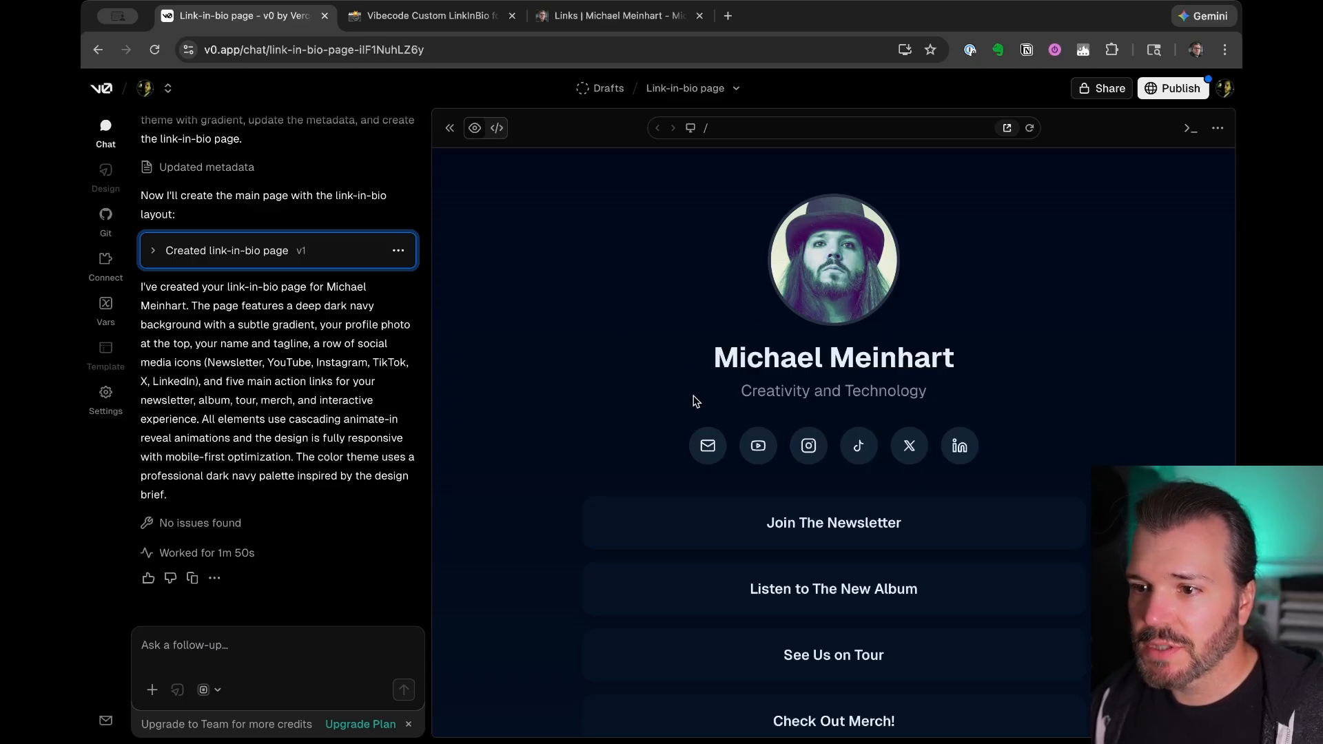
scroll(916, 440, down, 2)
scroll(916, 440, down, 2)
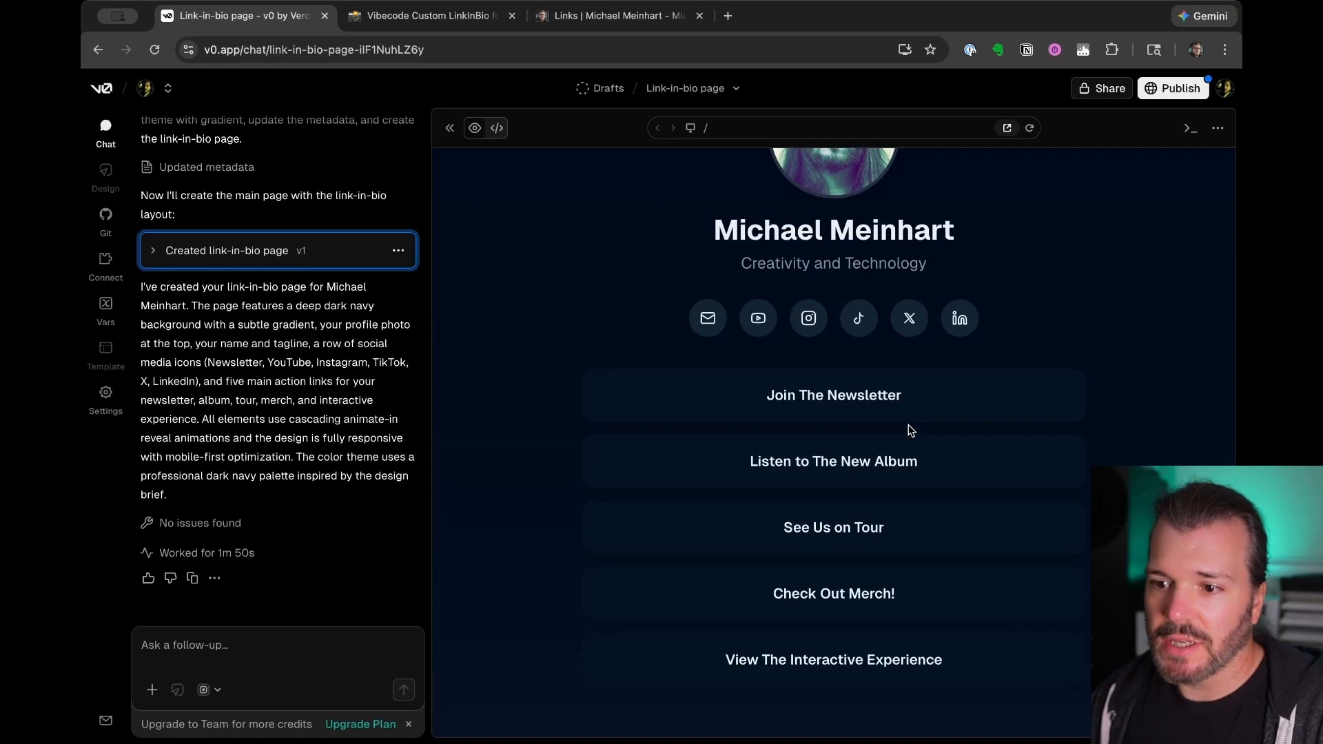
scroll(559, 367, up, 3)
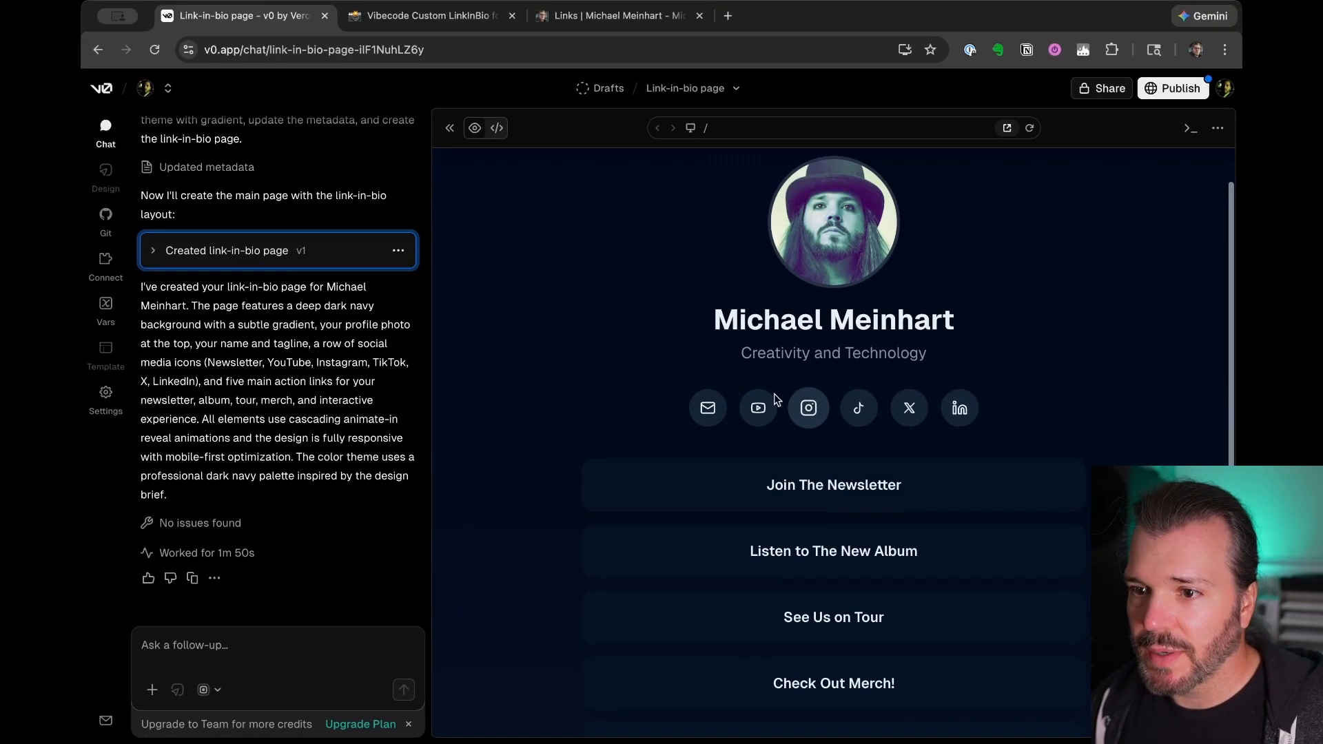
Test the preview's social icons, including YouTube and TikTok, and the View The Interactive Experience link, closing each opened page
click(759, 412)
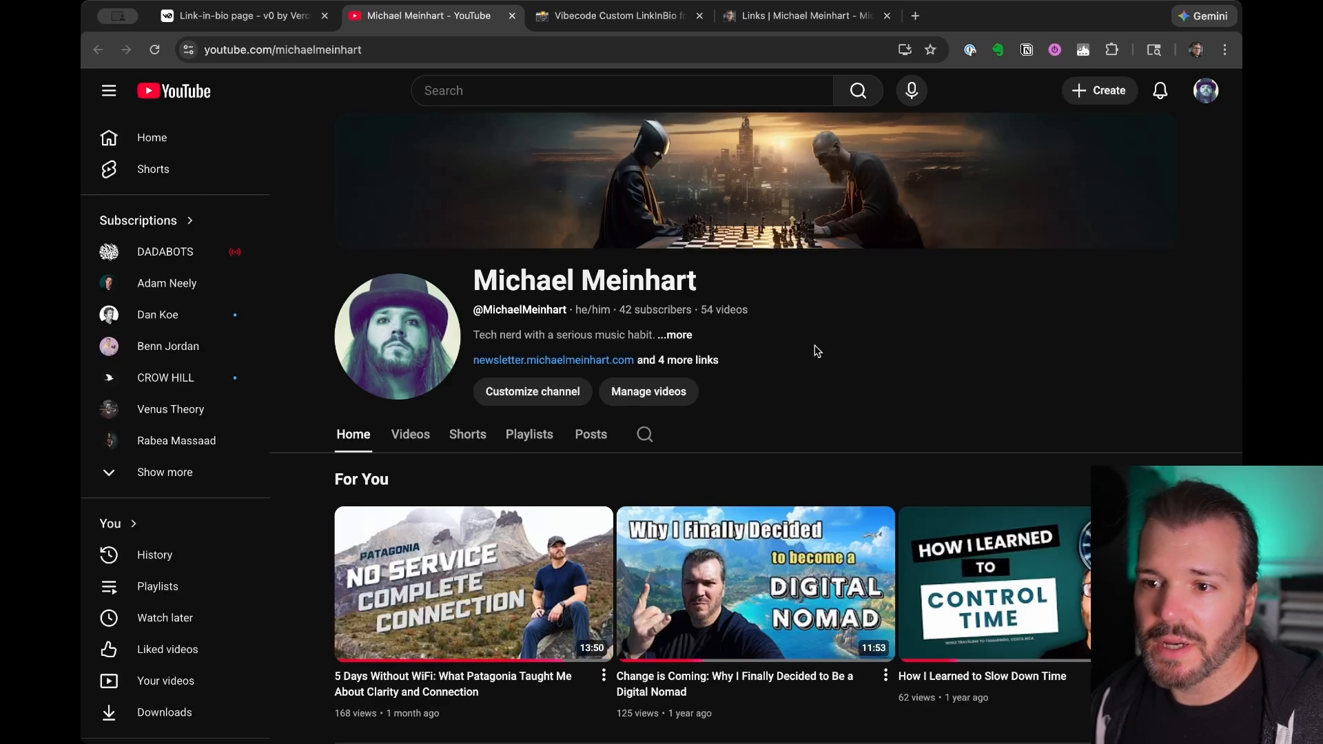
key(super+w)
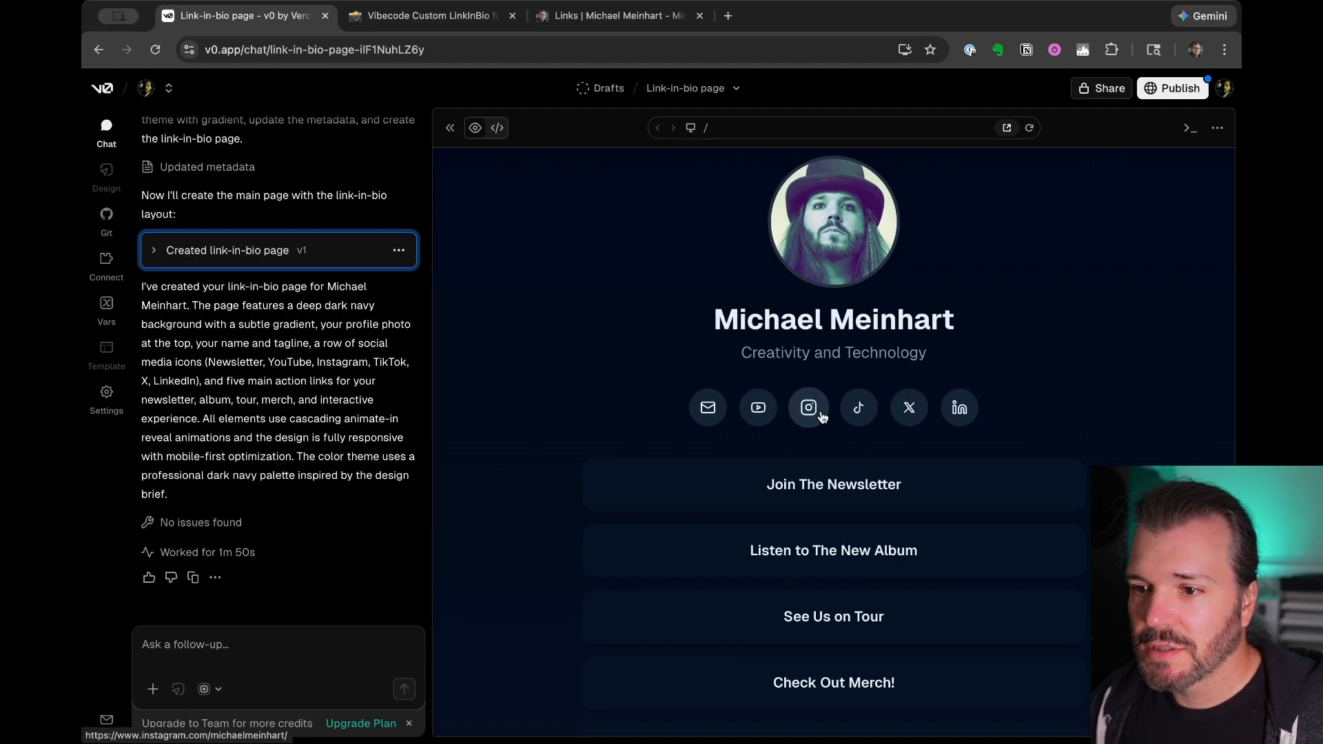
click(821, 414)
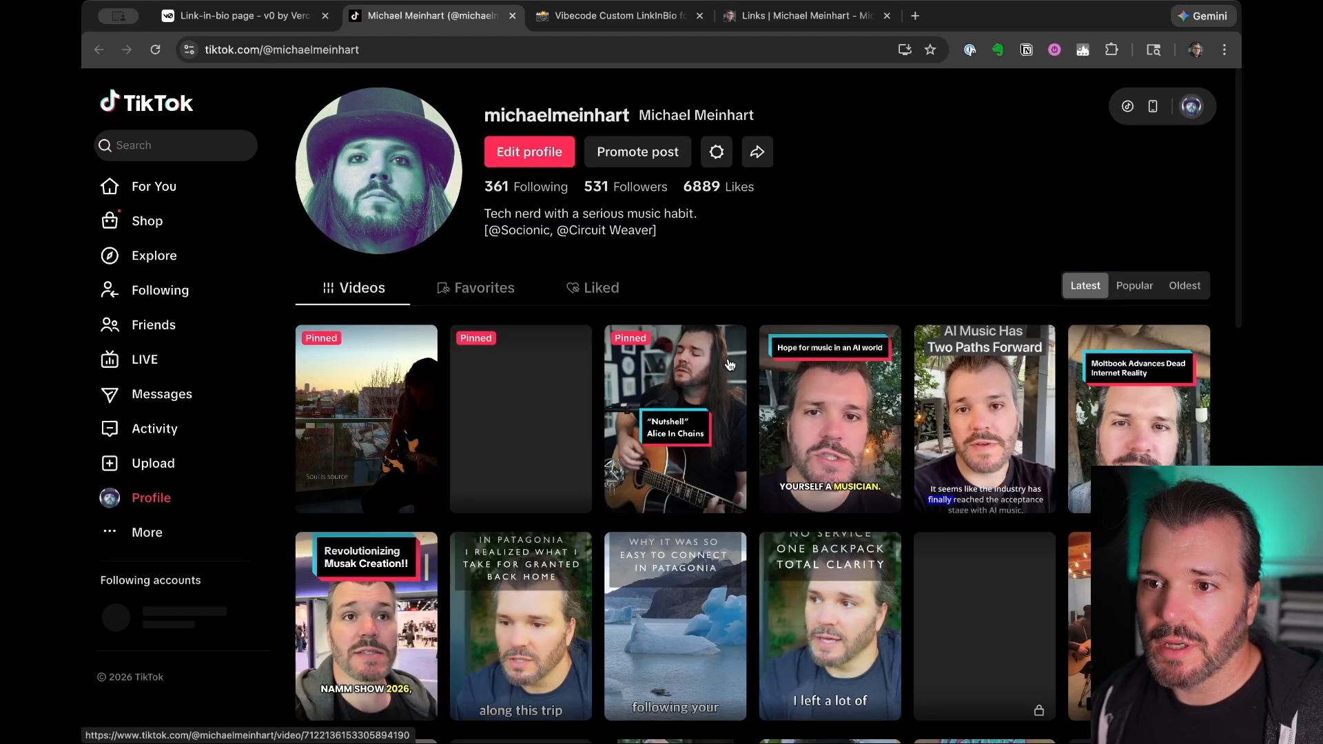
key(super+w)
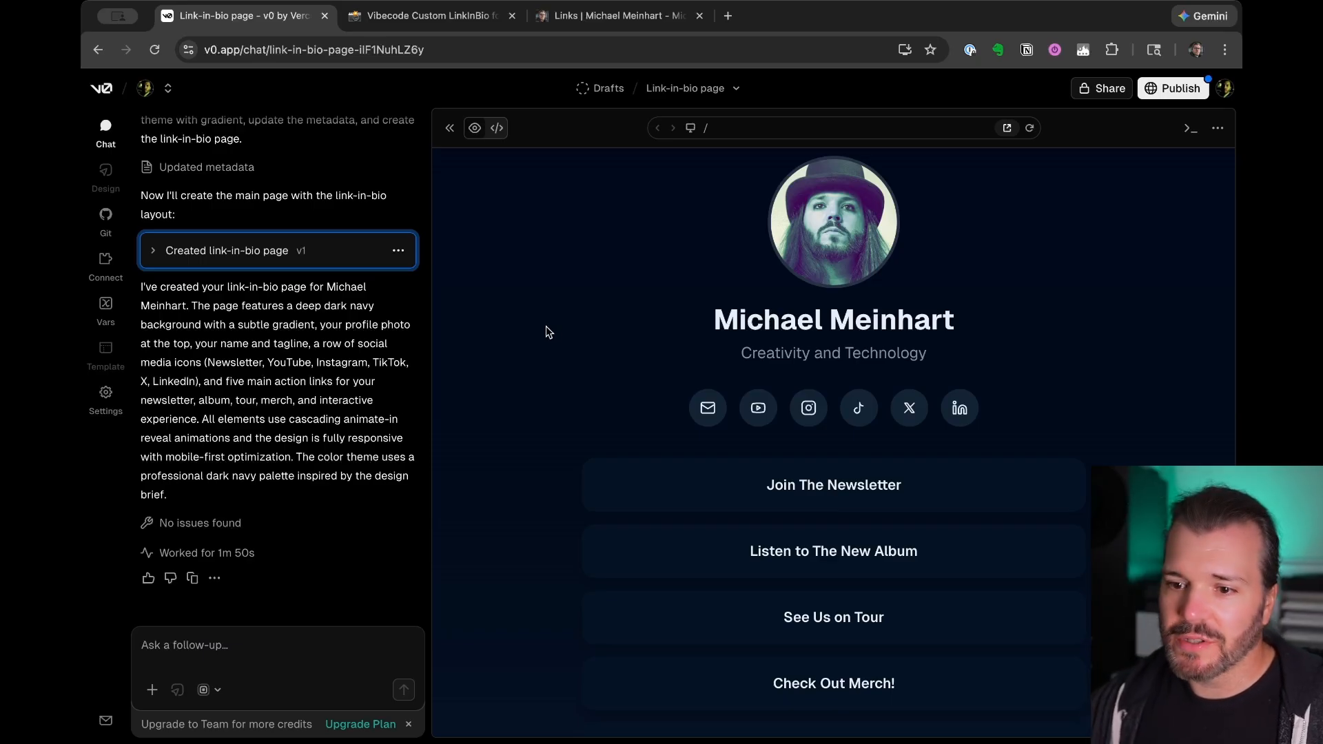
scroll(552, 348, down, 2)
click(779, 657)
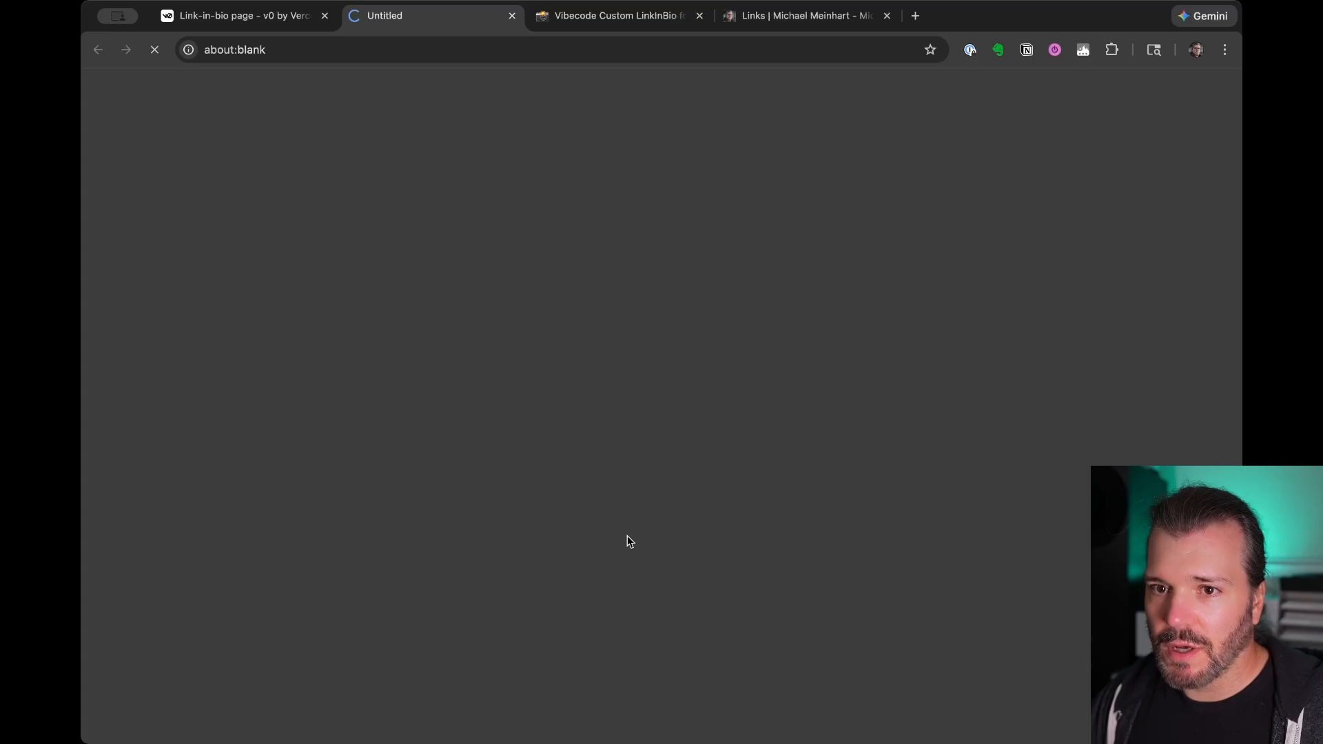
key(super+w)
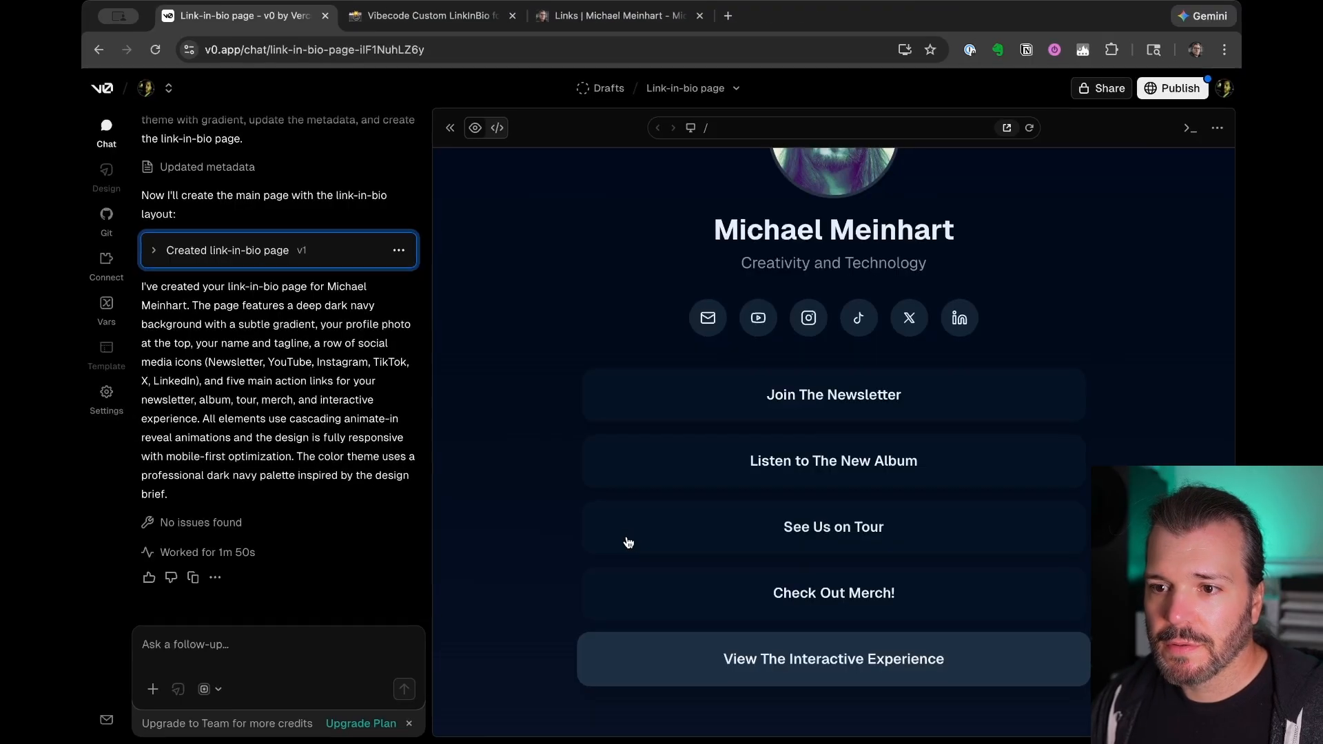
Publish version 1 of the link-in-bio page to production with Public visibility
scroll(894, 339, up, 2)
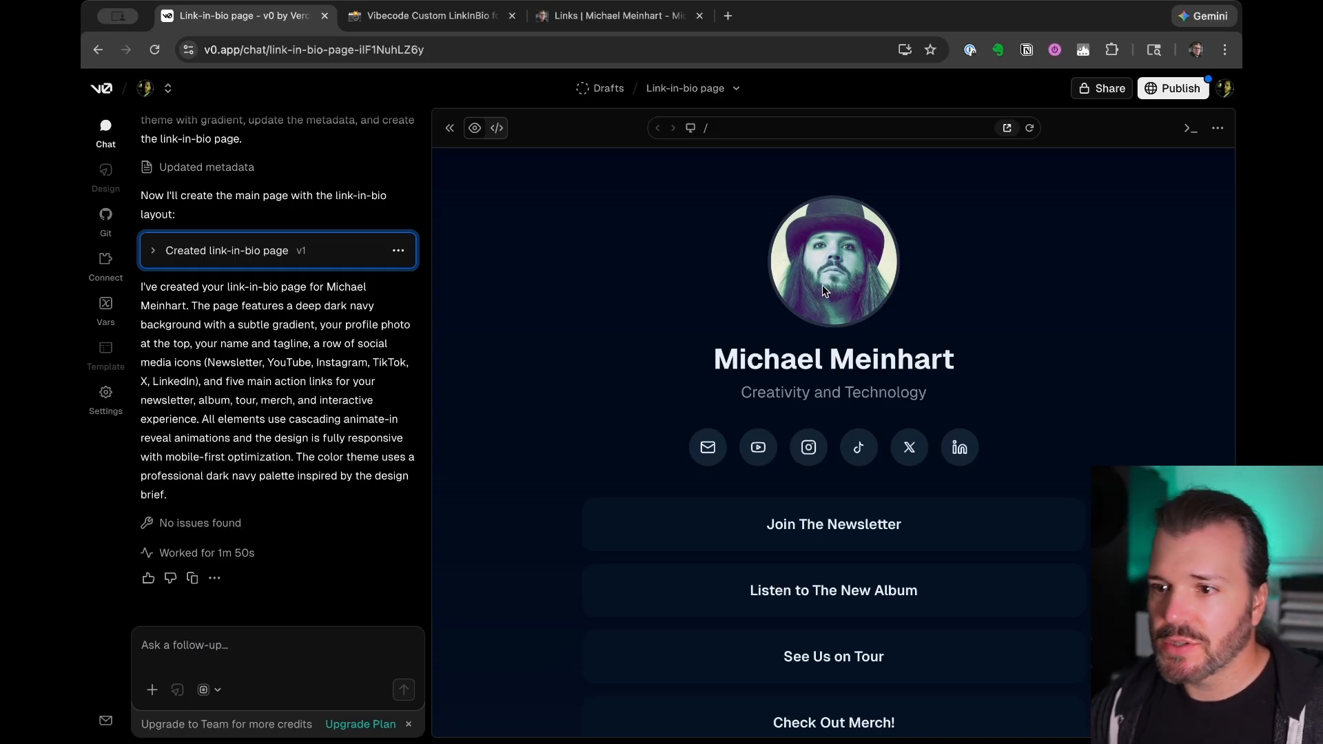
click(1174, 97)
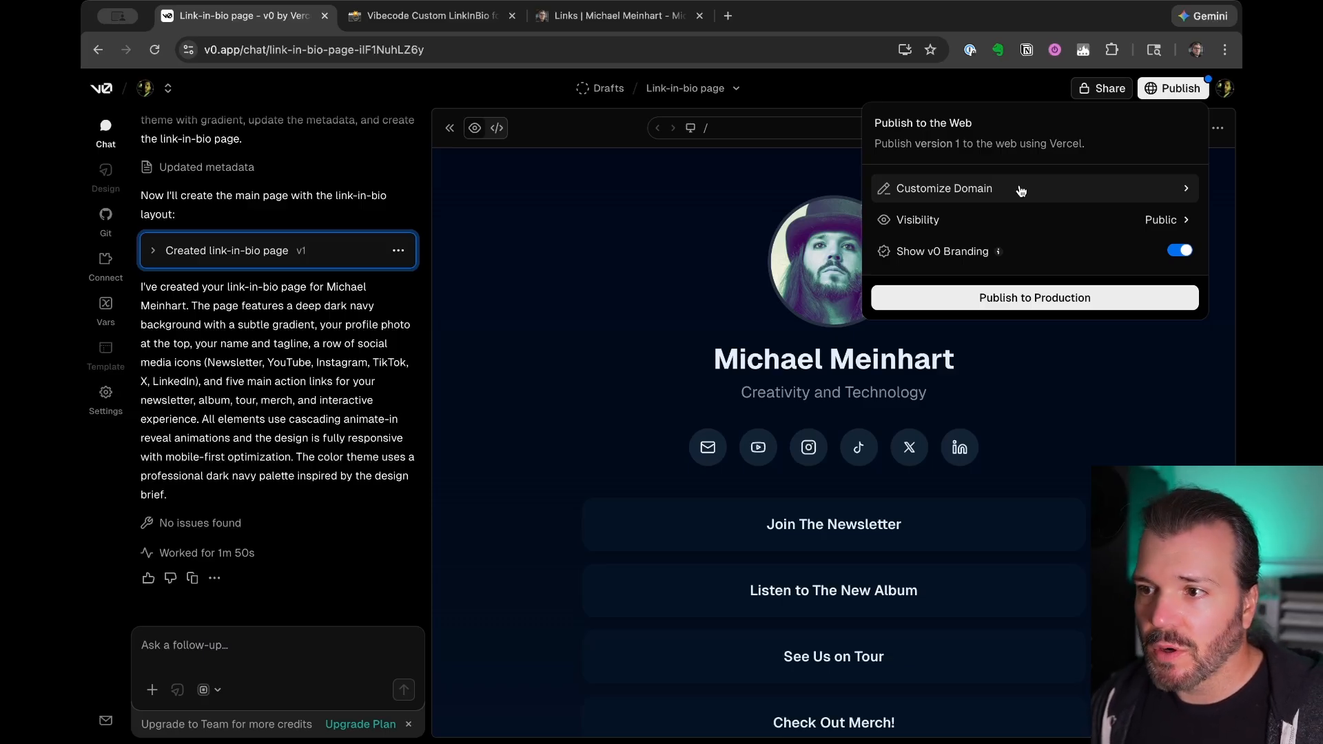
click(1069, 302)
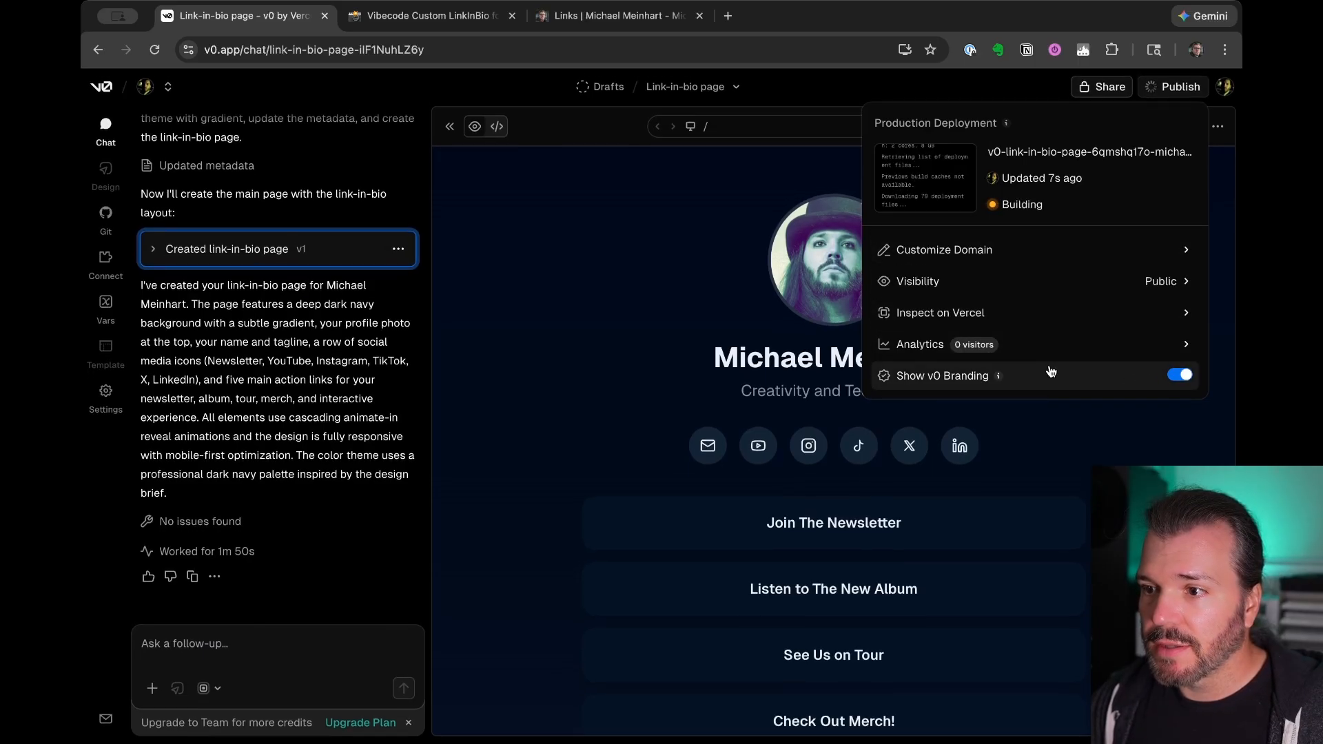
Try to turn off the v0 branding and compare the Team, Premium and Free plans offered
click(1053, 373)
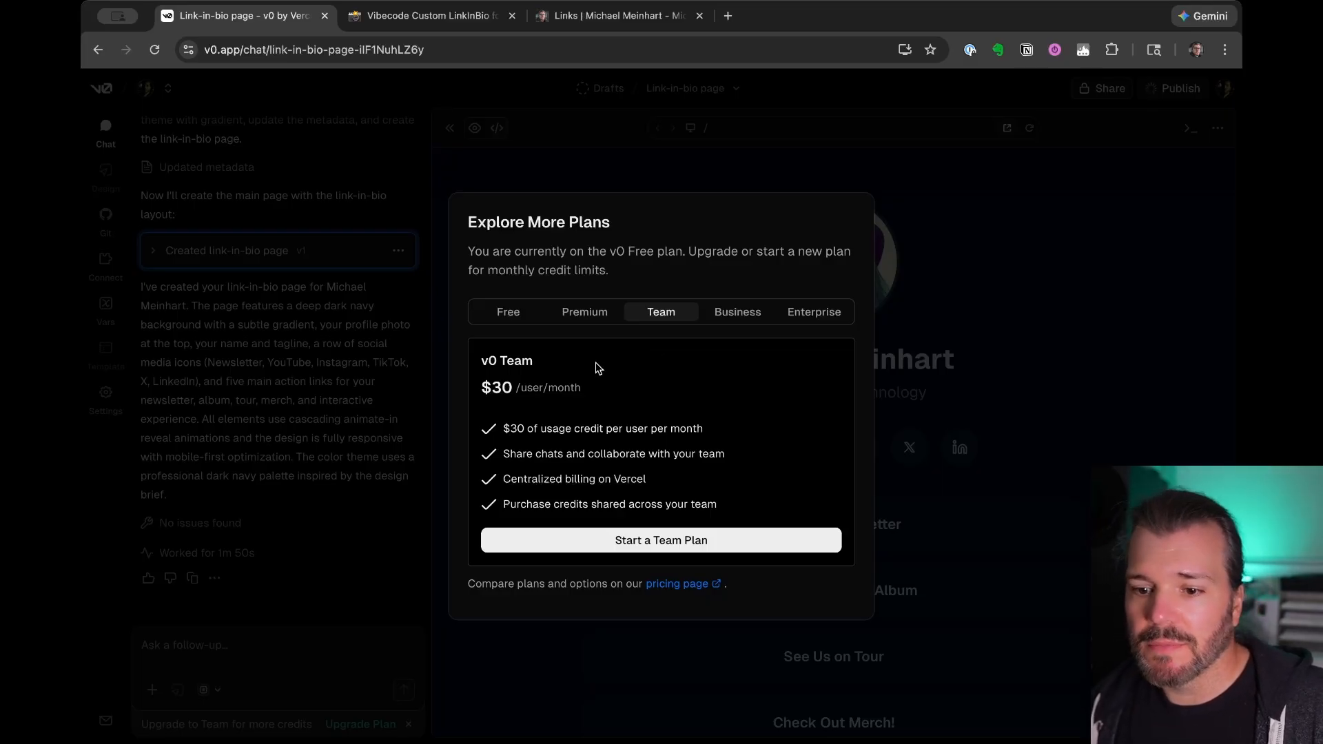
click(572, 319)
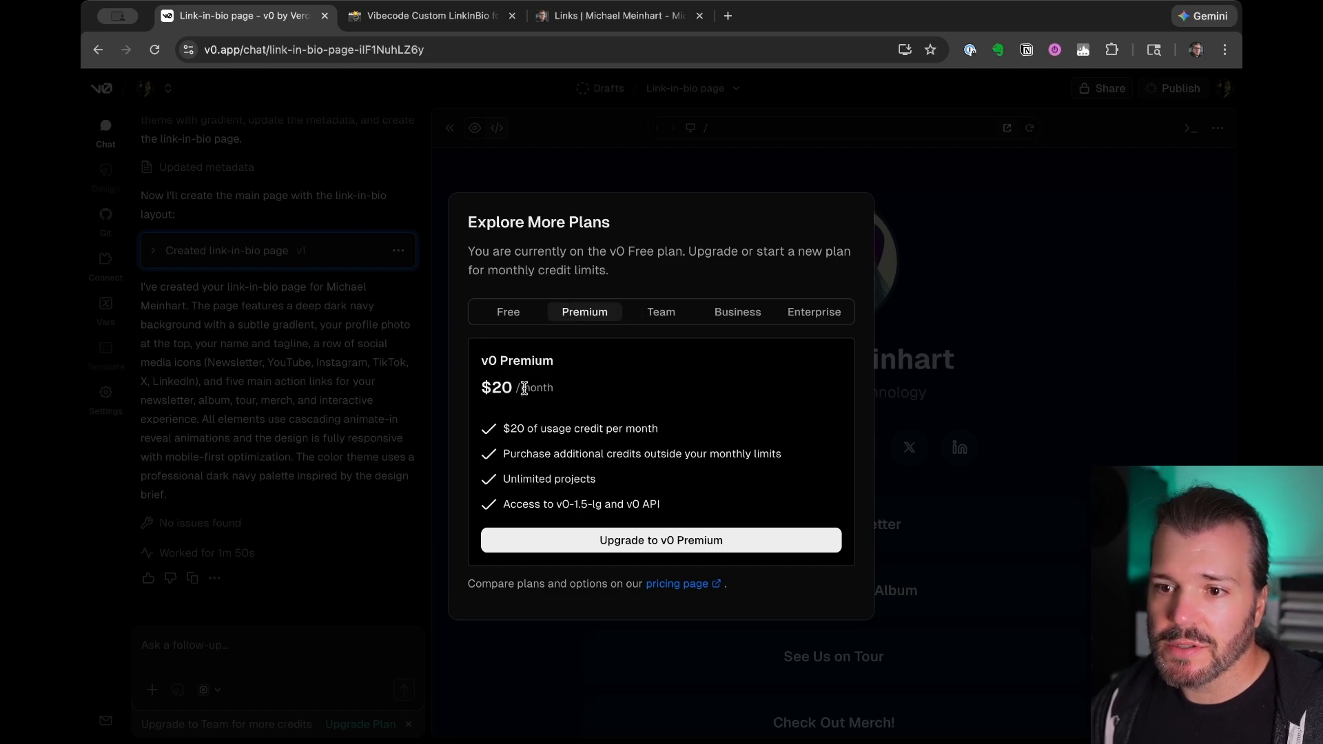
click(504, 313)
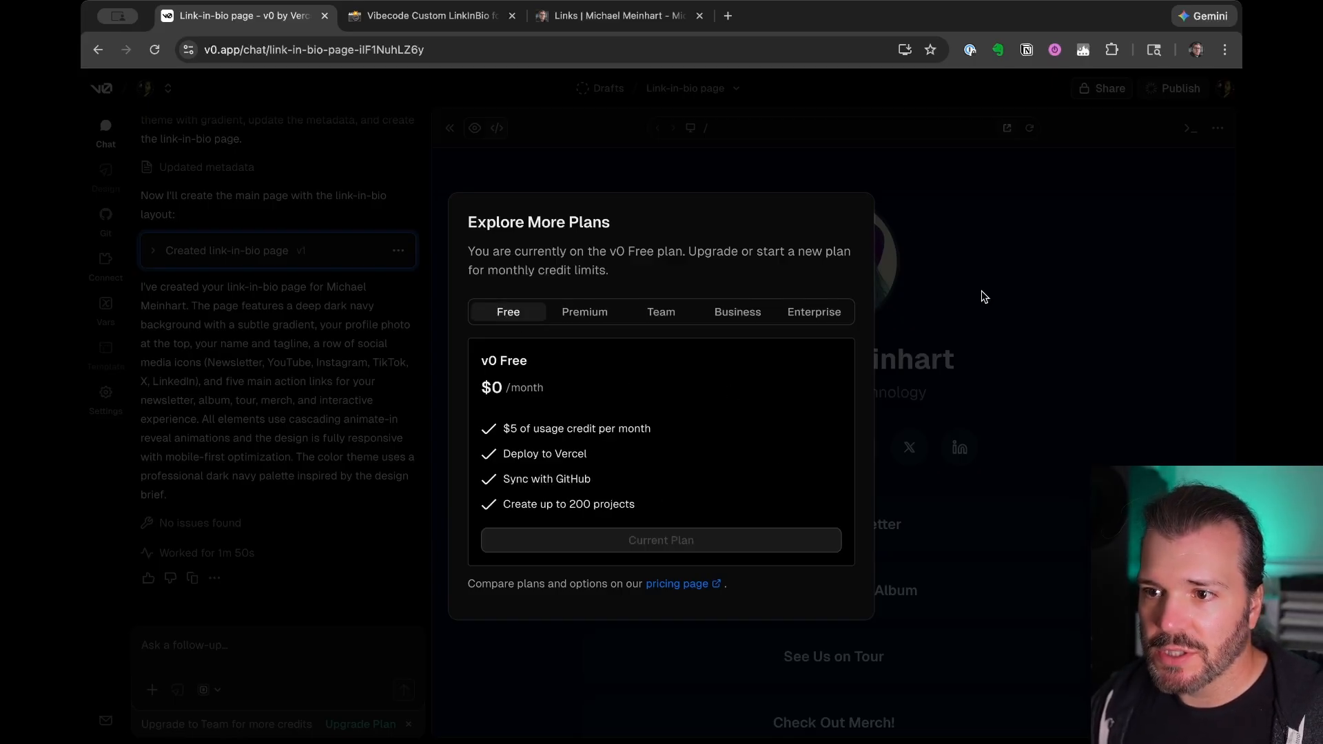
click(1069, 310)
Visit the deployed site from its production deployment and check its public web address
click(1173, 89)
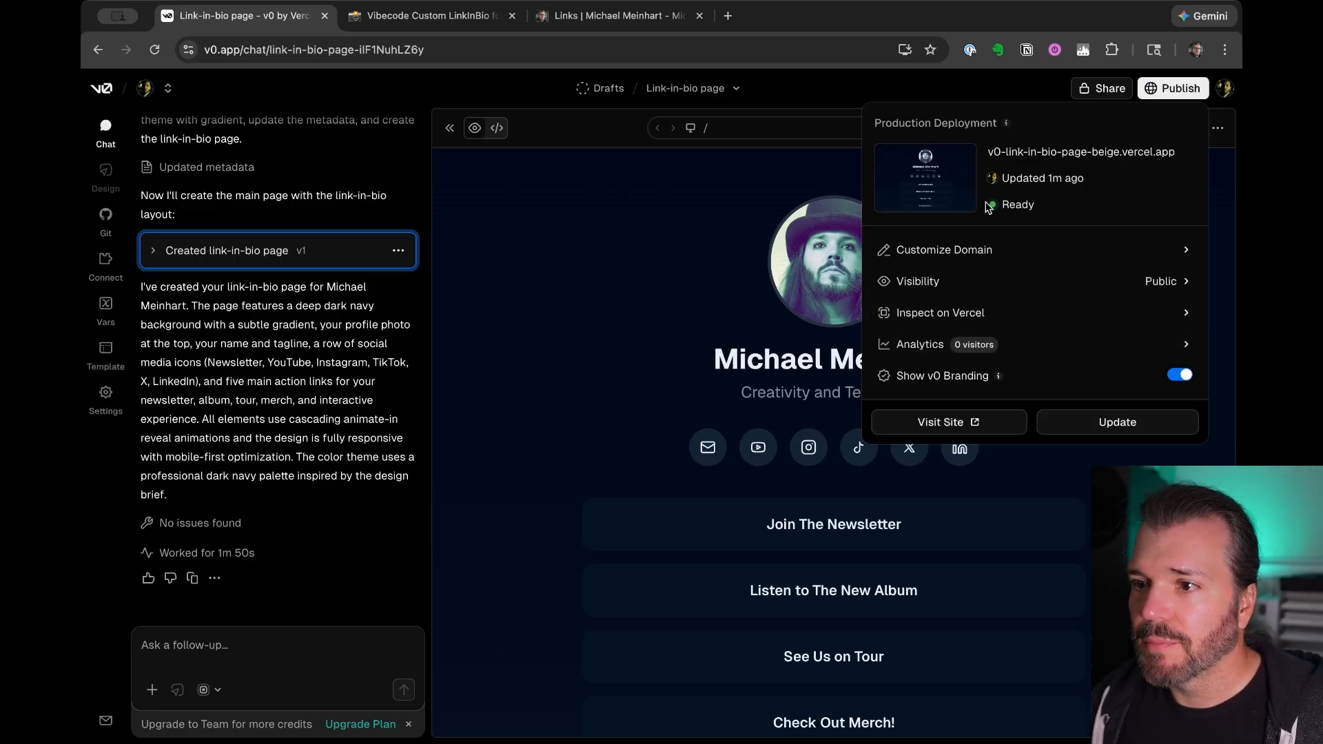
click(956, 431)
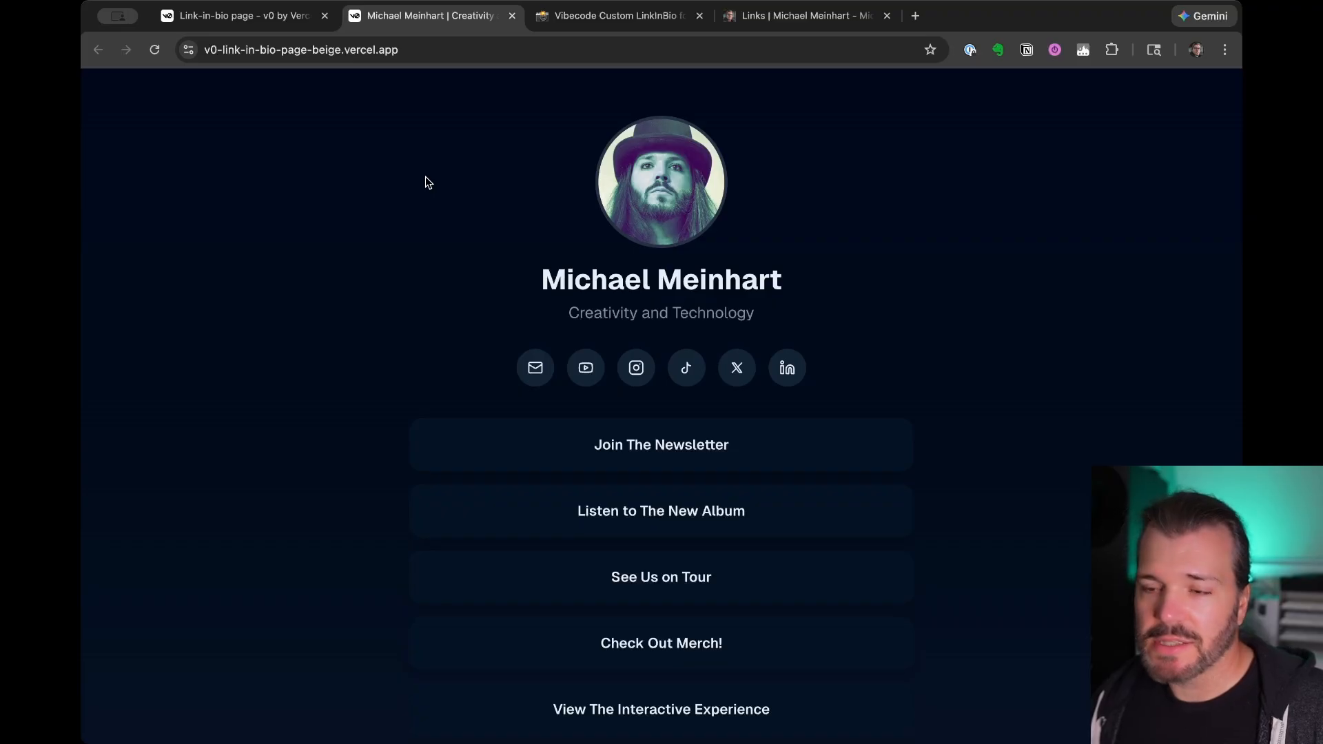
click(360, 50)
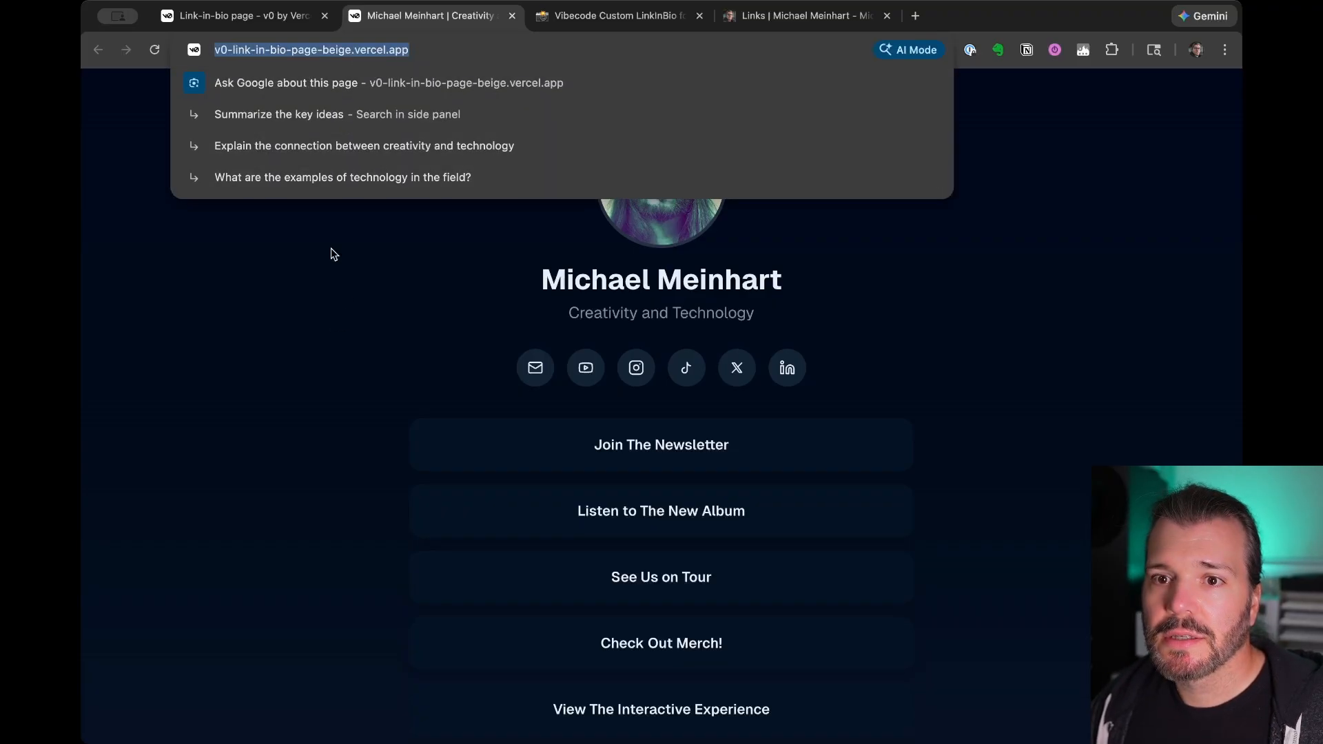
click(364, 231)
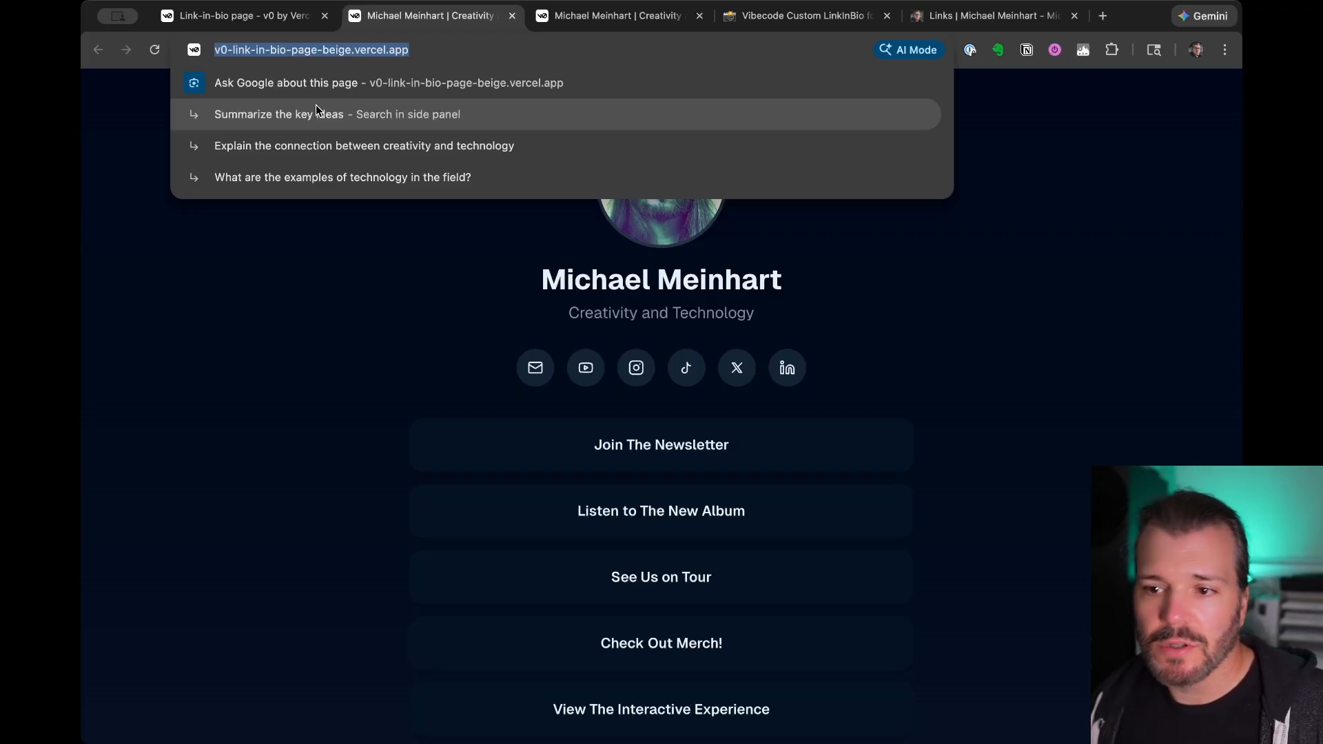
click(282, 311)
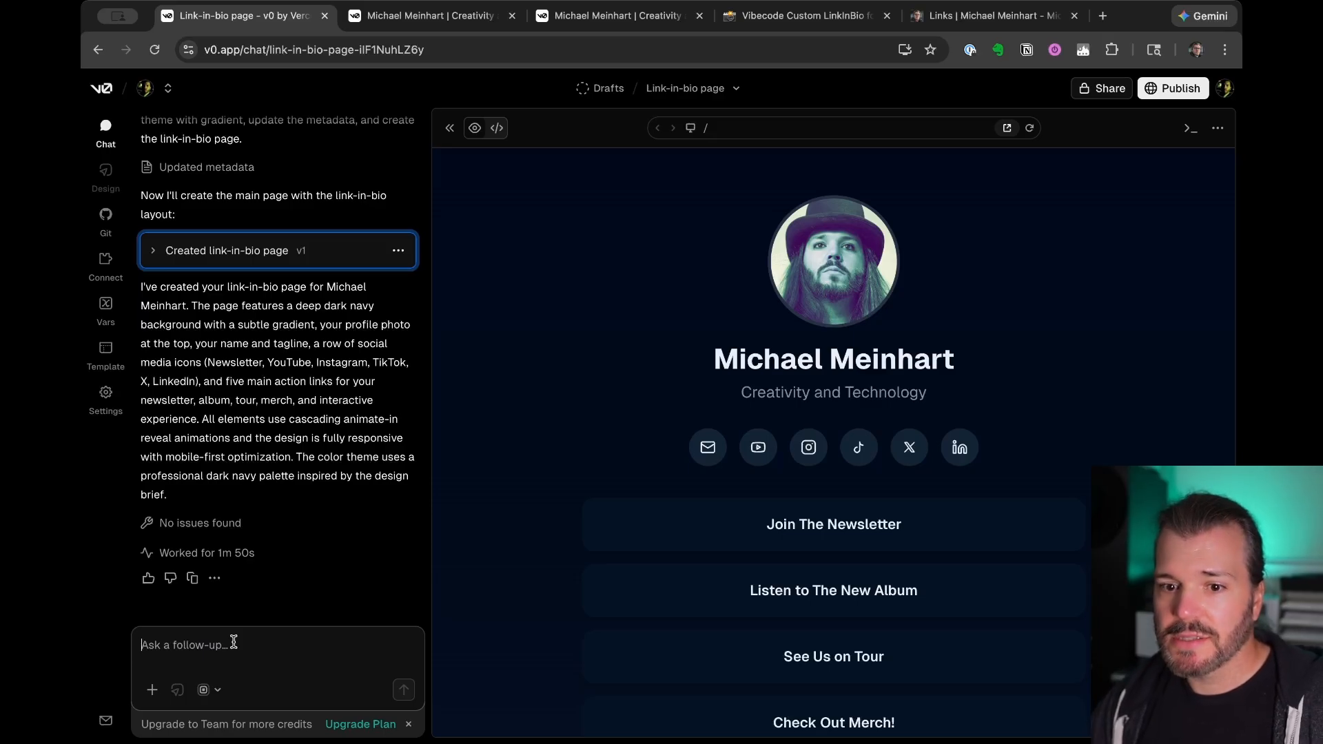
Begin a follow-up prompt reading "Change the background color to red and update the links to say:", followed by a blank line
text(Change the bac)
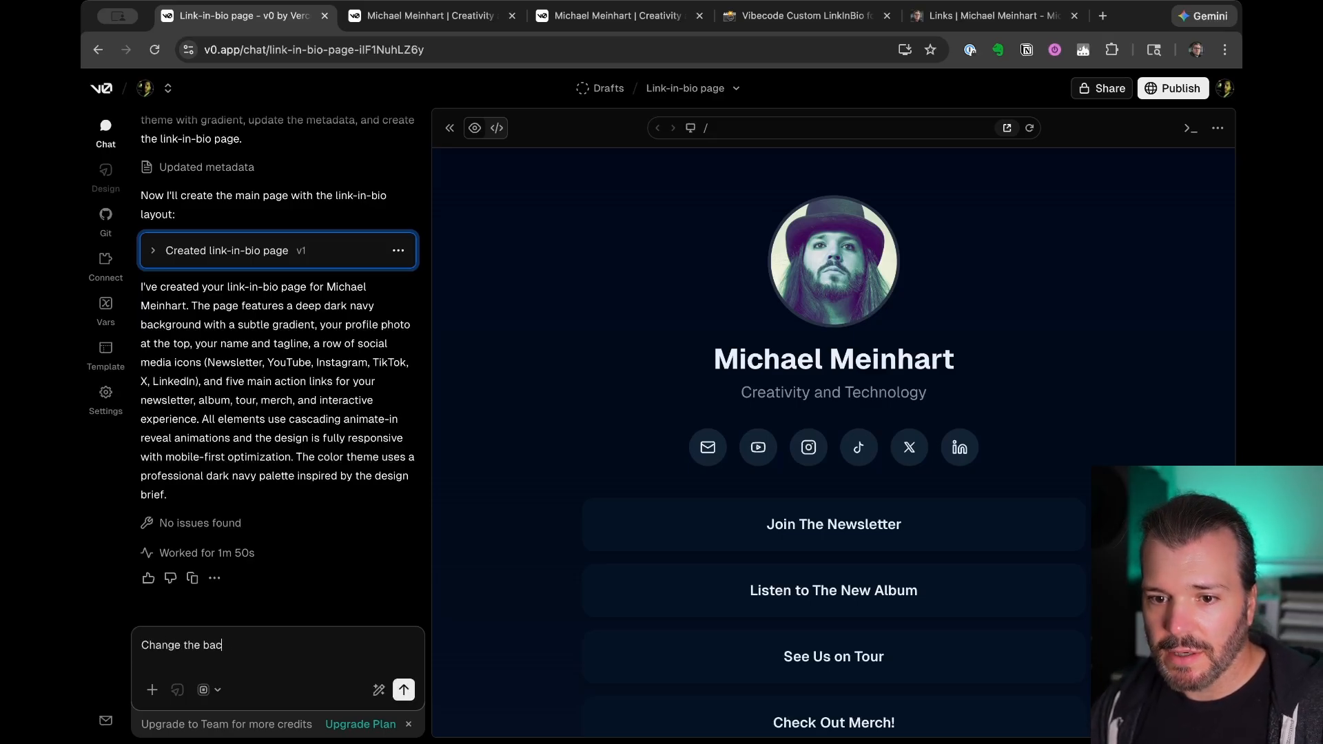
text(kground color to red and )
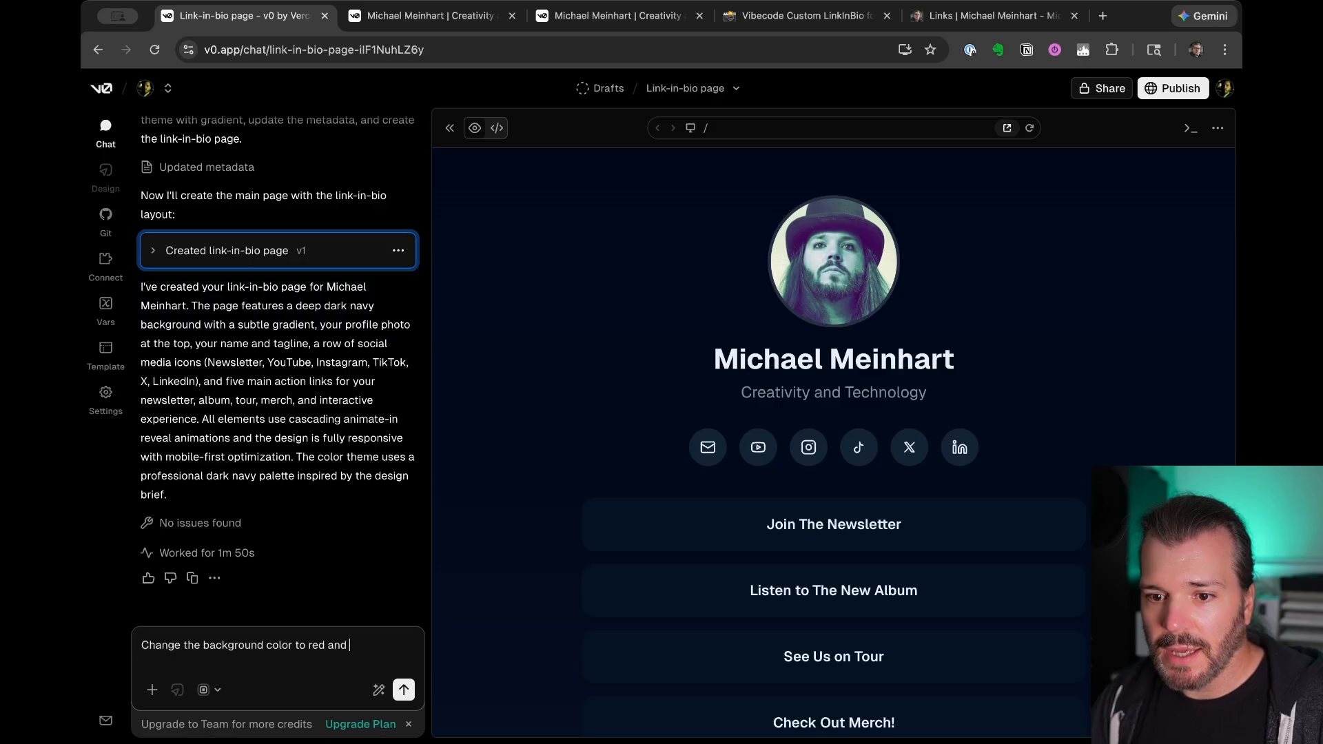
text(update the)
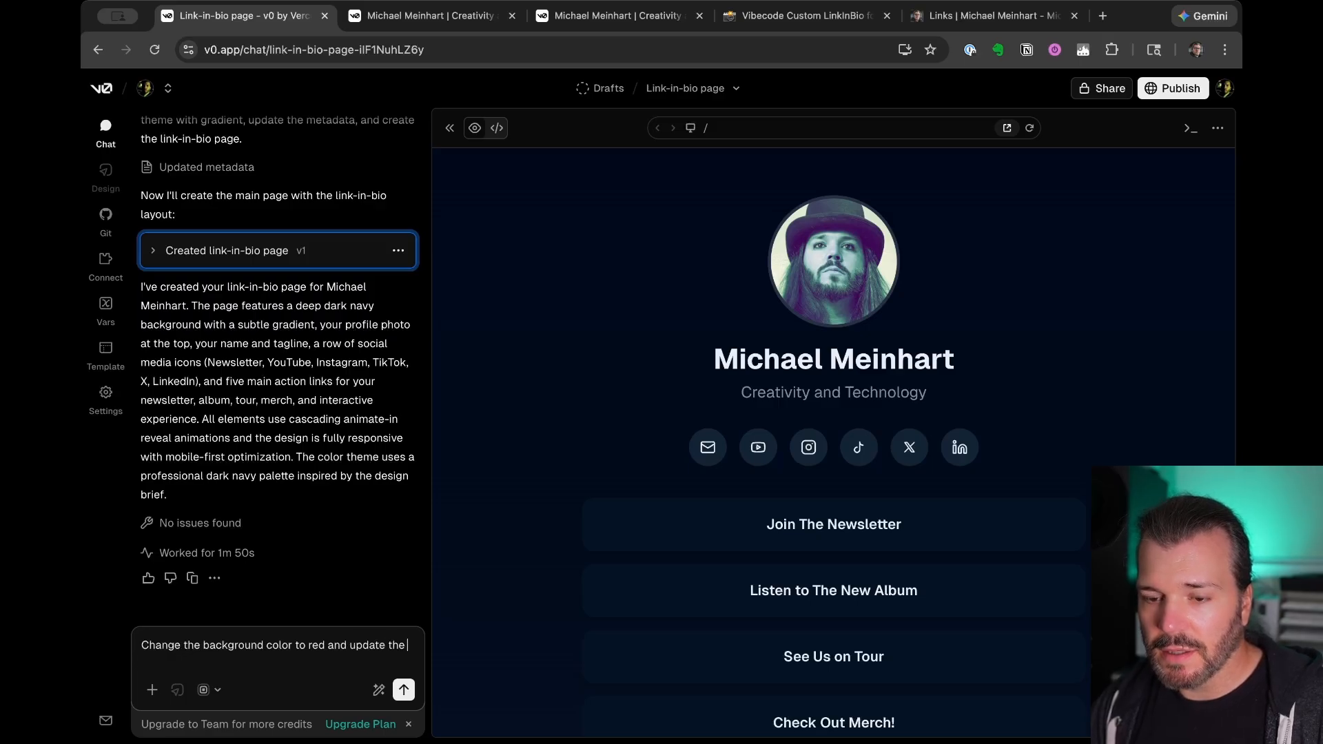
text( links to say)
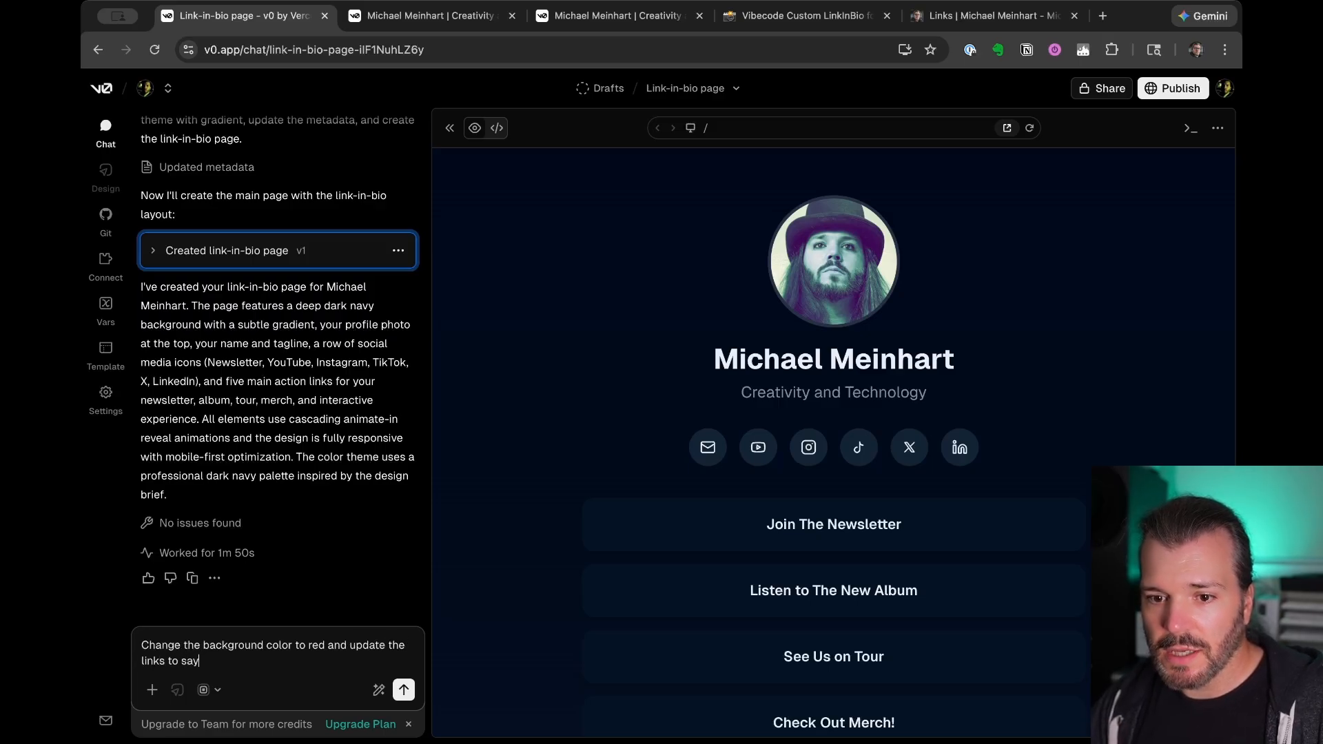
text(:)
key(shift+Return)
key(shift+Return)
List the new links in the prompt on separate lines: "Read the Newsletter", "Hear the Album" and "Ready my book : goodreads.com"
text(Read the )
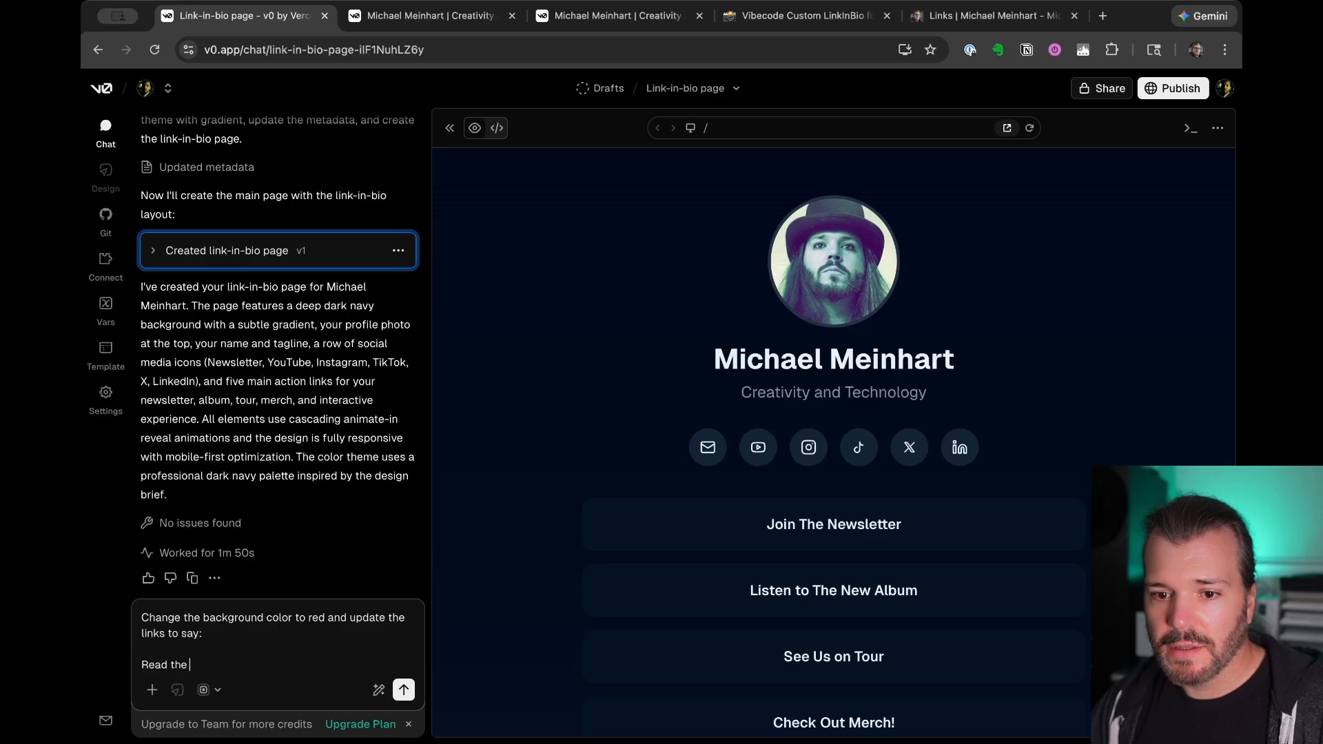
text(Newsletter)
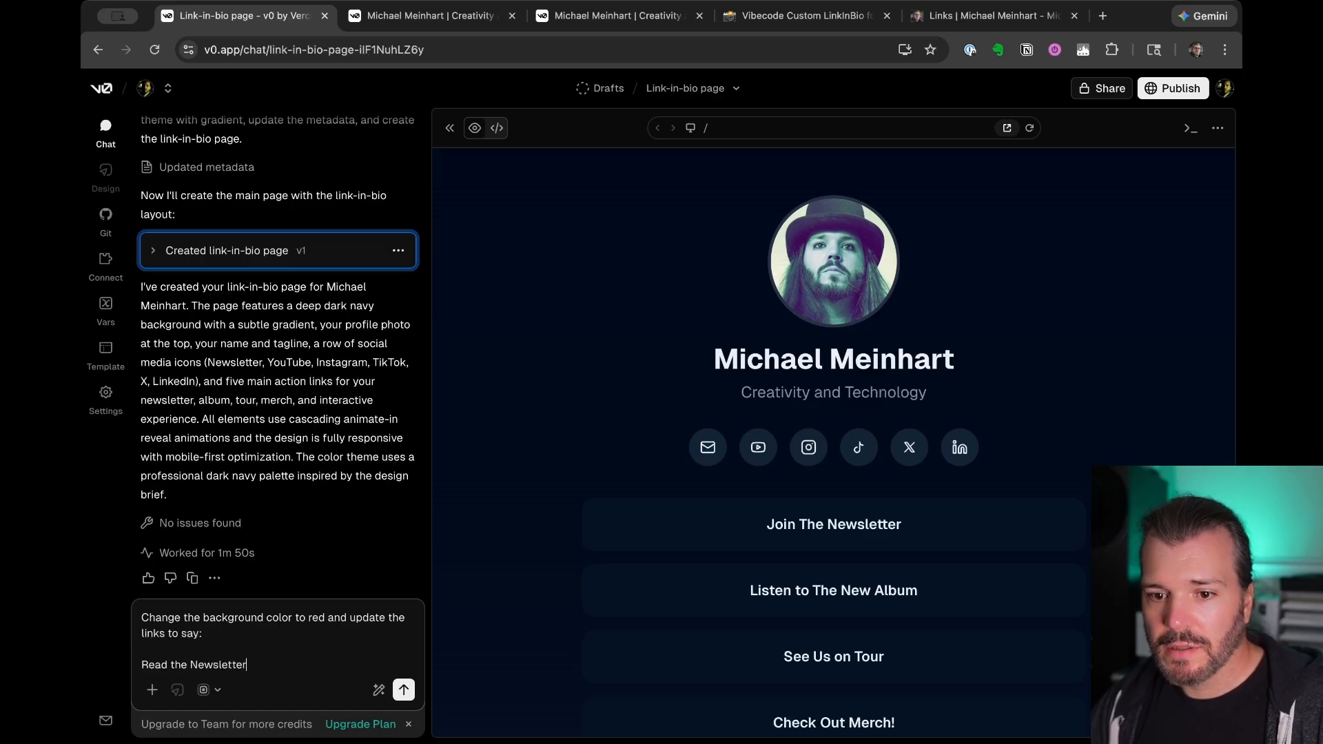
key(shift+Return)
text(Hear the Album)
key(shift+Return)
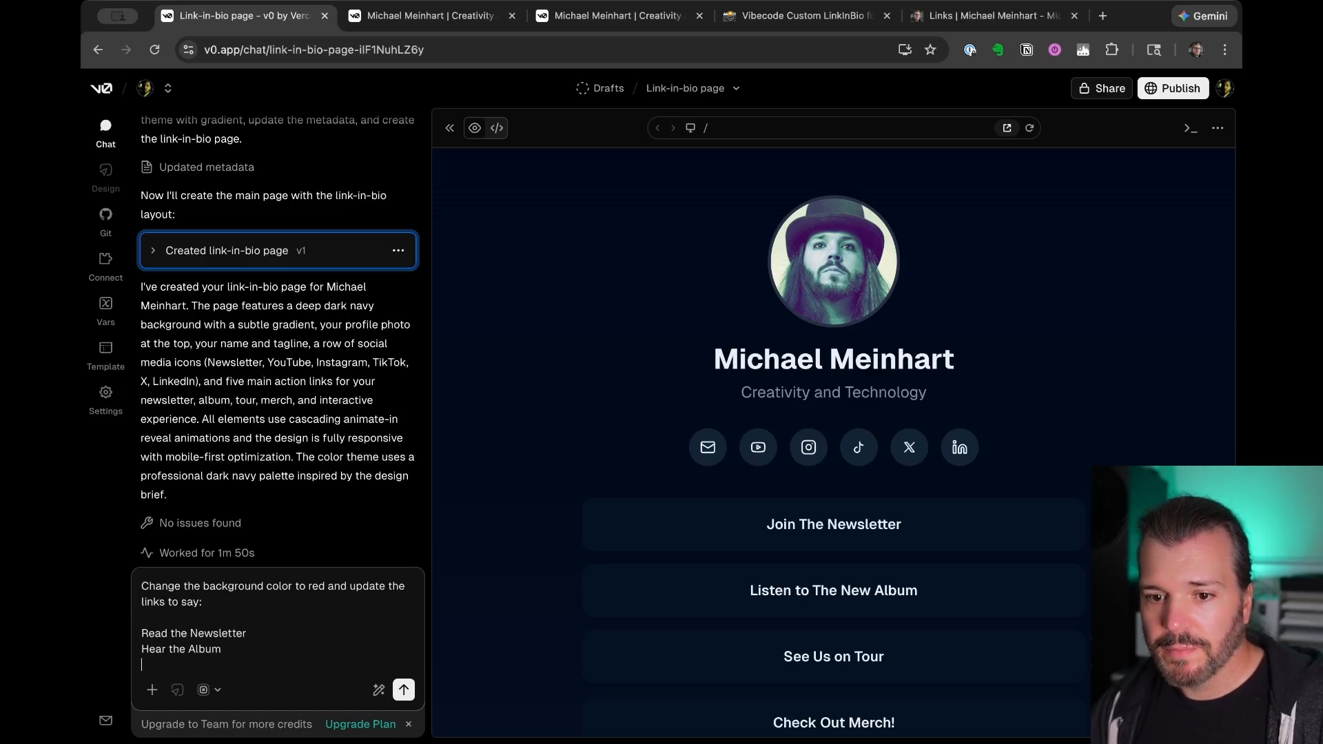
text(Ready my book)
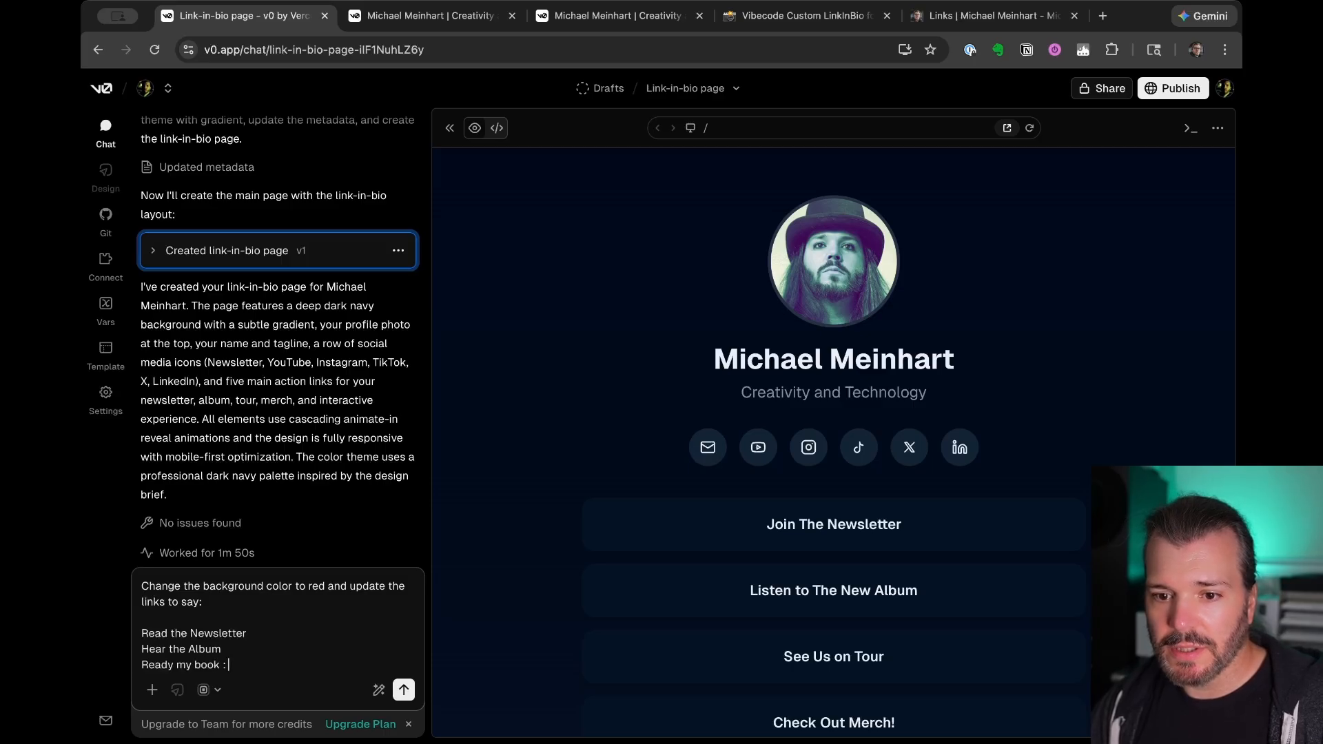
text( : goodreads.com)
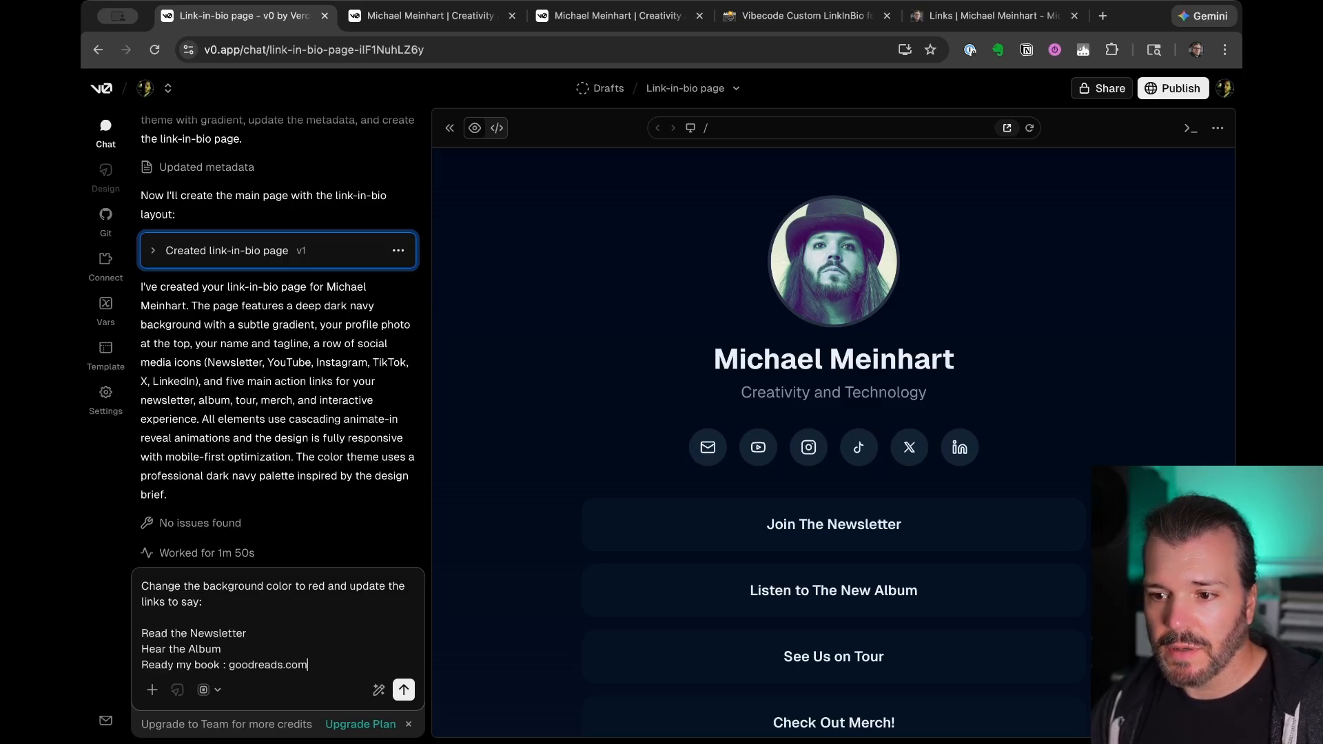
Add "Remove tiktok from the social links" as a separate paragraph of the prompt and submit it
key(shift+Return)
key(shift+Return)
text(Remove )
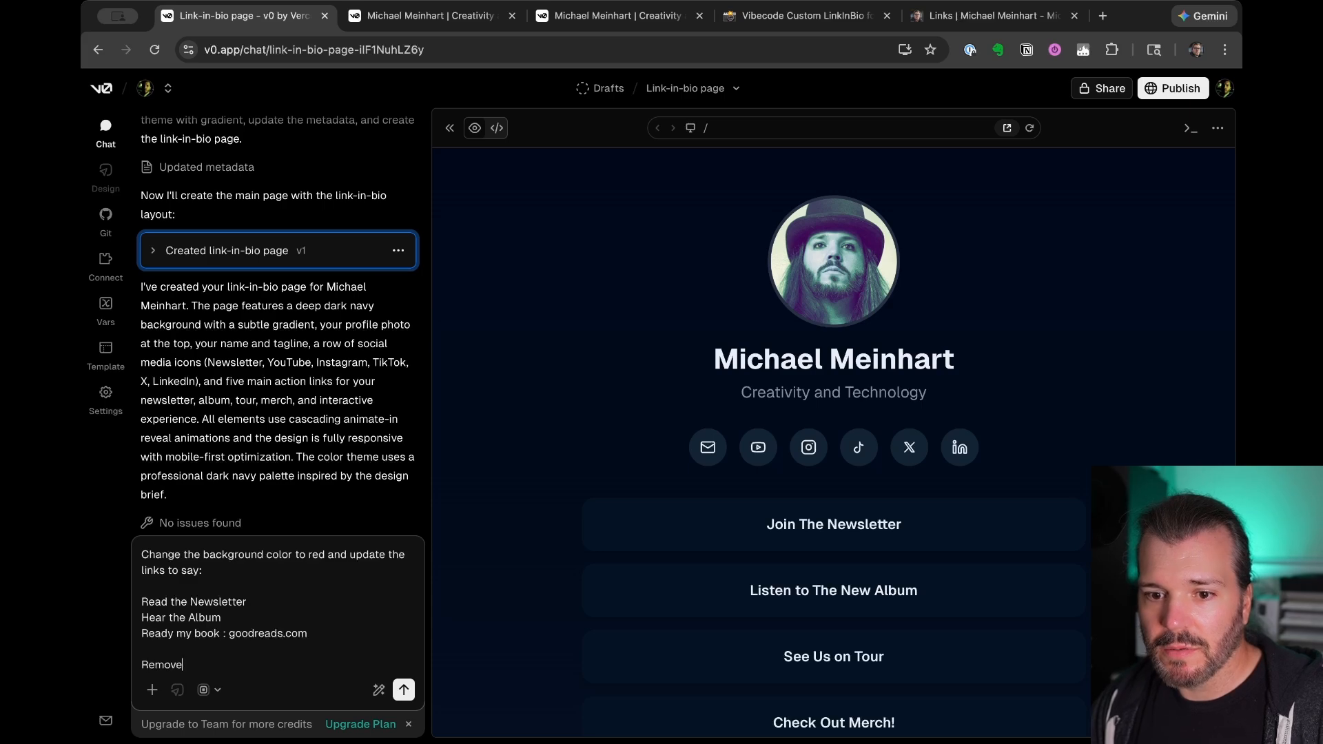
text(tikotk)
key(BackSpace)
key(BackSpace)
key(BackSpace)
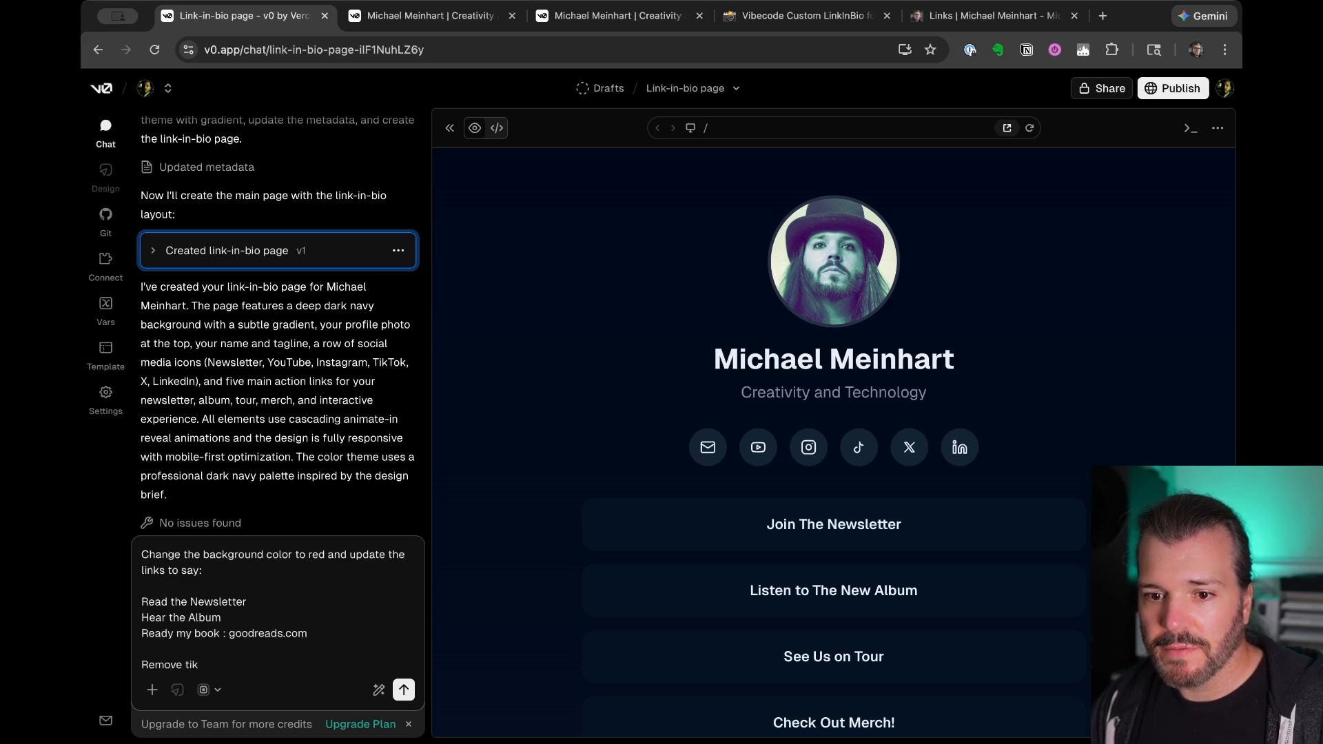
text(tok from the social links)
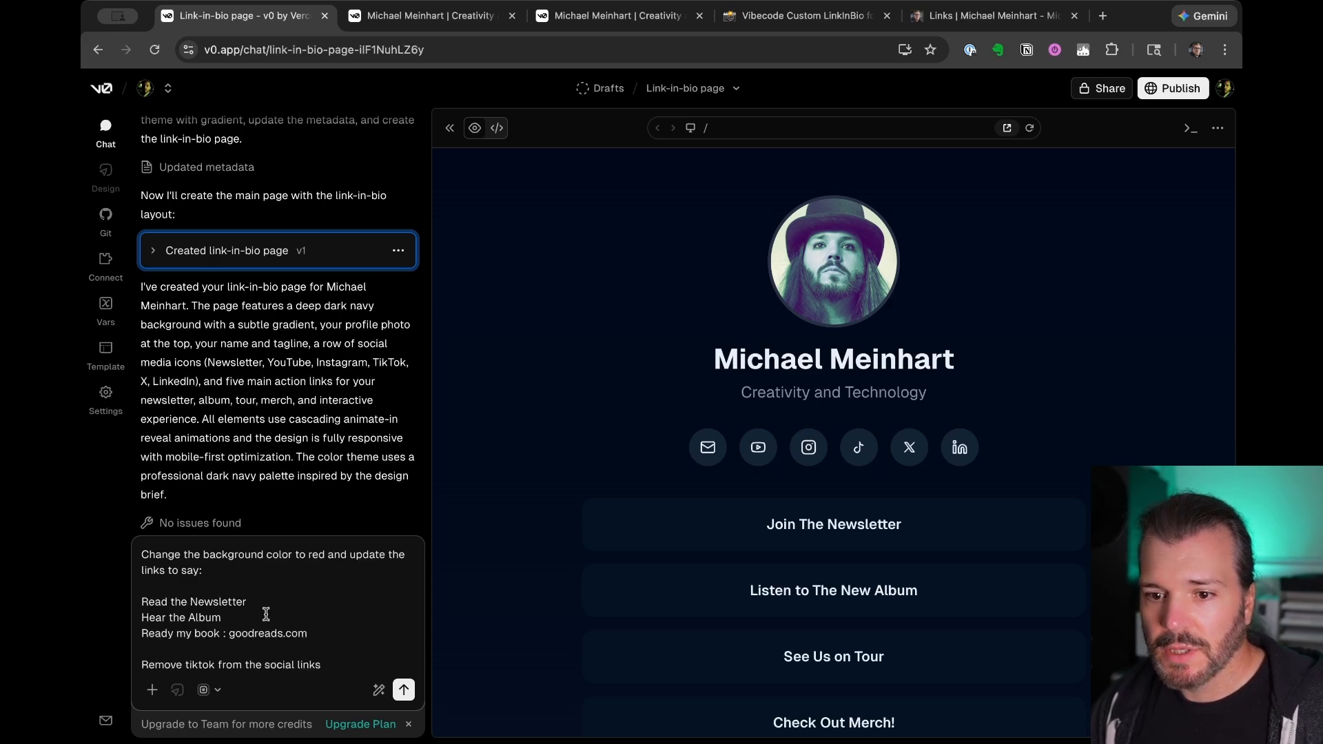
click(402, 692)
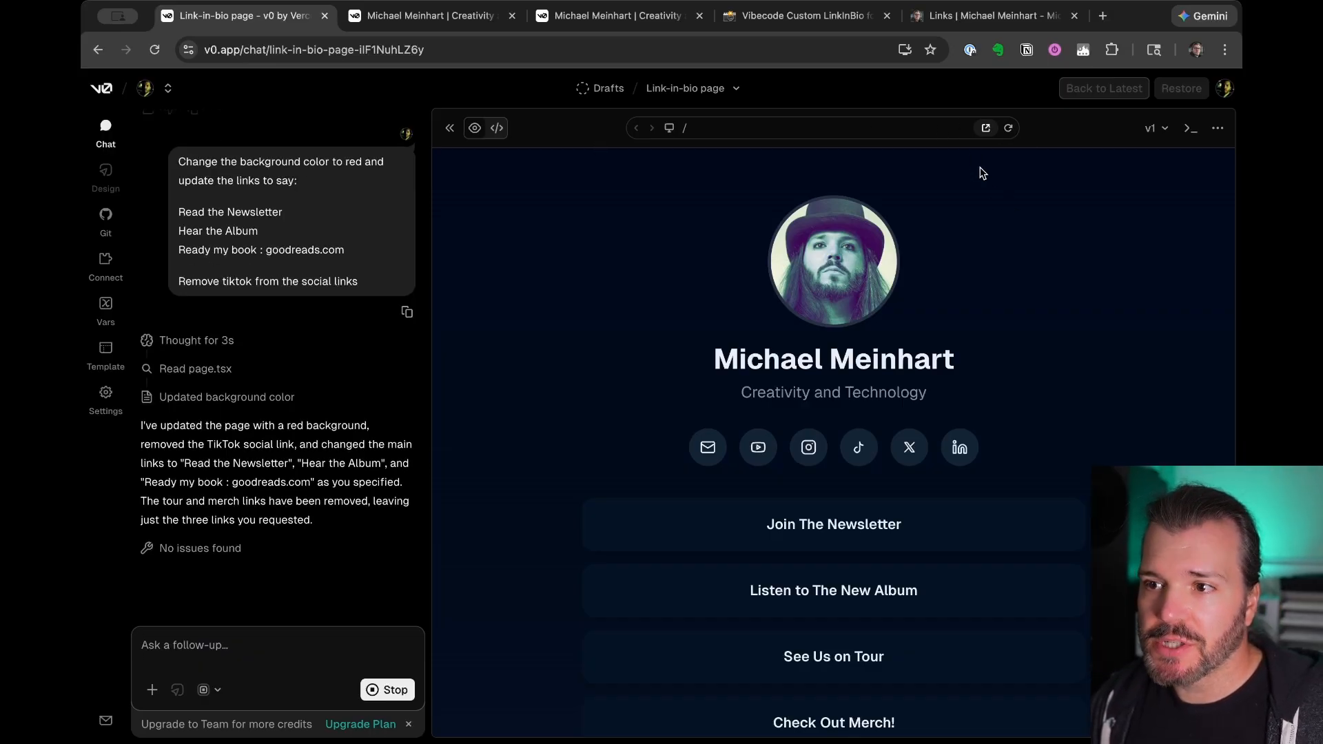
Refresh the page preview and test the "Ready my book : goodreads.com" link, closing the page it opens
click(1008, 131)
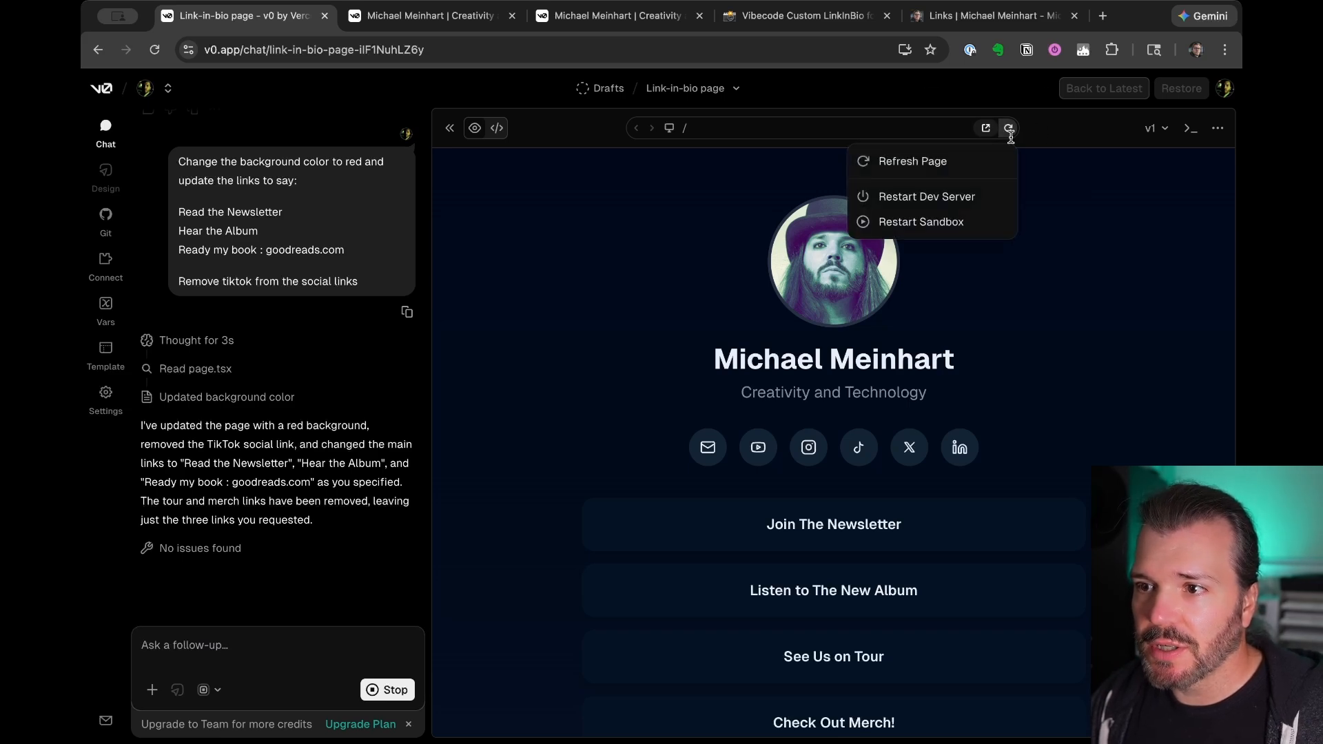
click(935, 165)
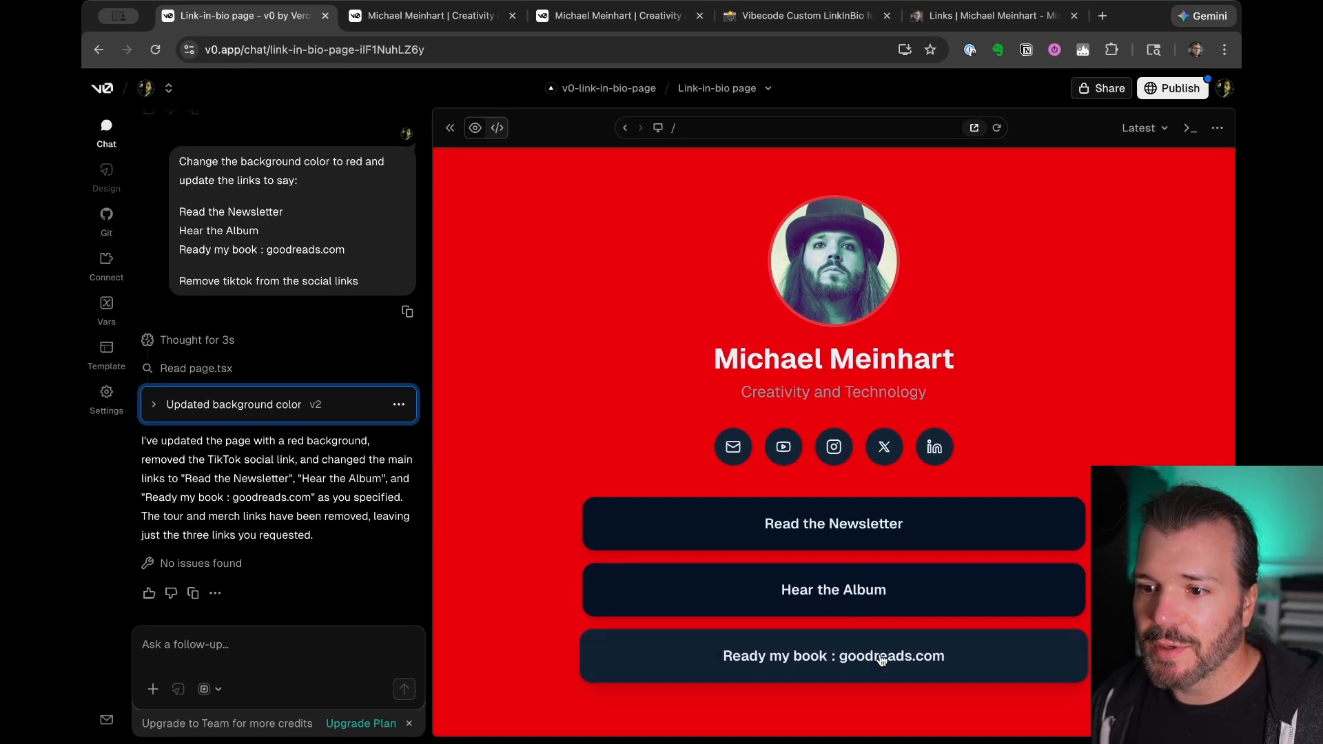
click(814, 660)
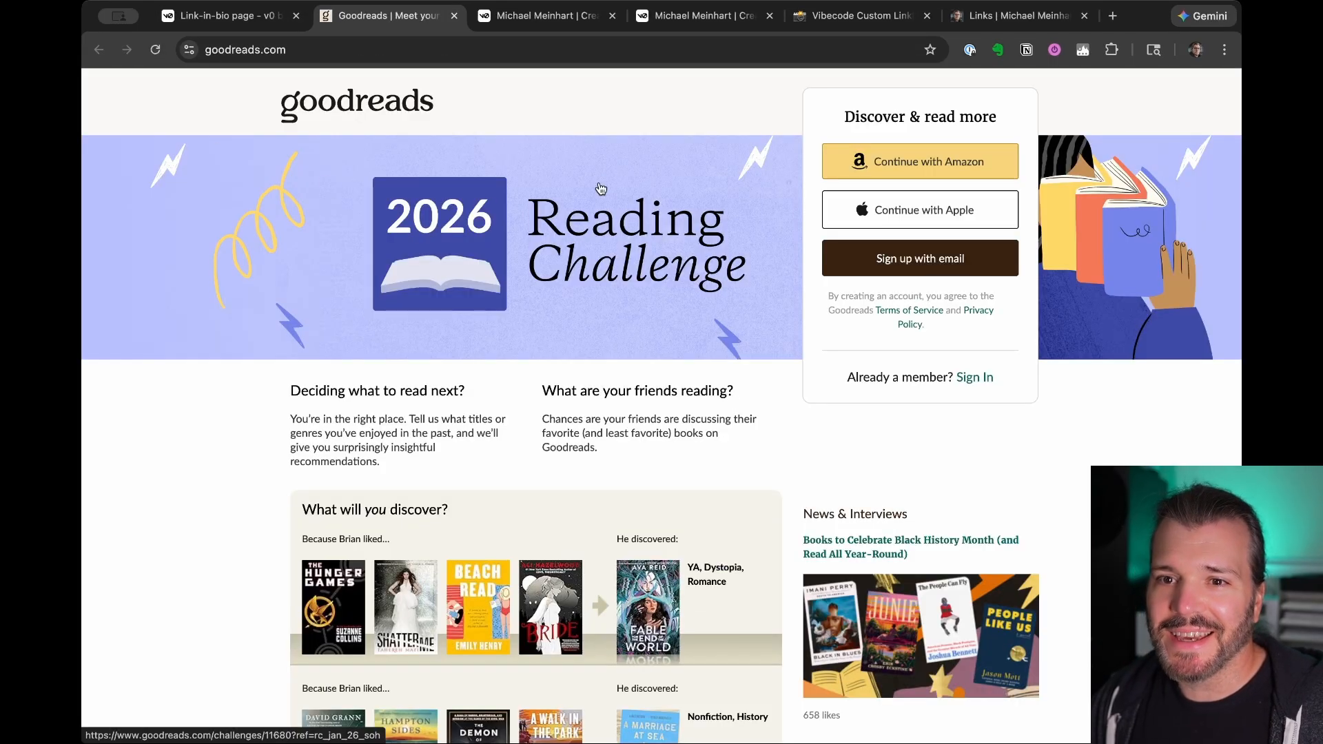
key(super+w)
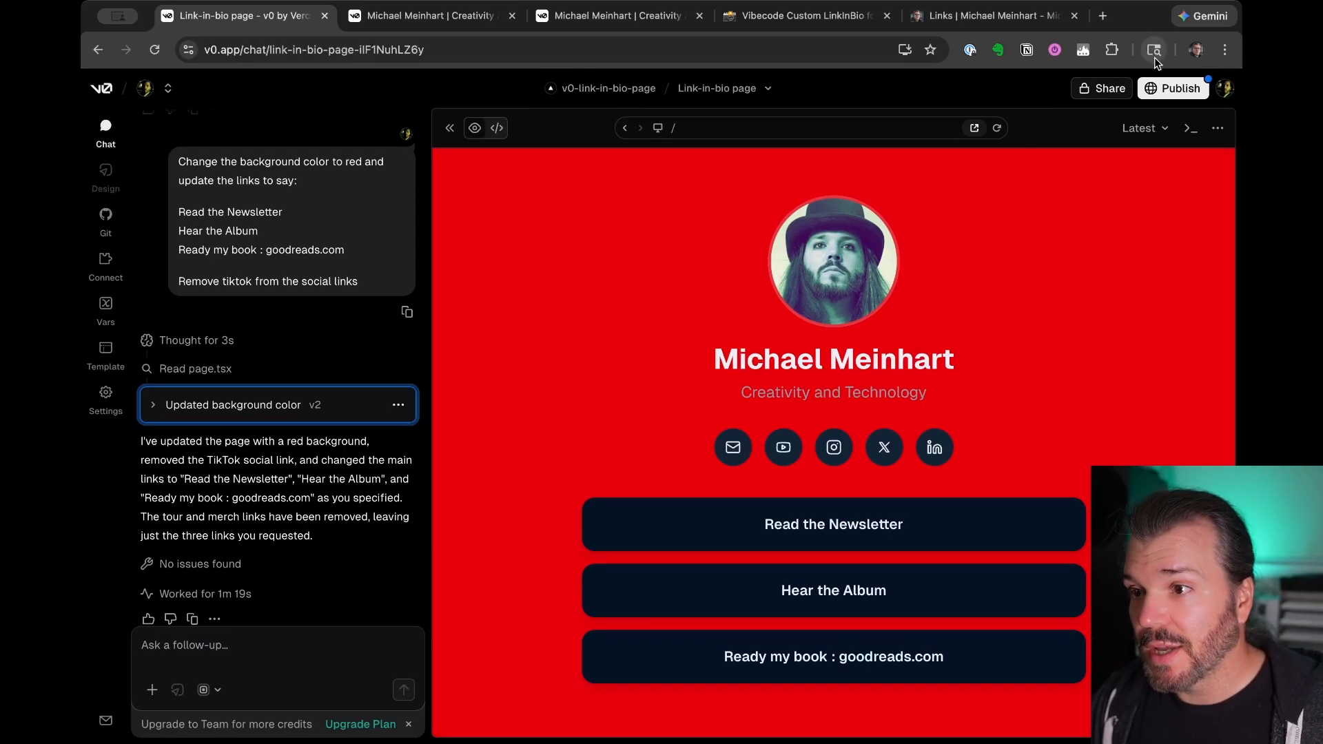
Publish the changes to production and check the updated live site, closing its tab when done
click(1178, 89)
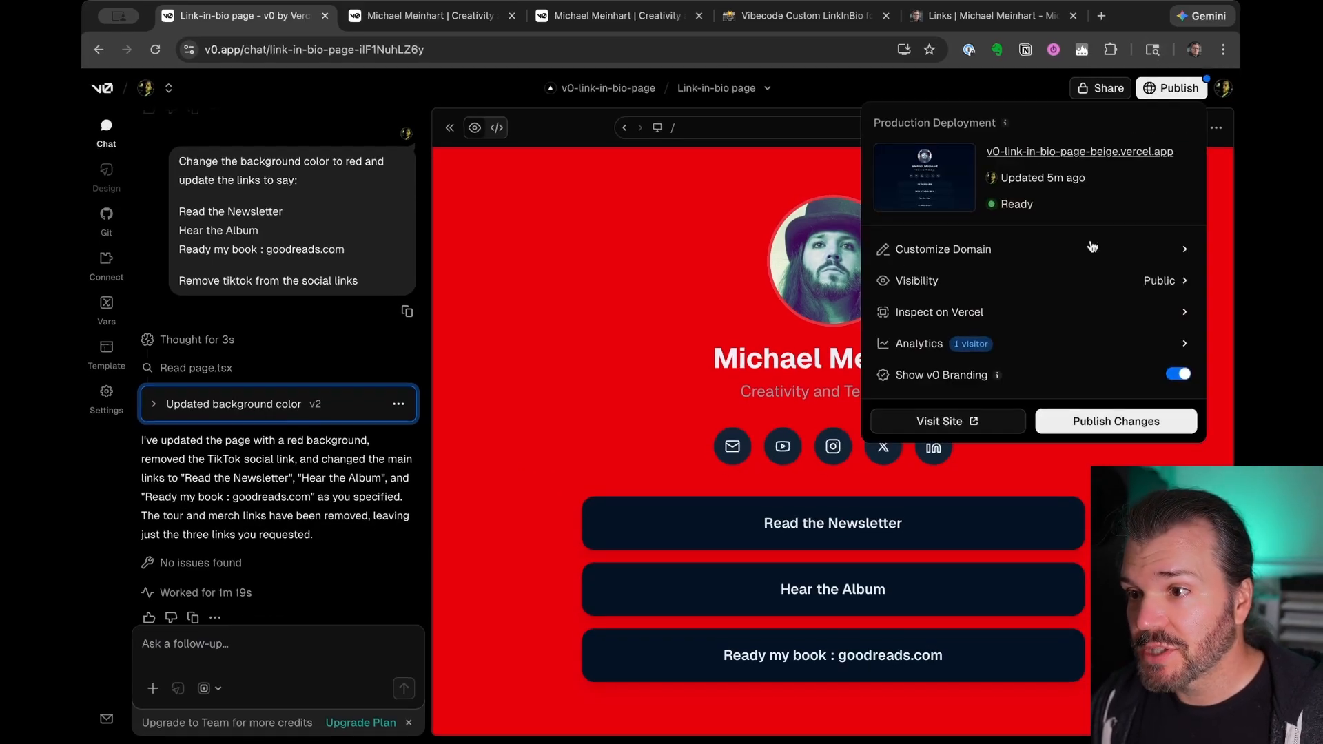
click(1118, 422)
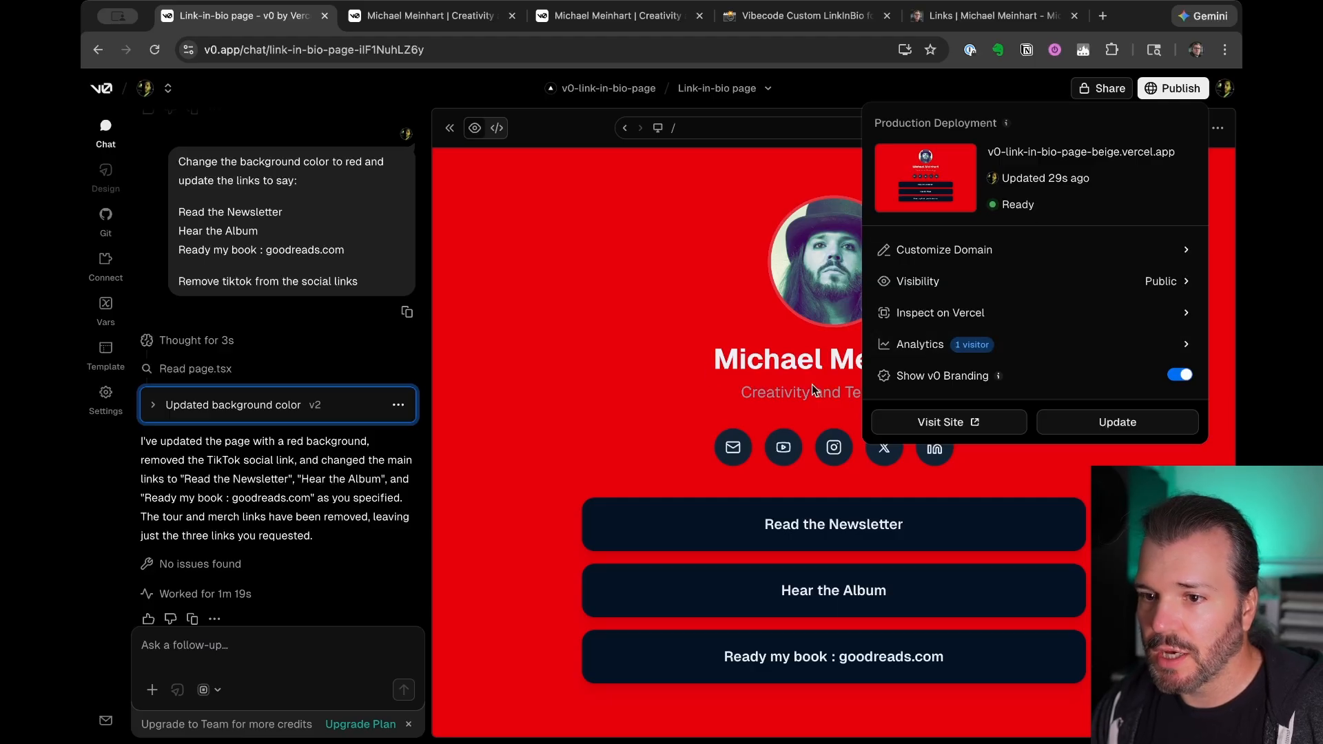
click(948, 422)
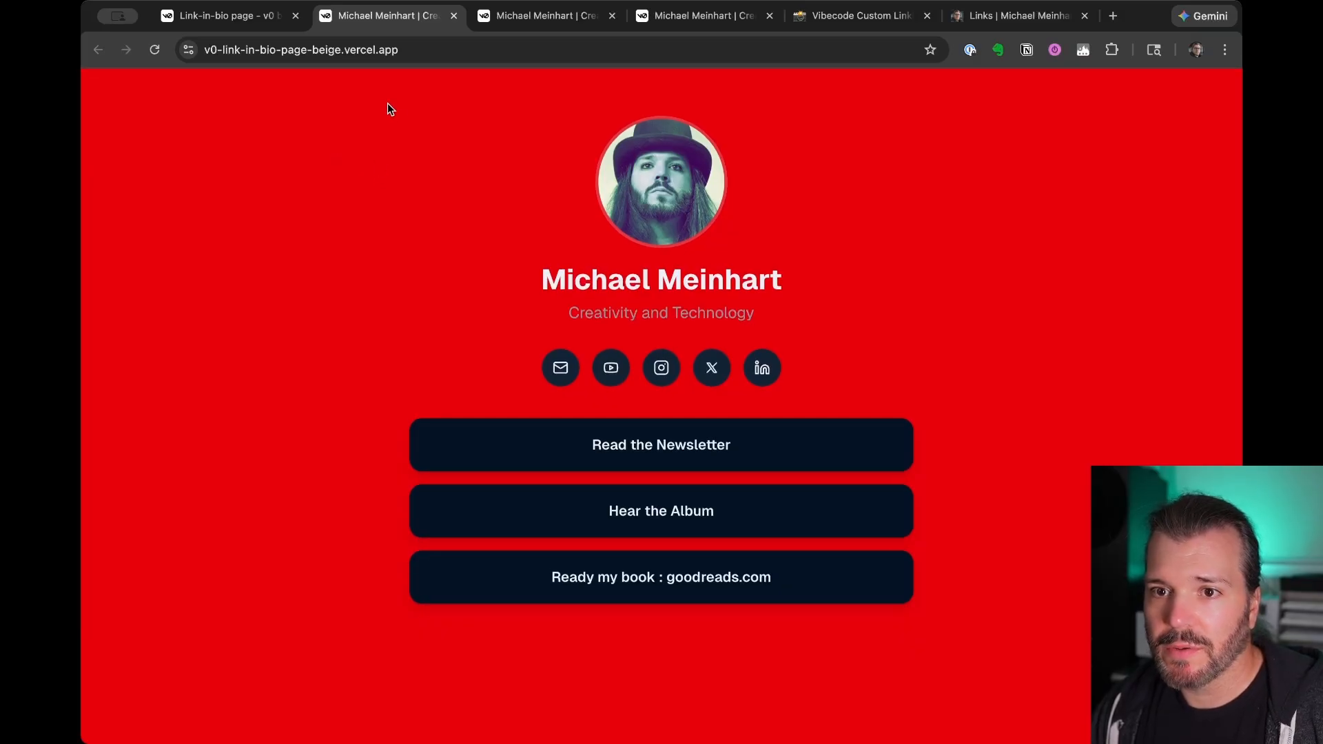
click(454, 16)
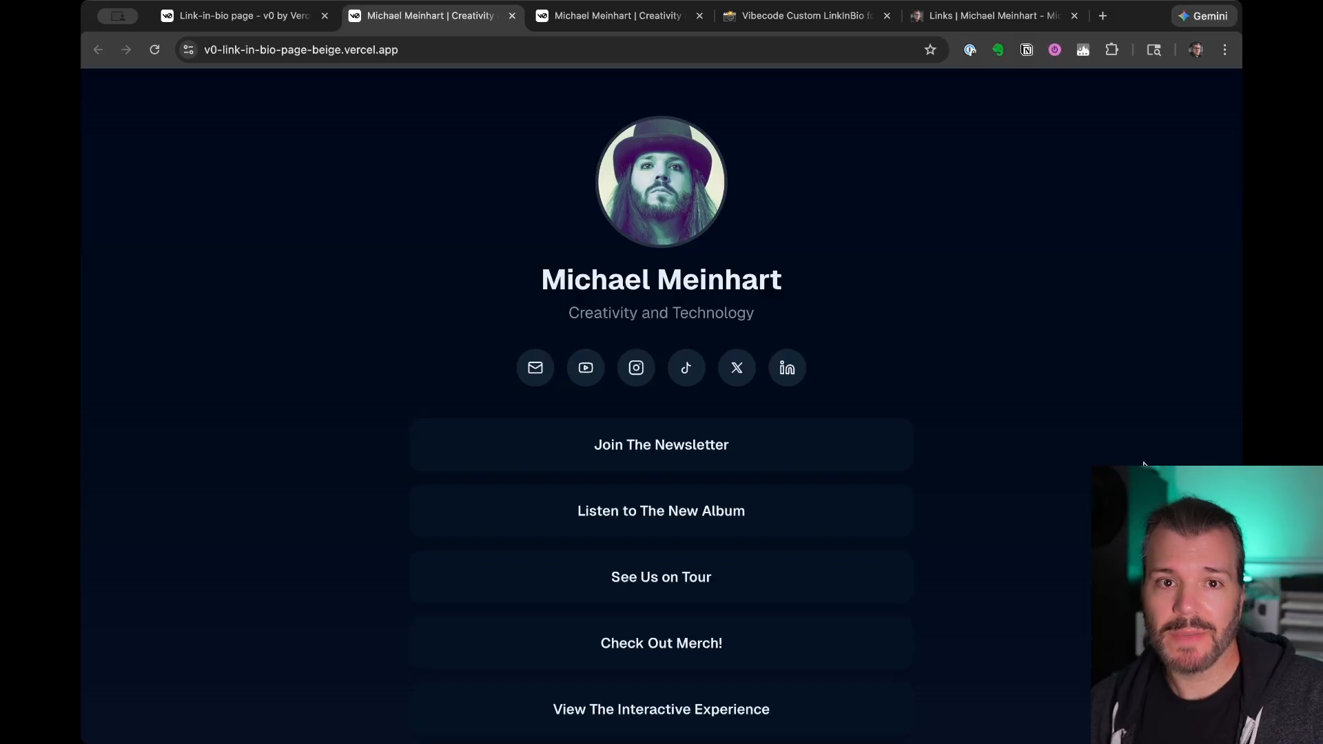